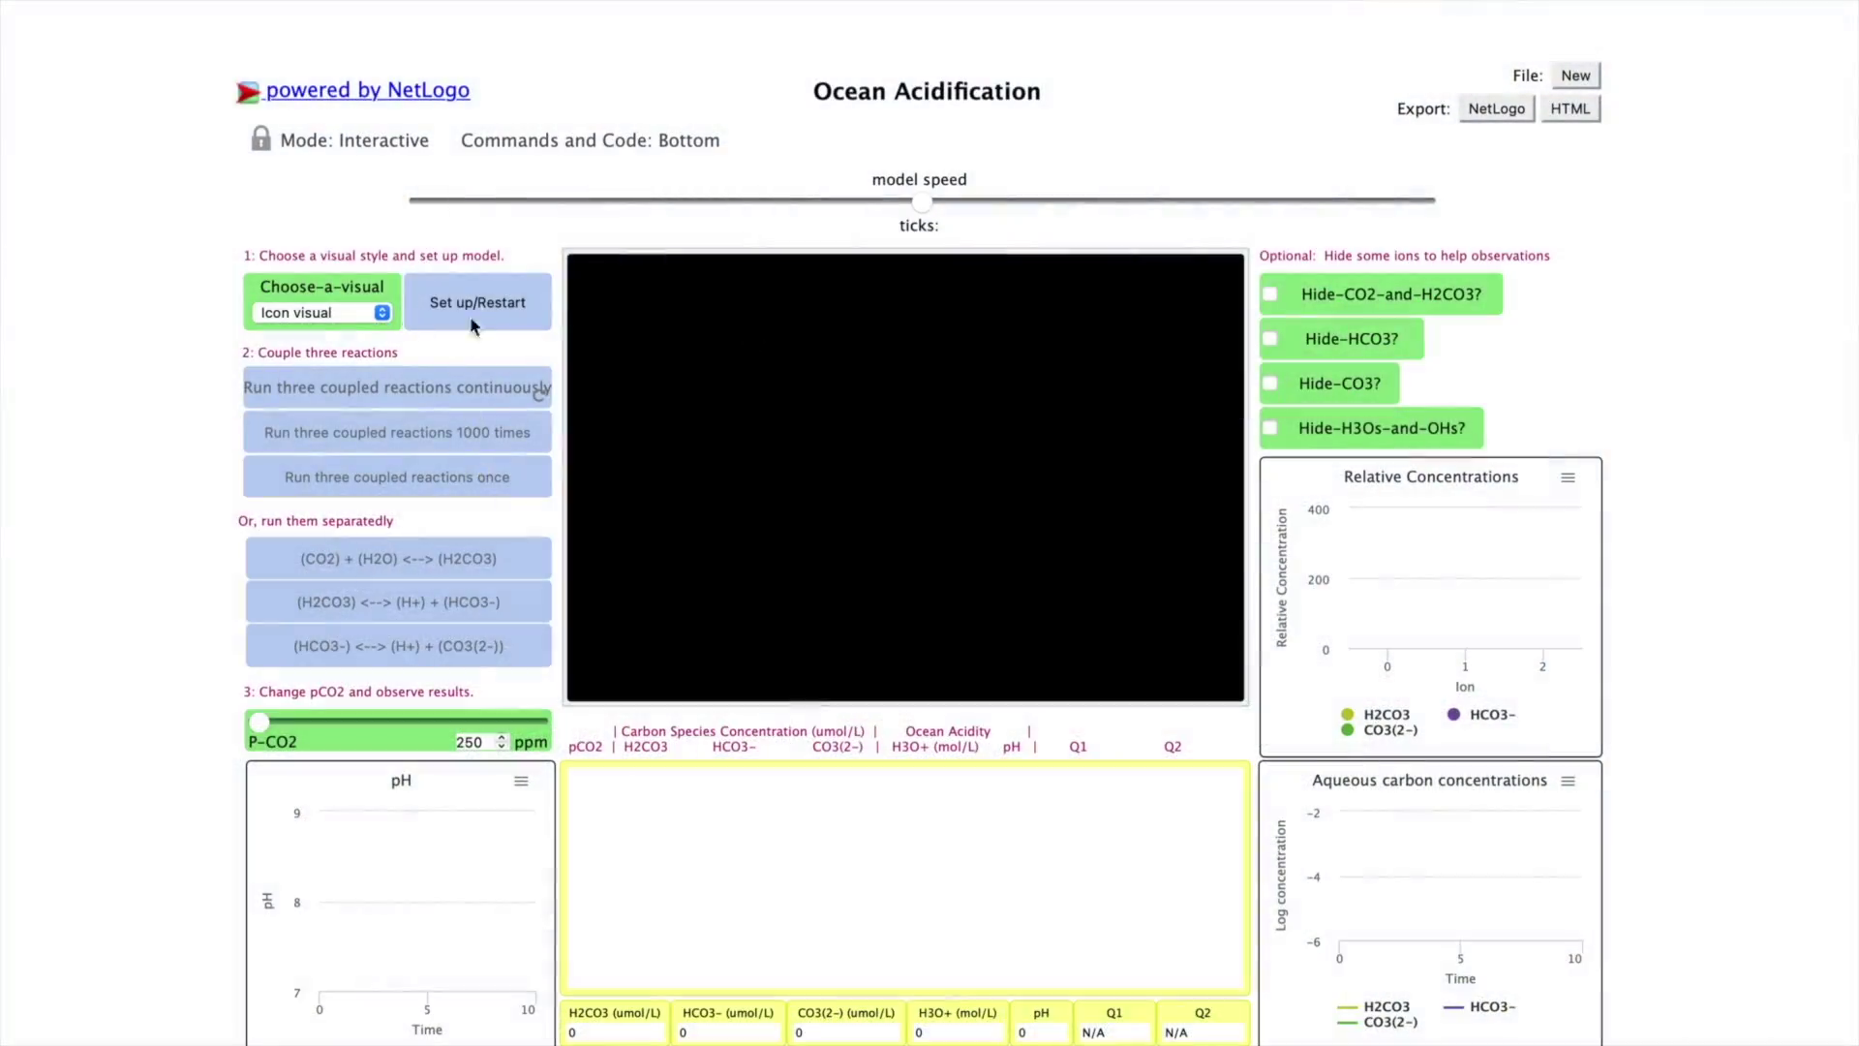
Set up the ocean model, switch the visual style to Molecule visual, and set it up again.
click(448, 318)
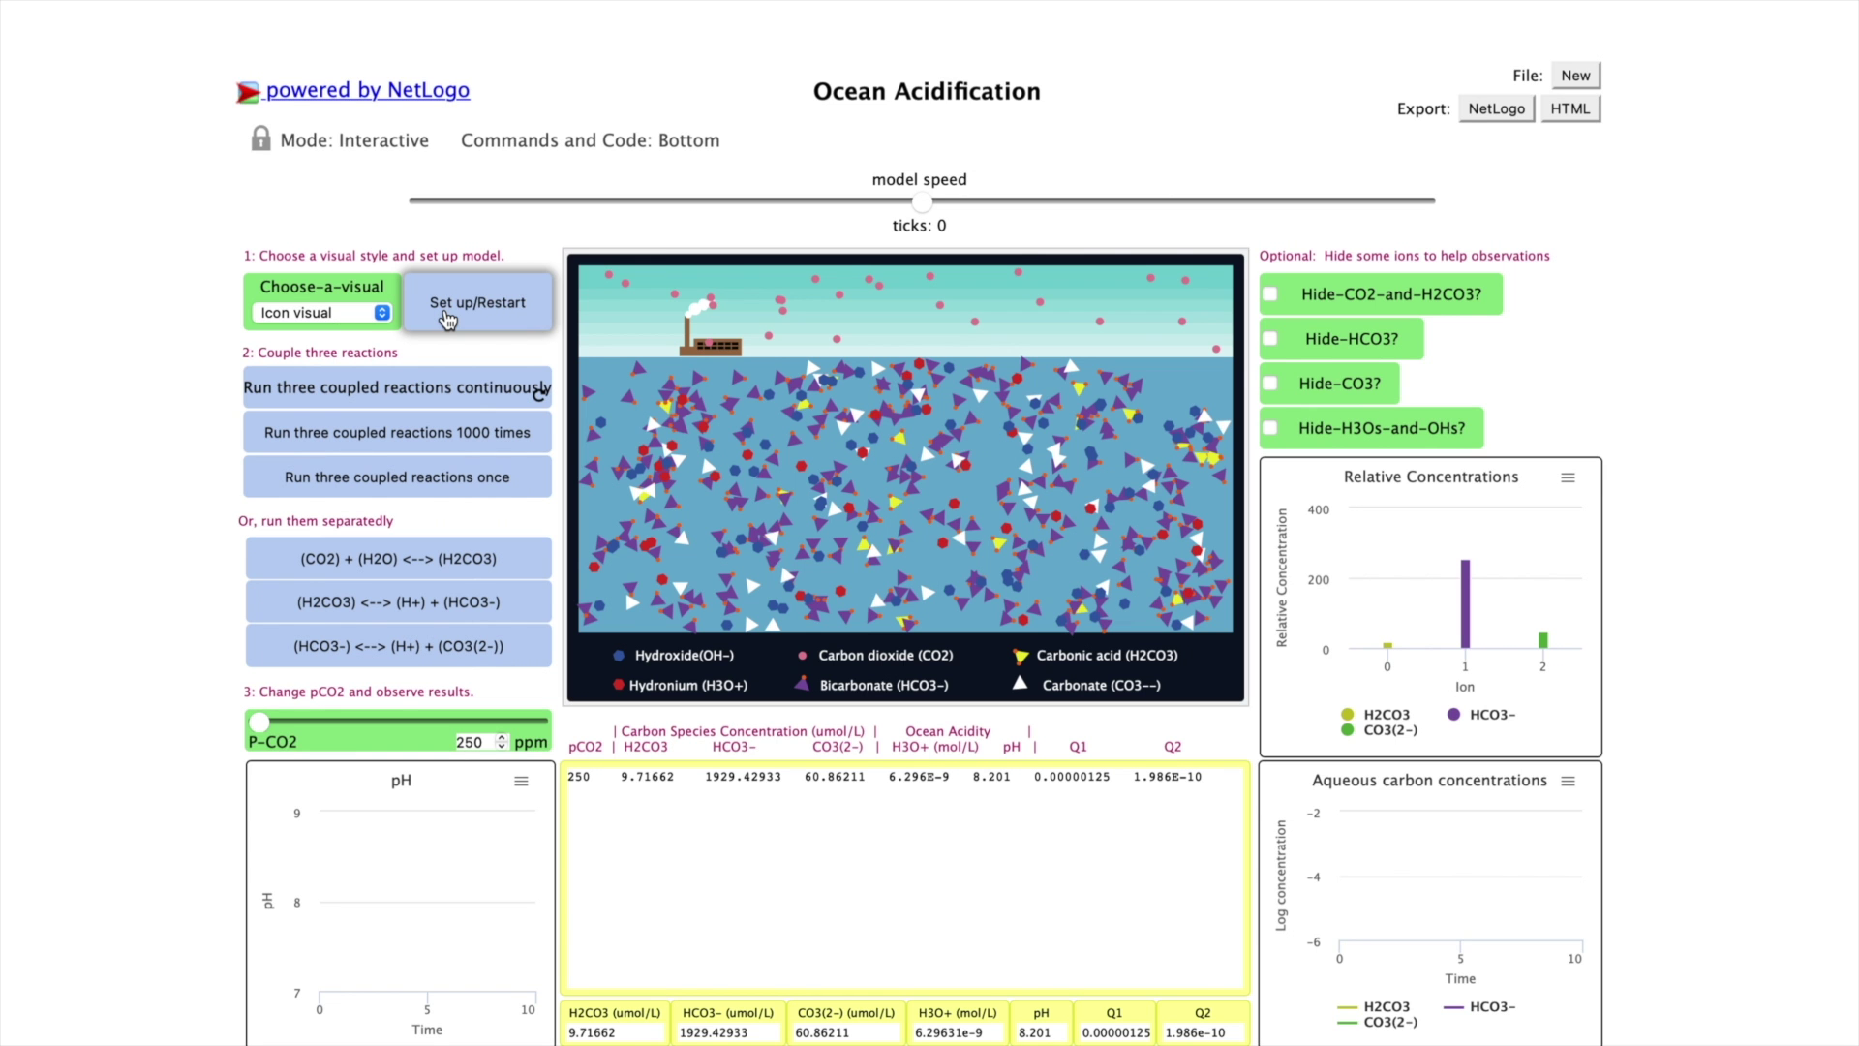
click(323, 312)
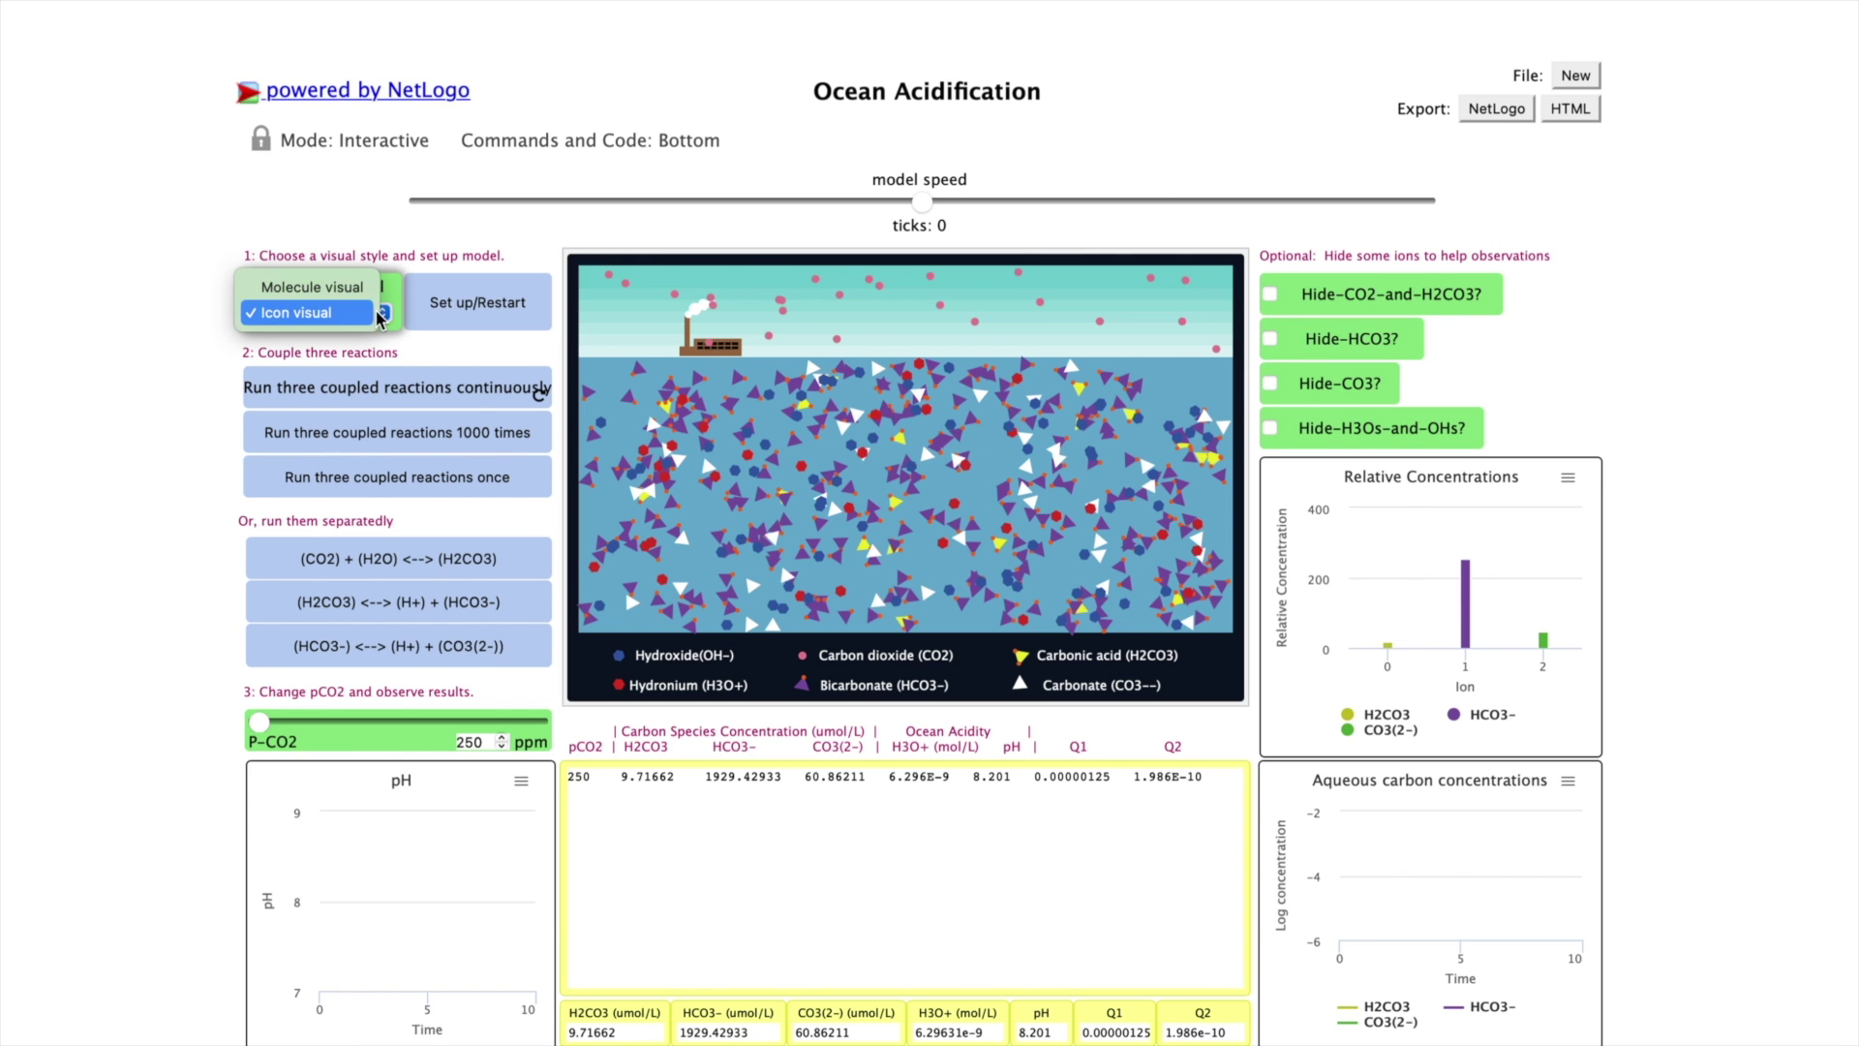
click(312, 288)
click(473, 306)
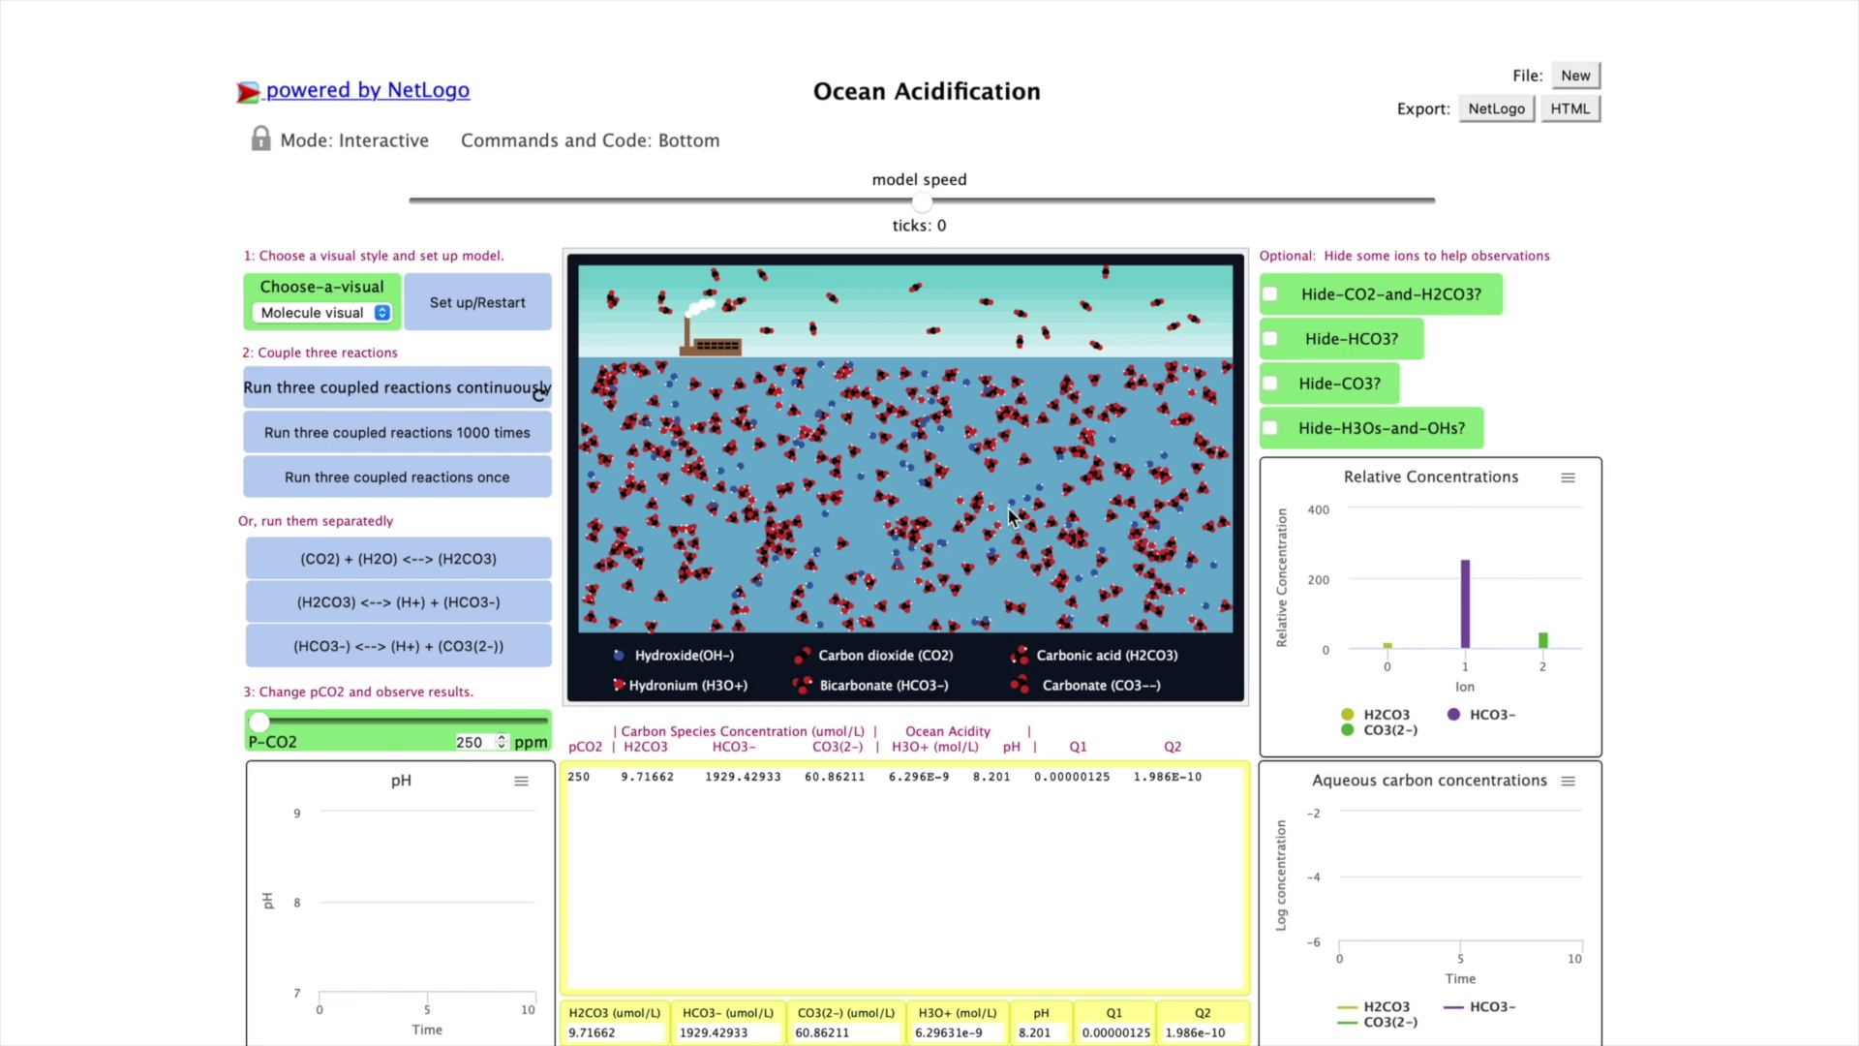
Switch the visual style back to Icon visual and restart the model.
click(322, 312)
click(310, 334)
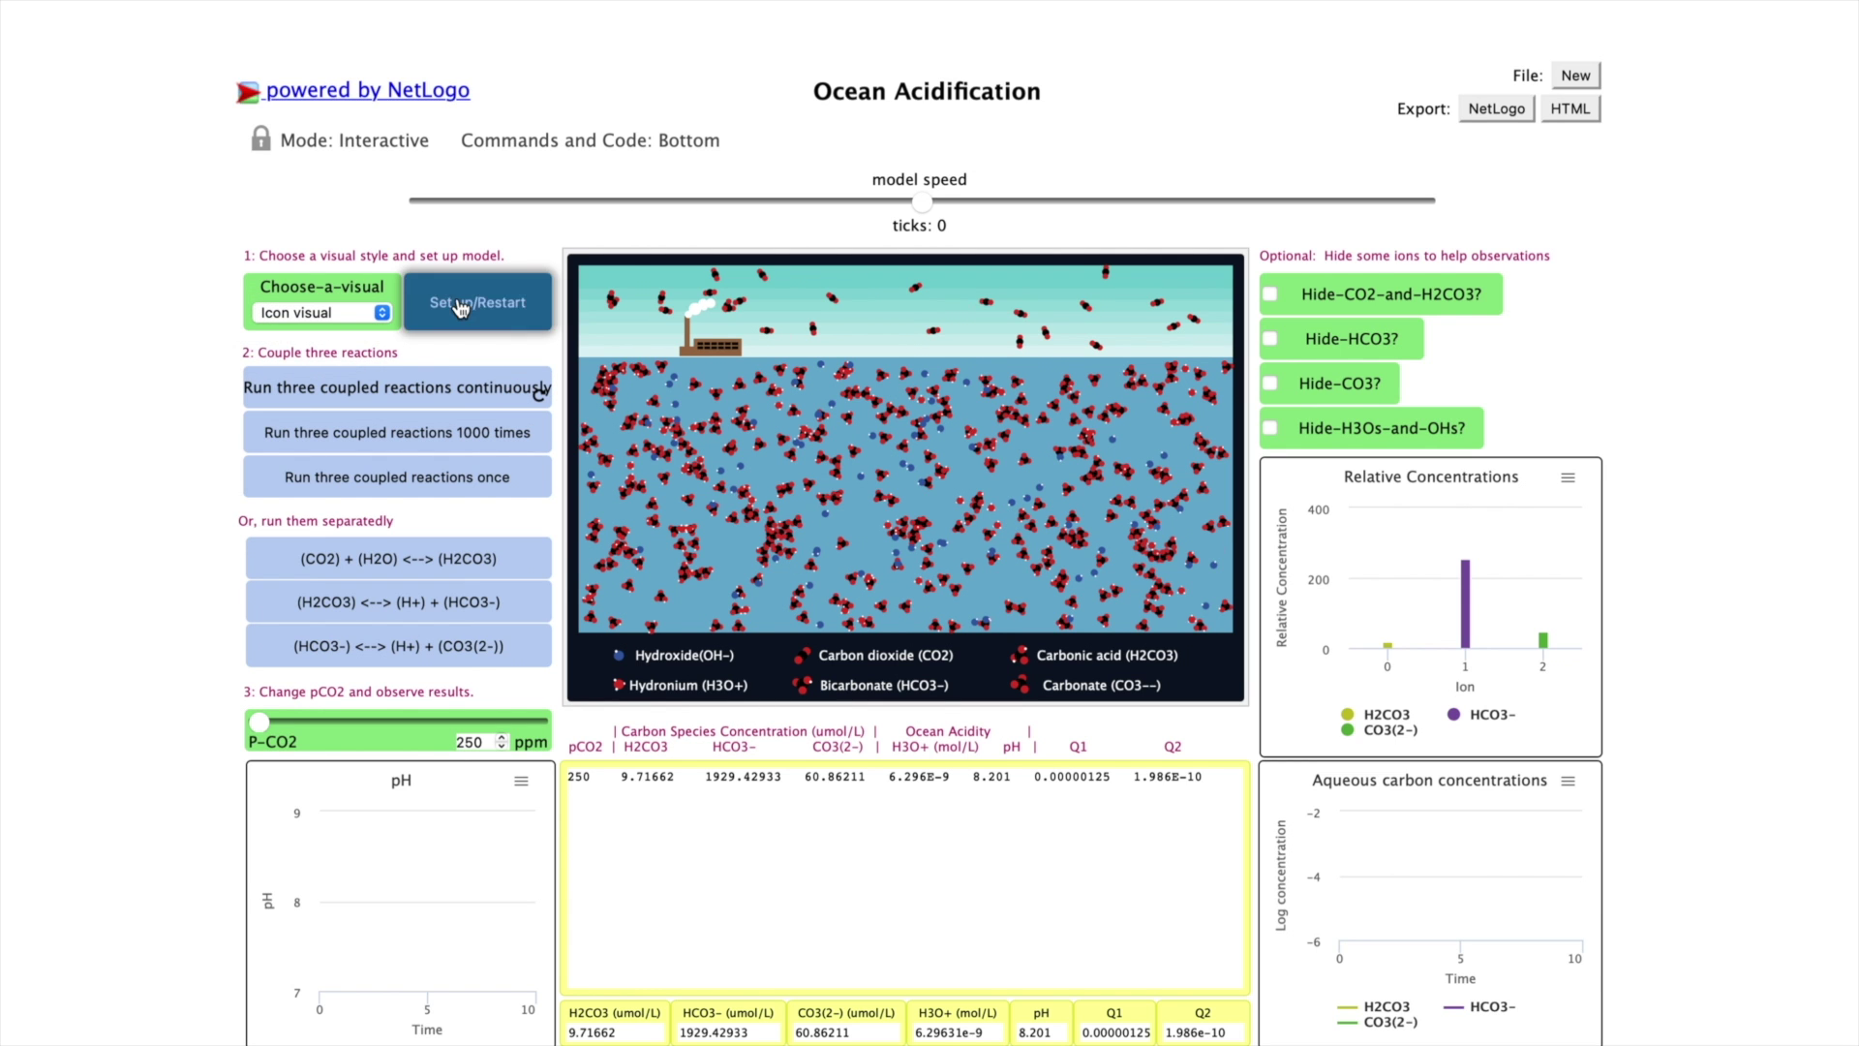
click(461, 302)
Run the three coupled reactions continuously, raise P-CO2 to 575 ppm, and inspect the pH and aqueous carbon plots.
click(416, 392)
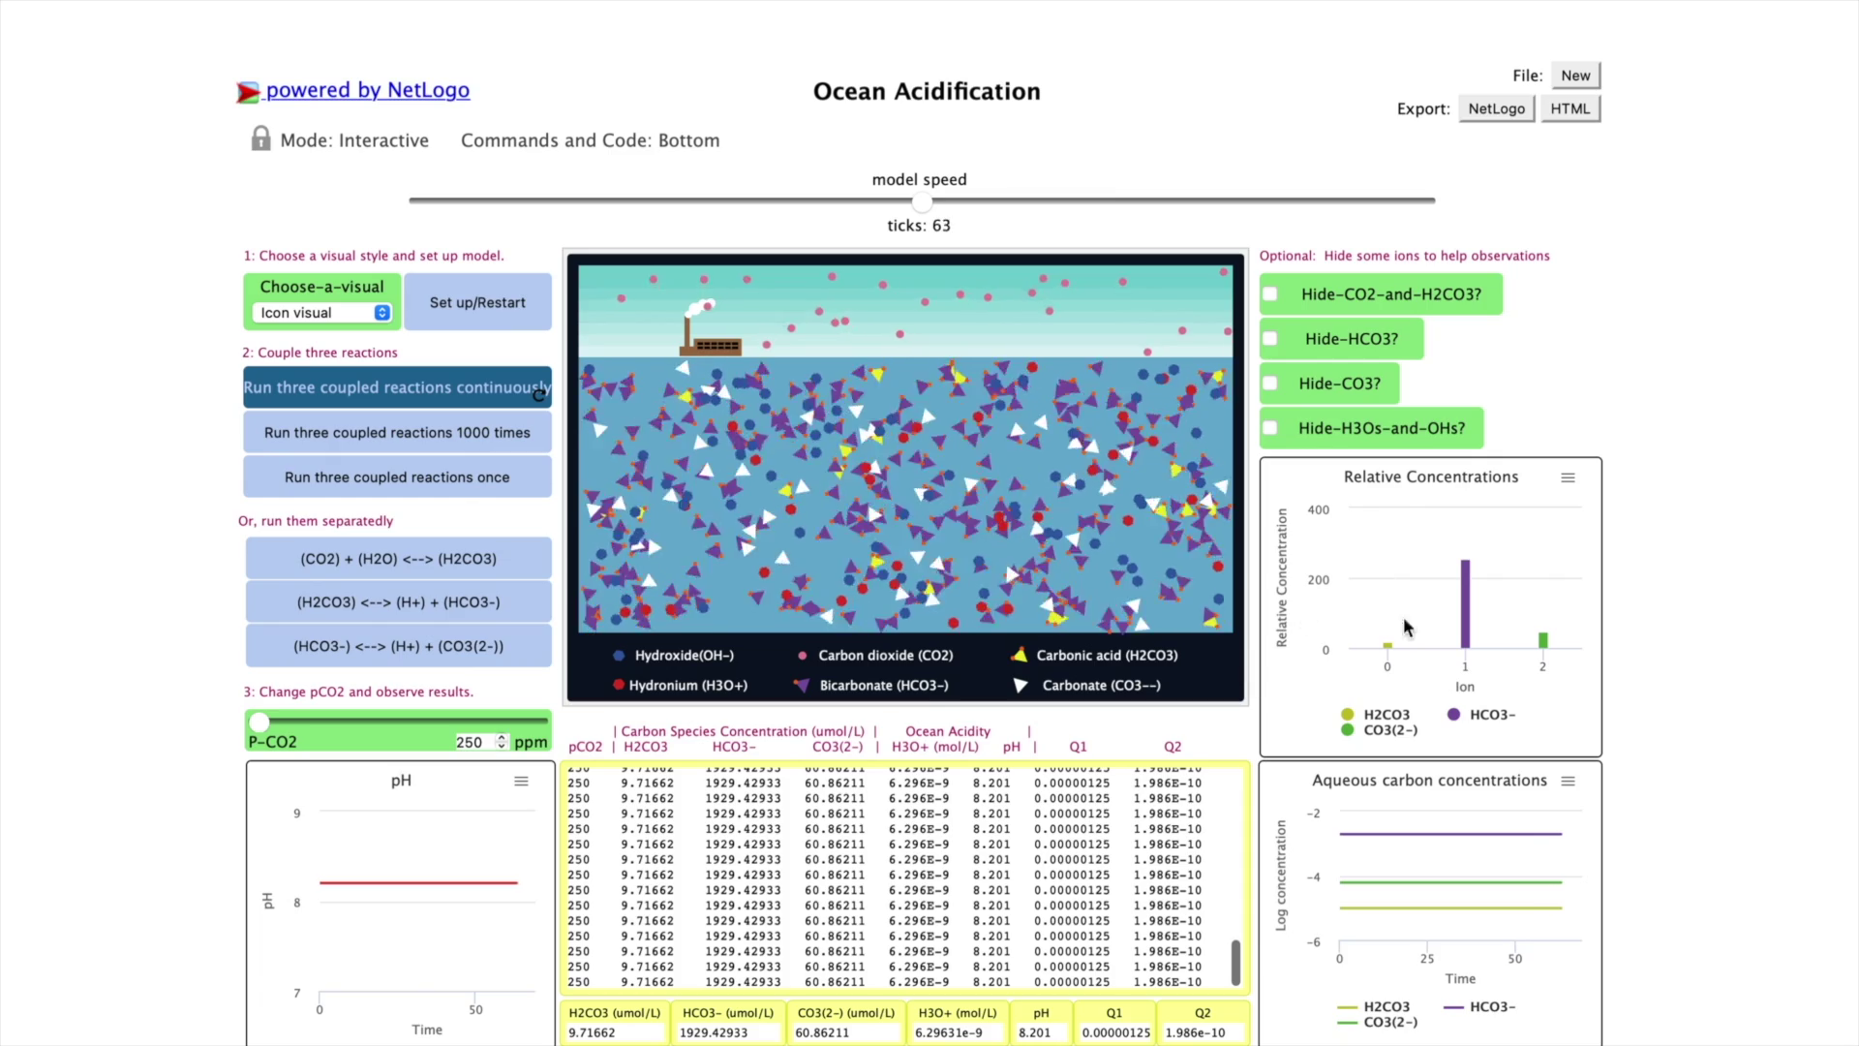
mouse_move(1425, 928)
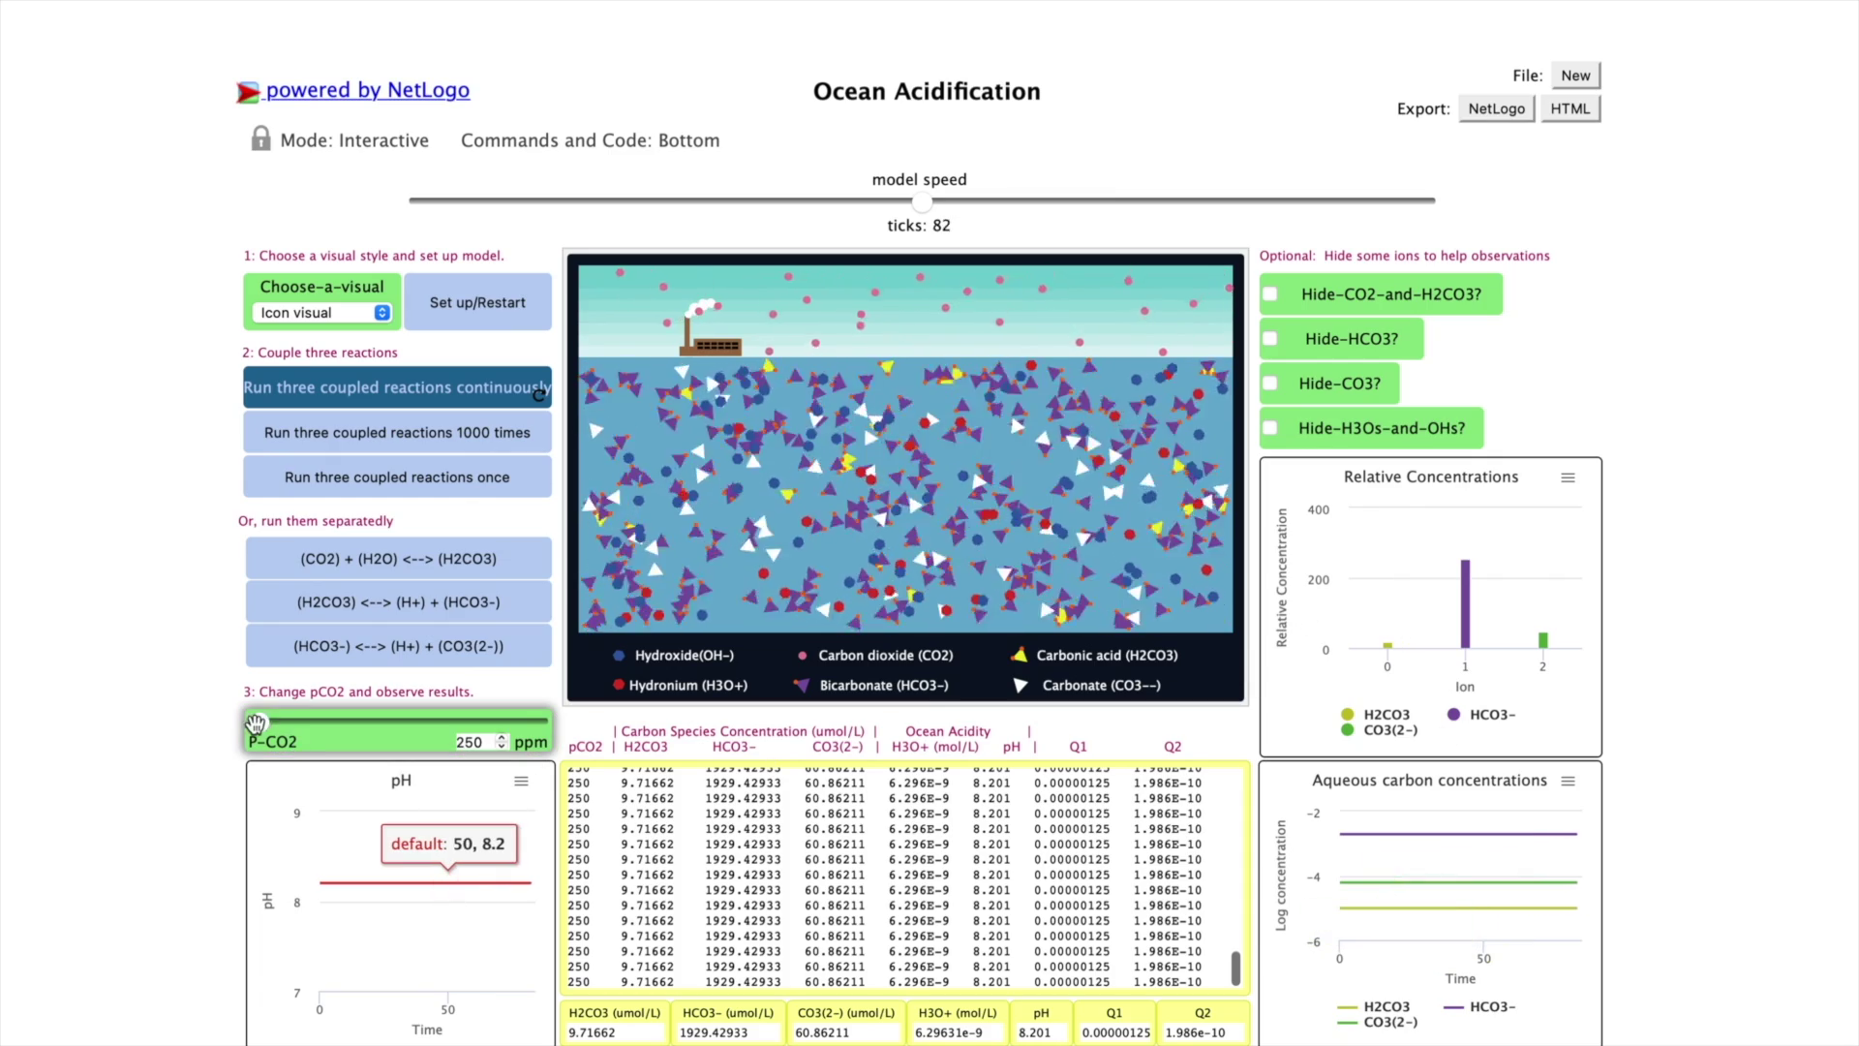
drag(259, 723, 398, 725)
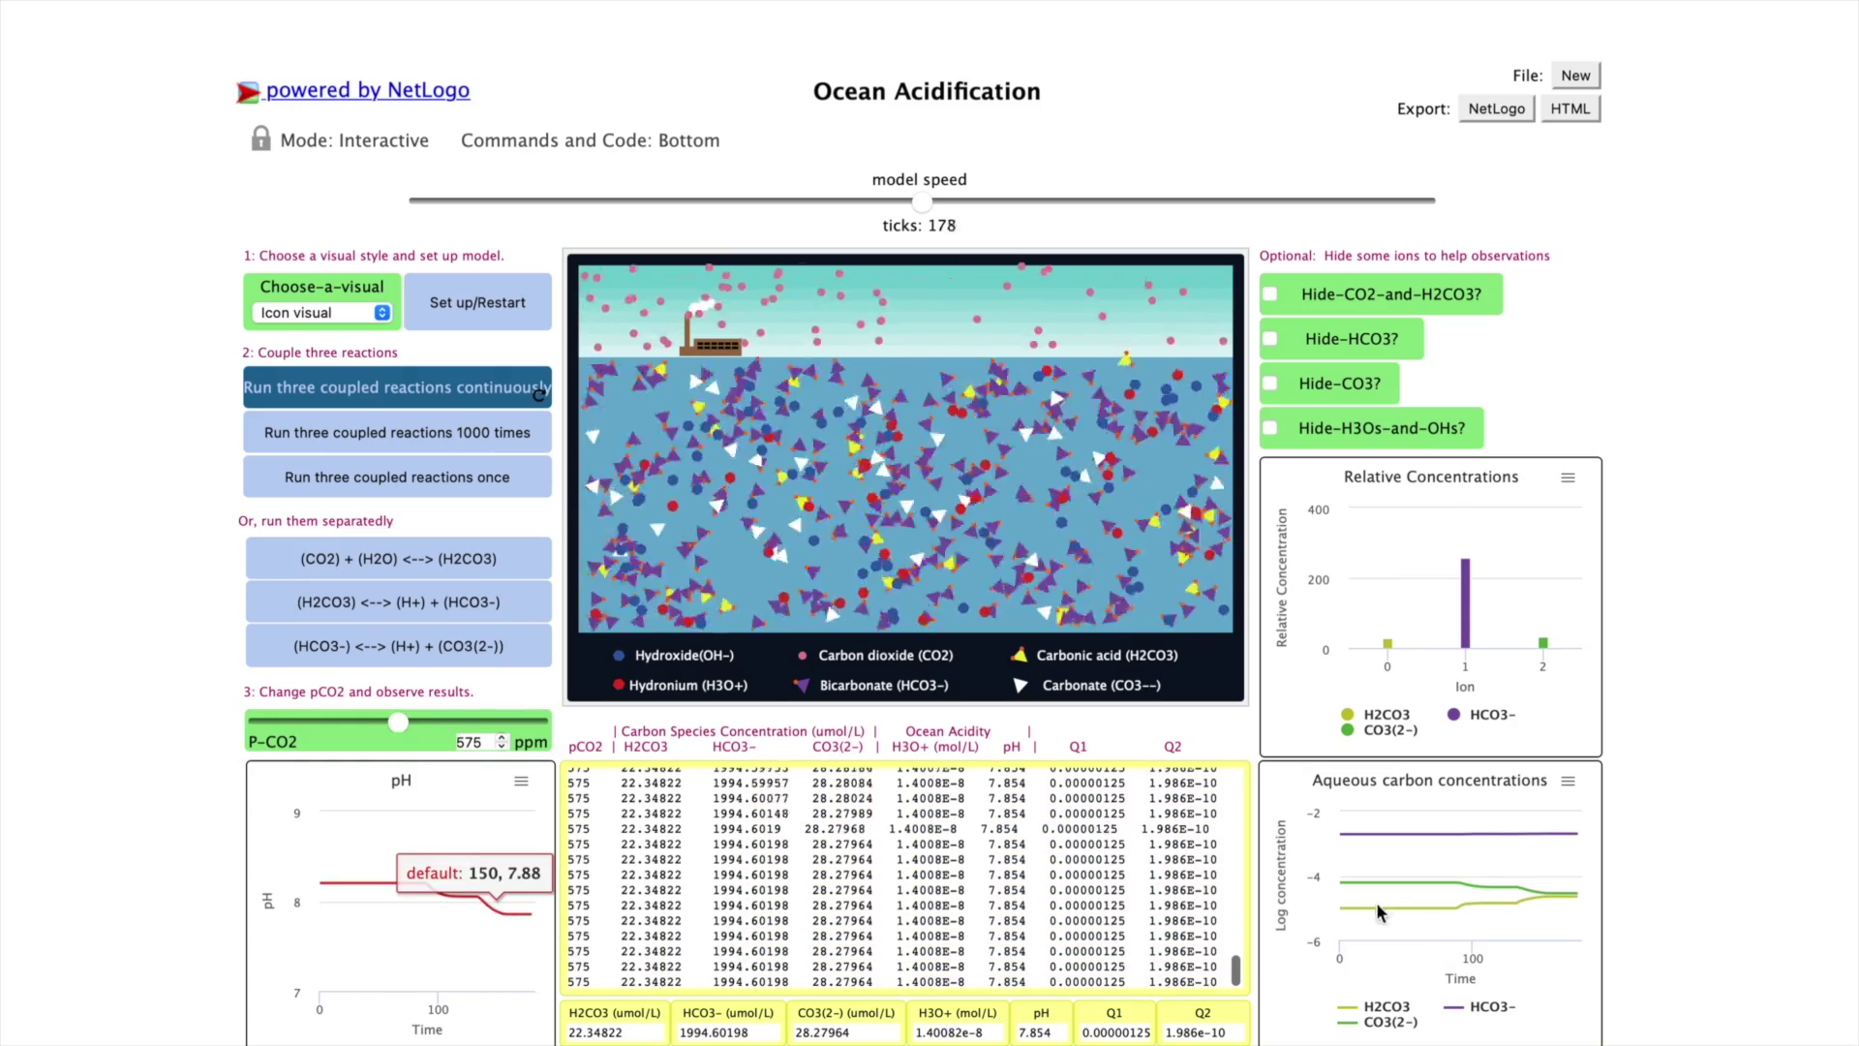
mouse_move(1426, 861)
Hide and reshow CO2 and H2CO3, HCO3, CO3, and the H3O and OH ions to compare the view.
click(1270, 293)
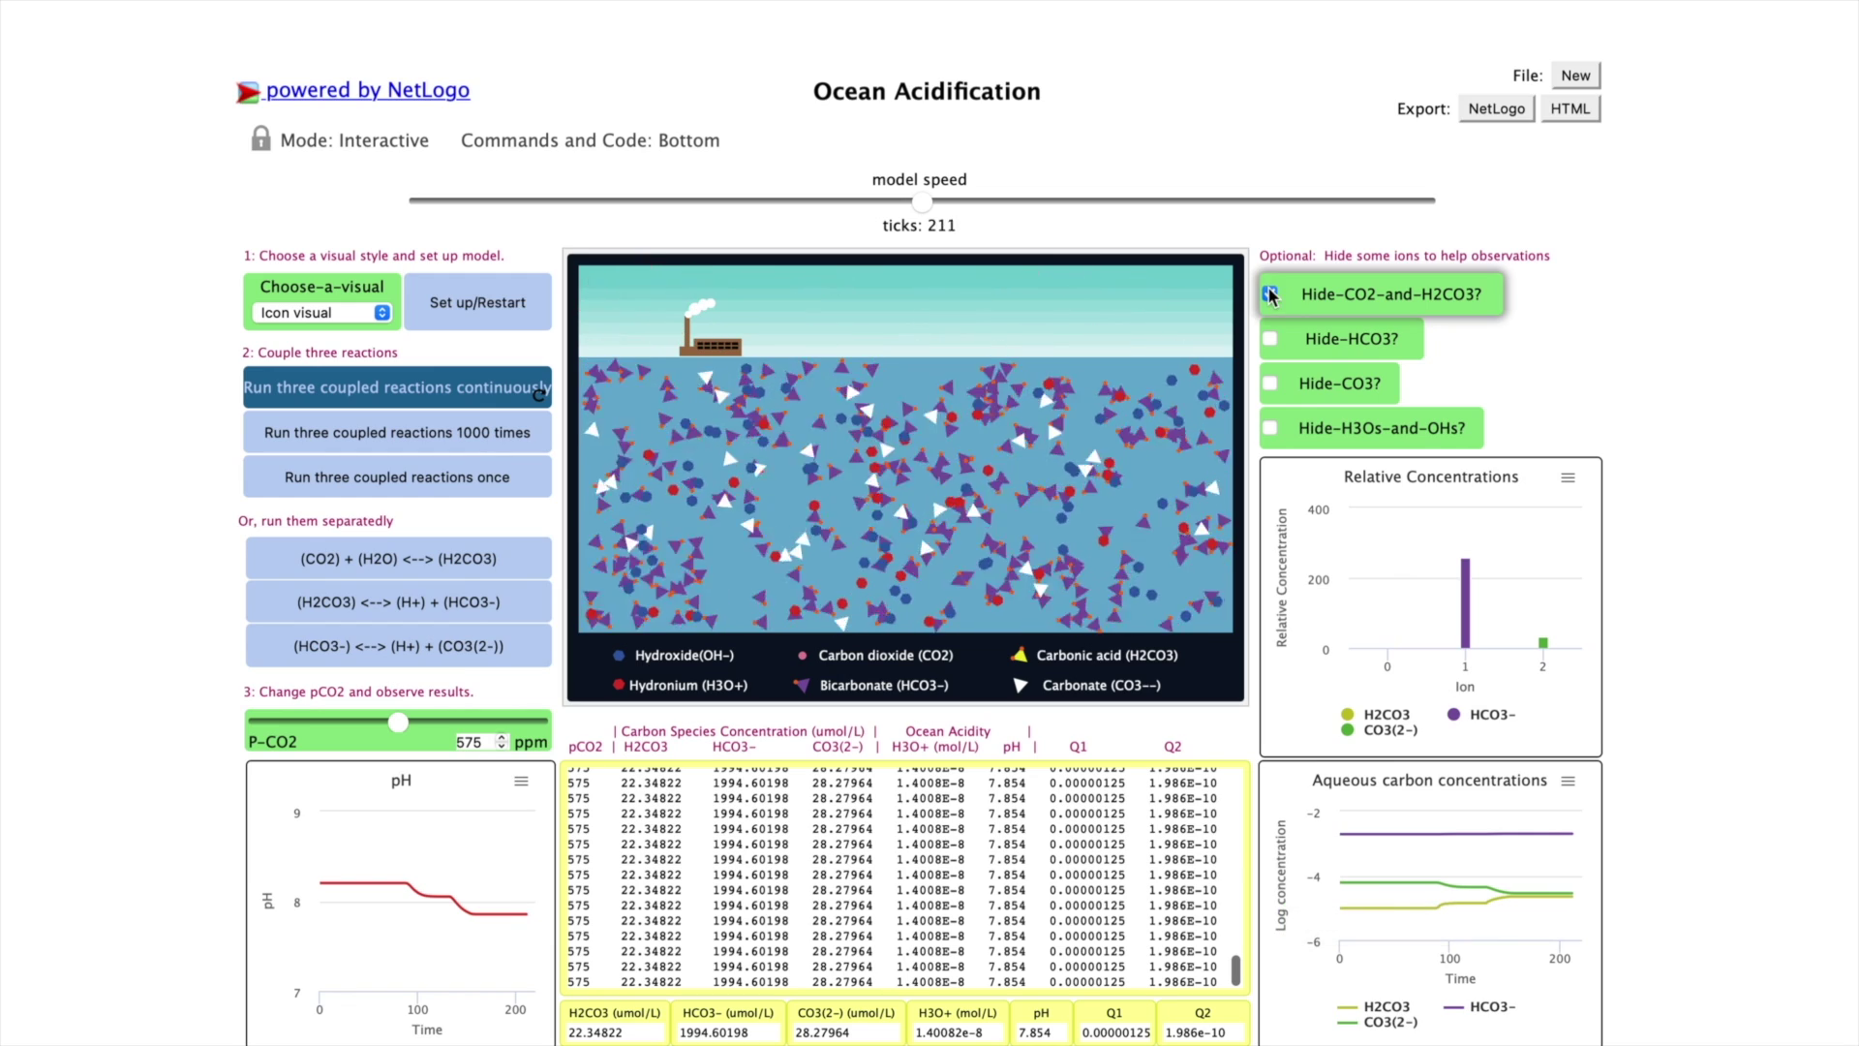
click(1272, 339)
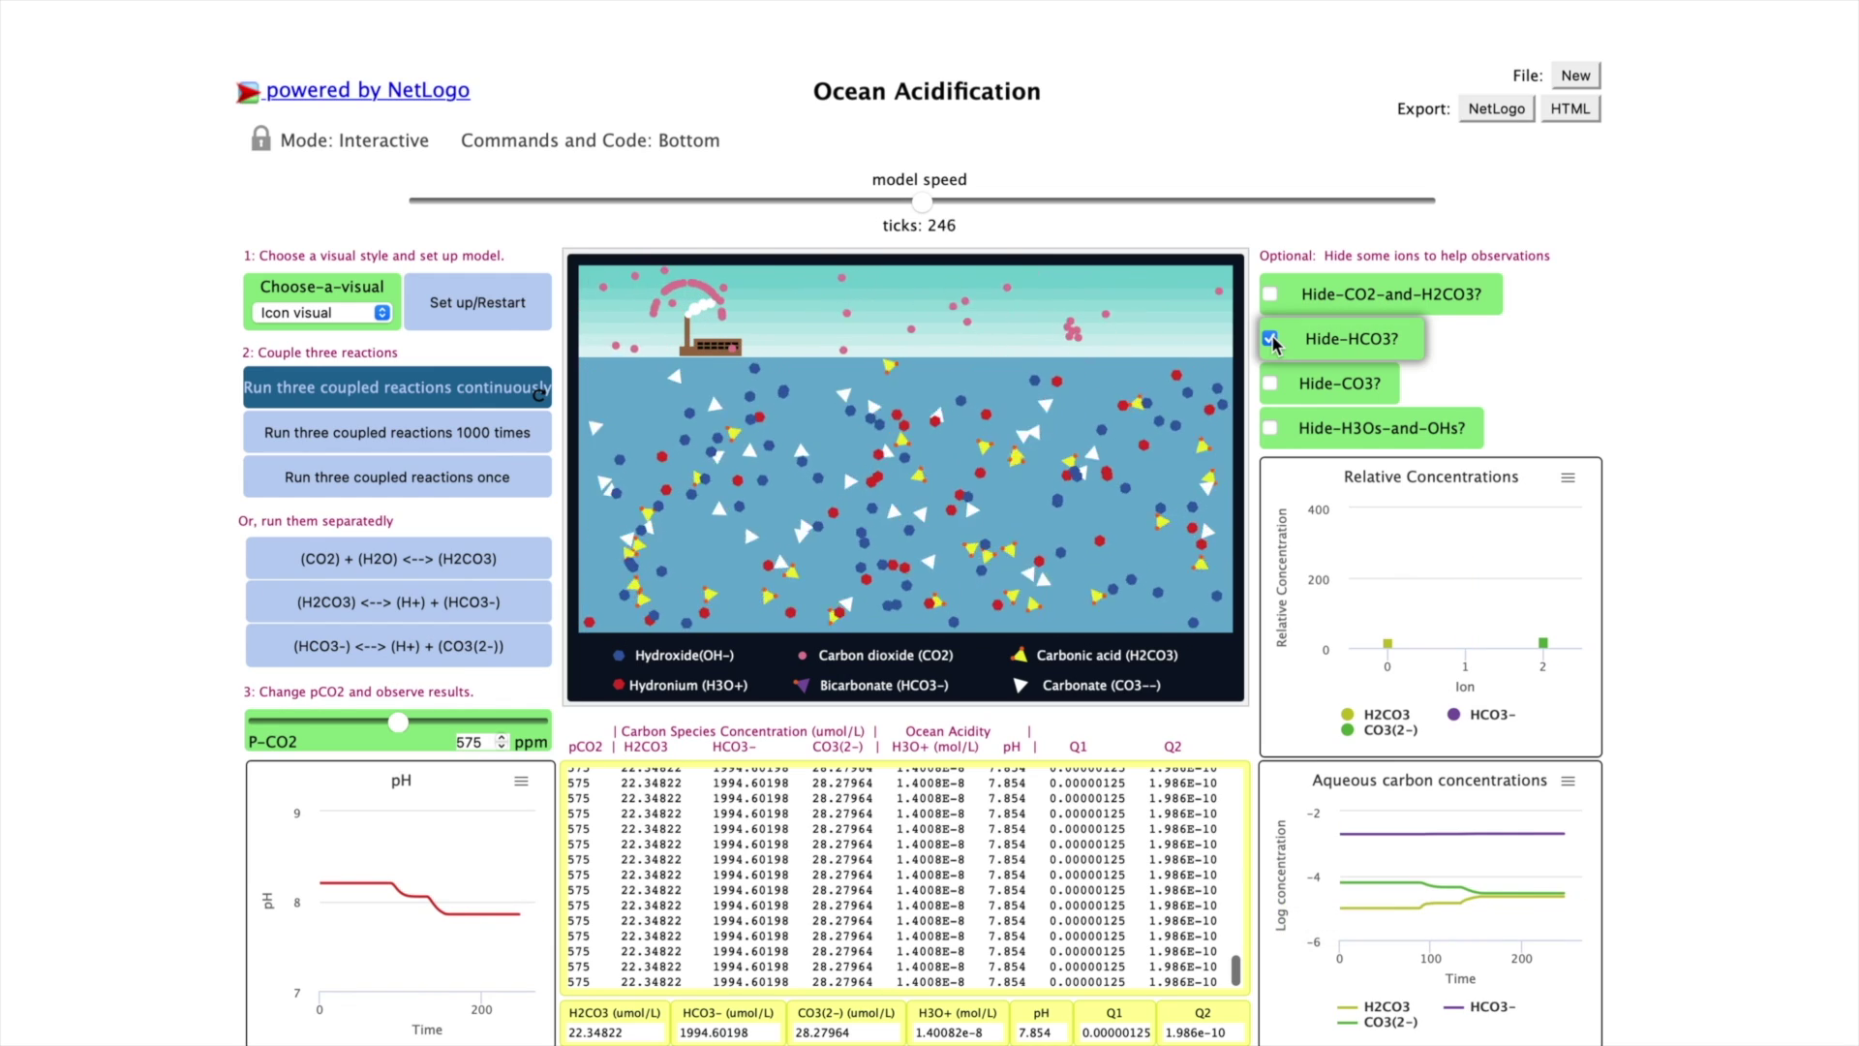
click(1286, 389)
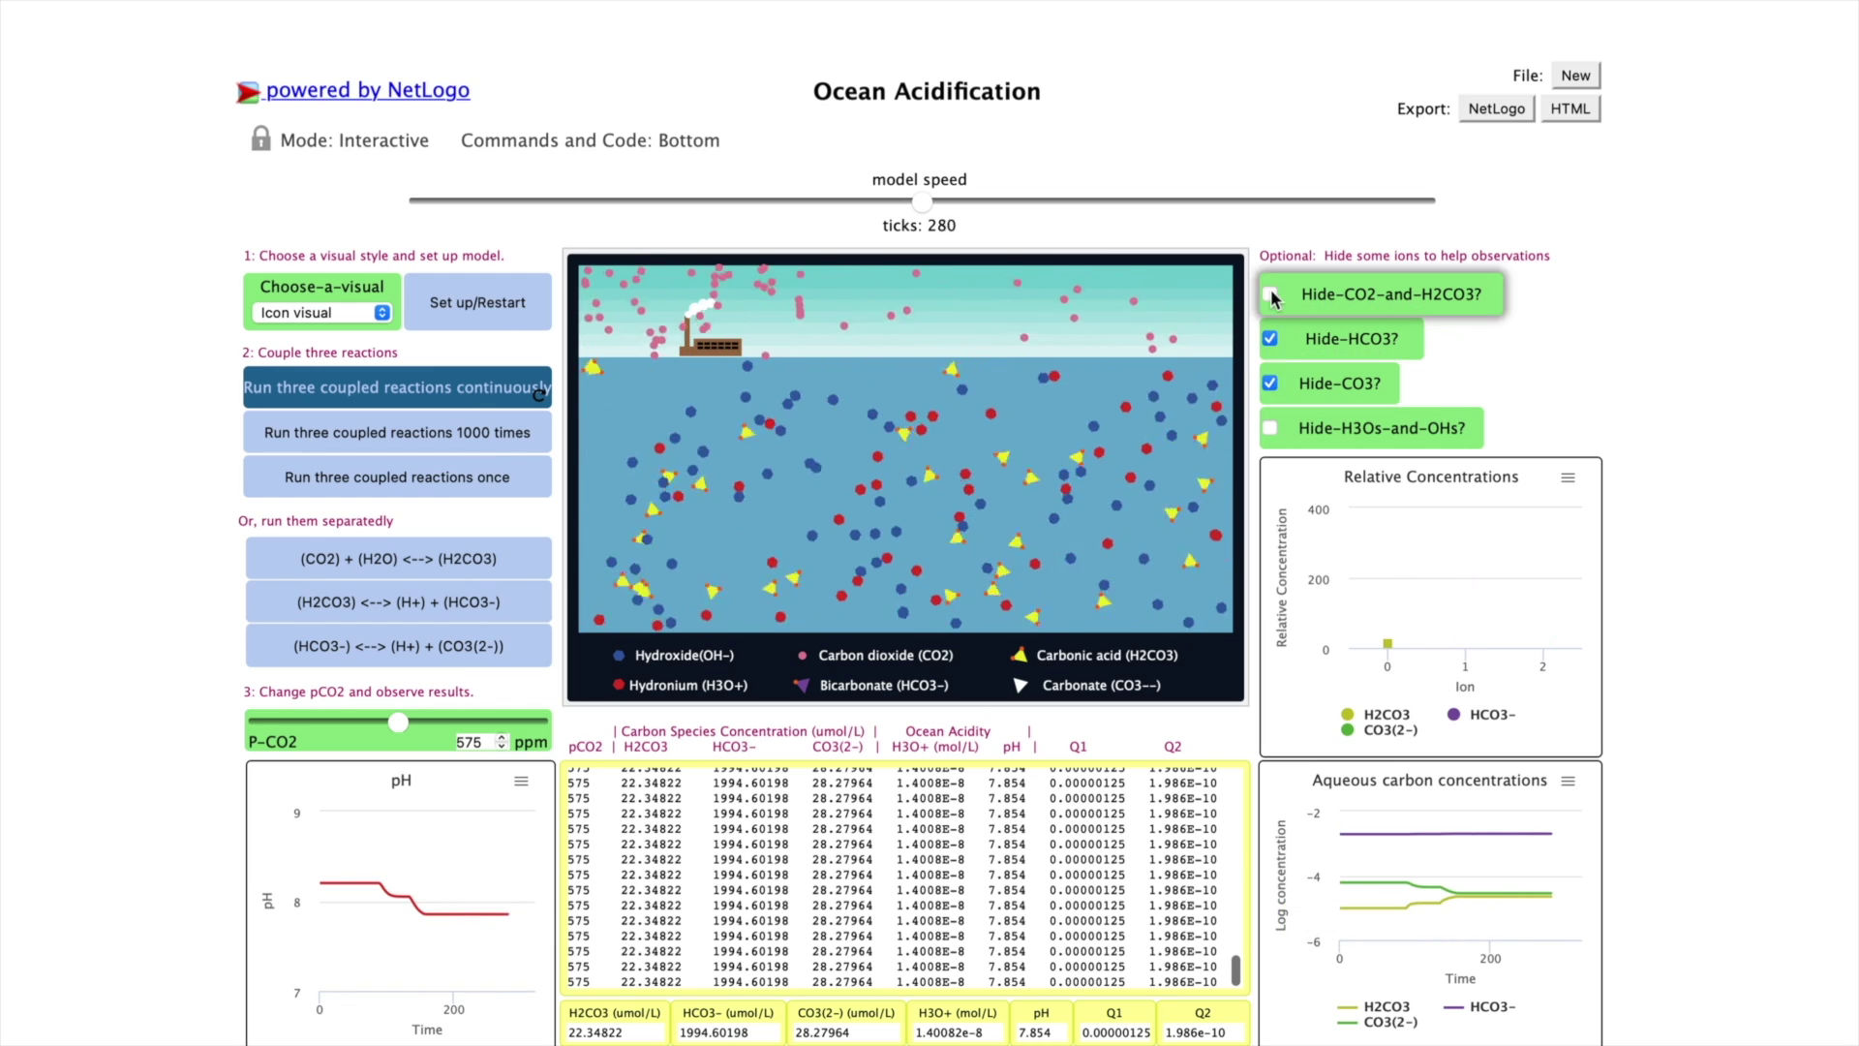
click(1307, 410)
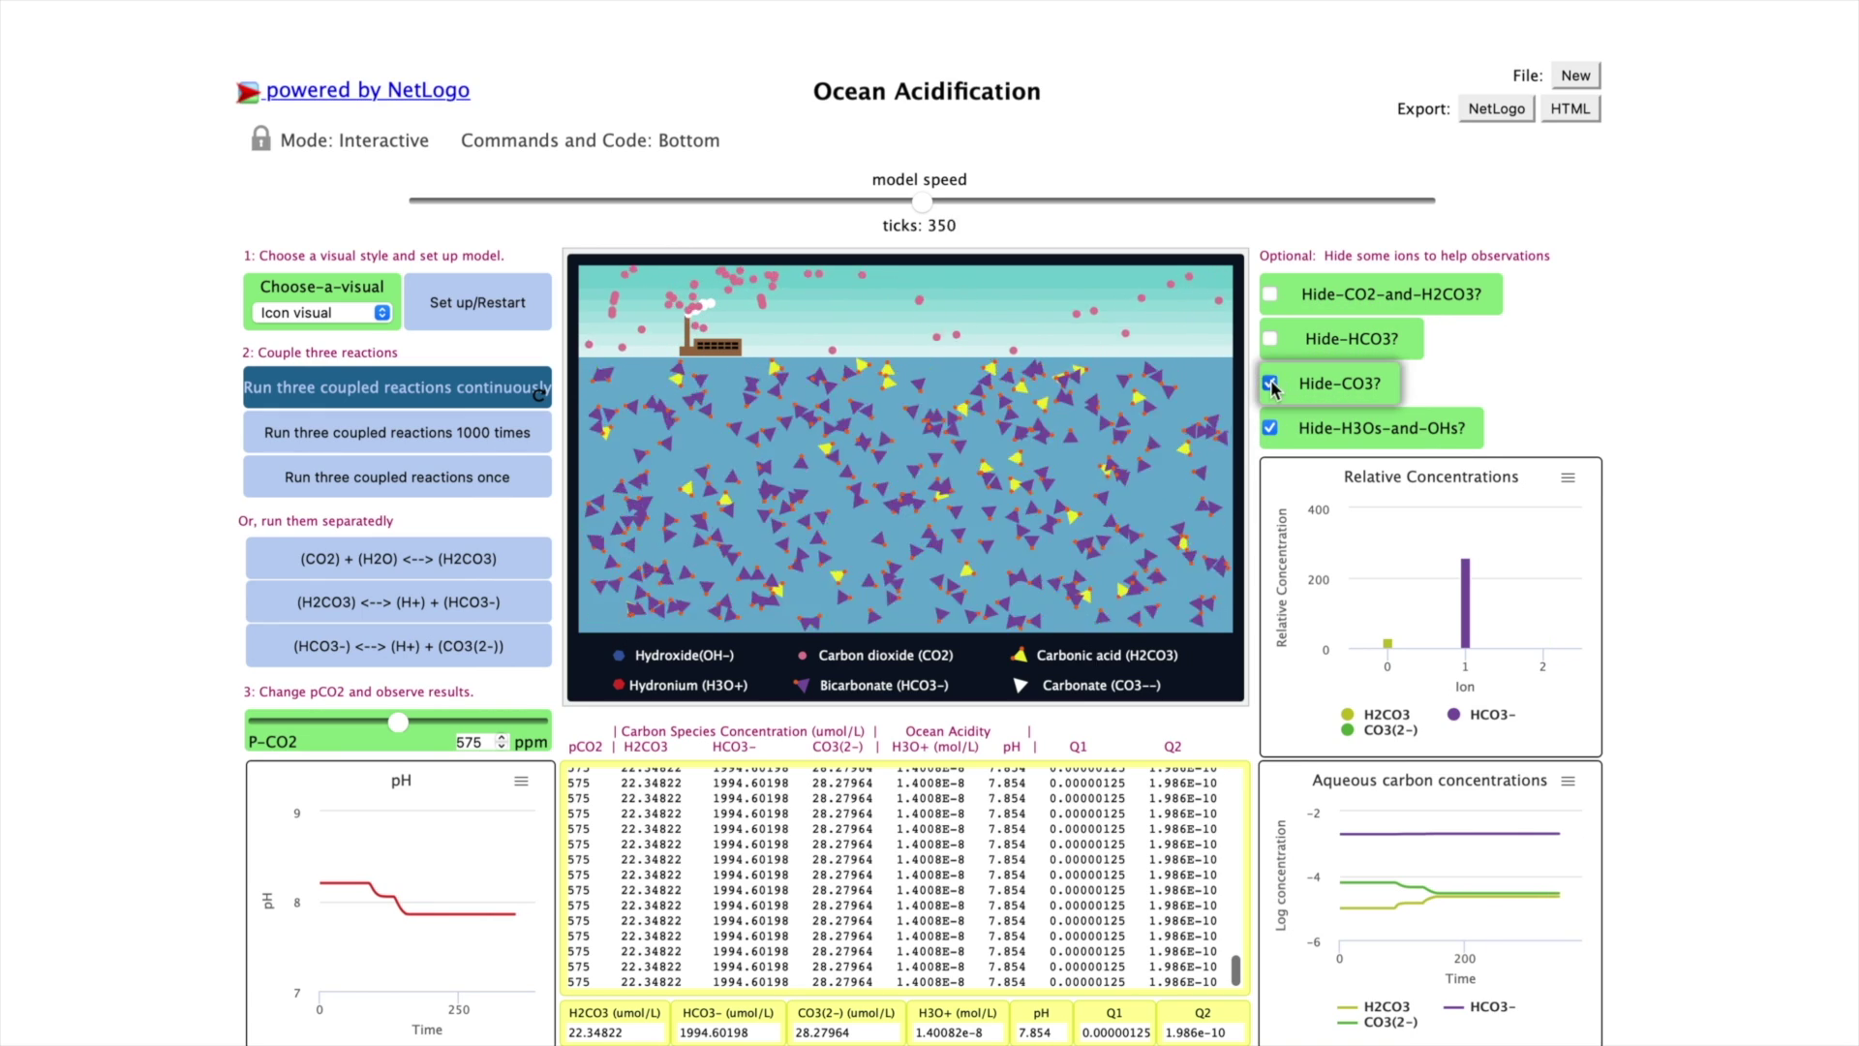
click(1288, 441)
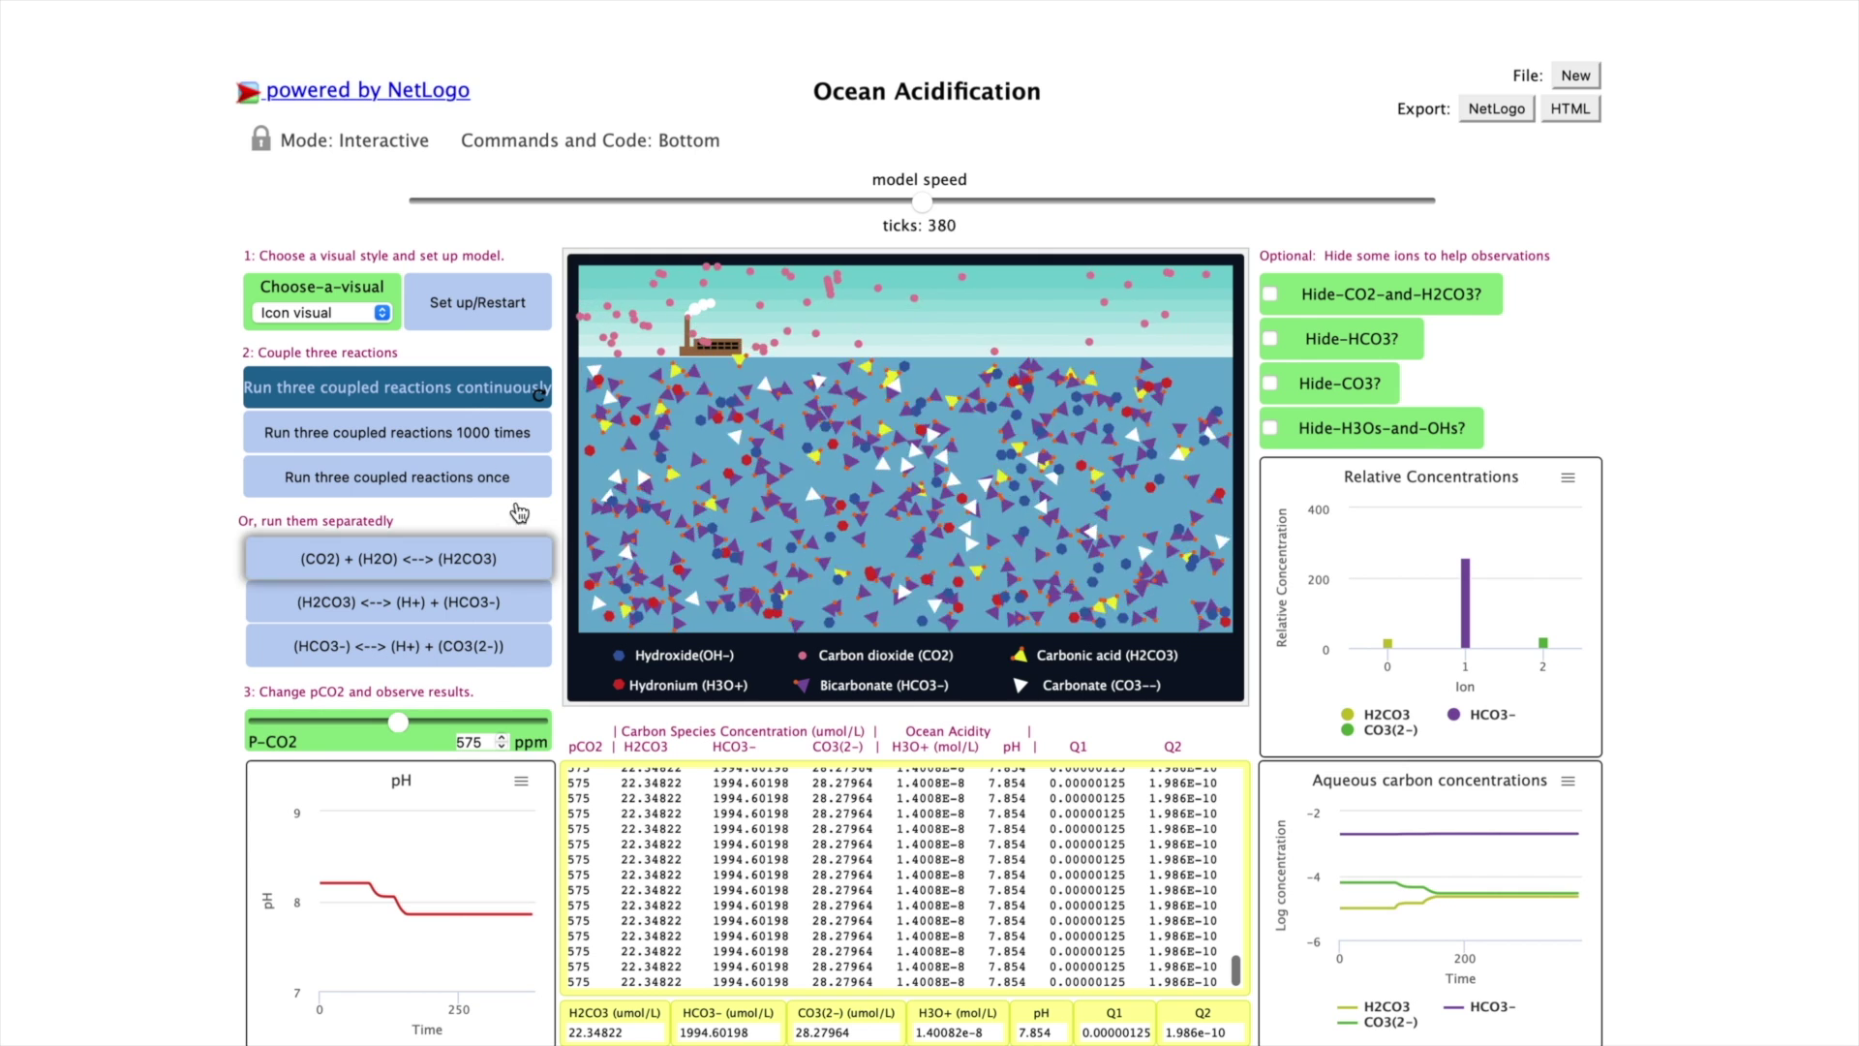
Stop the continuous run, restart the model, and briefly run the coupled reactions in the 1000-times mode.
click(477, 392)
click(477, 302)
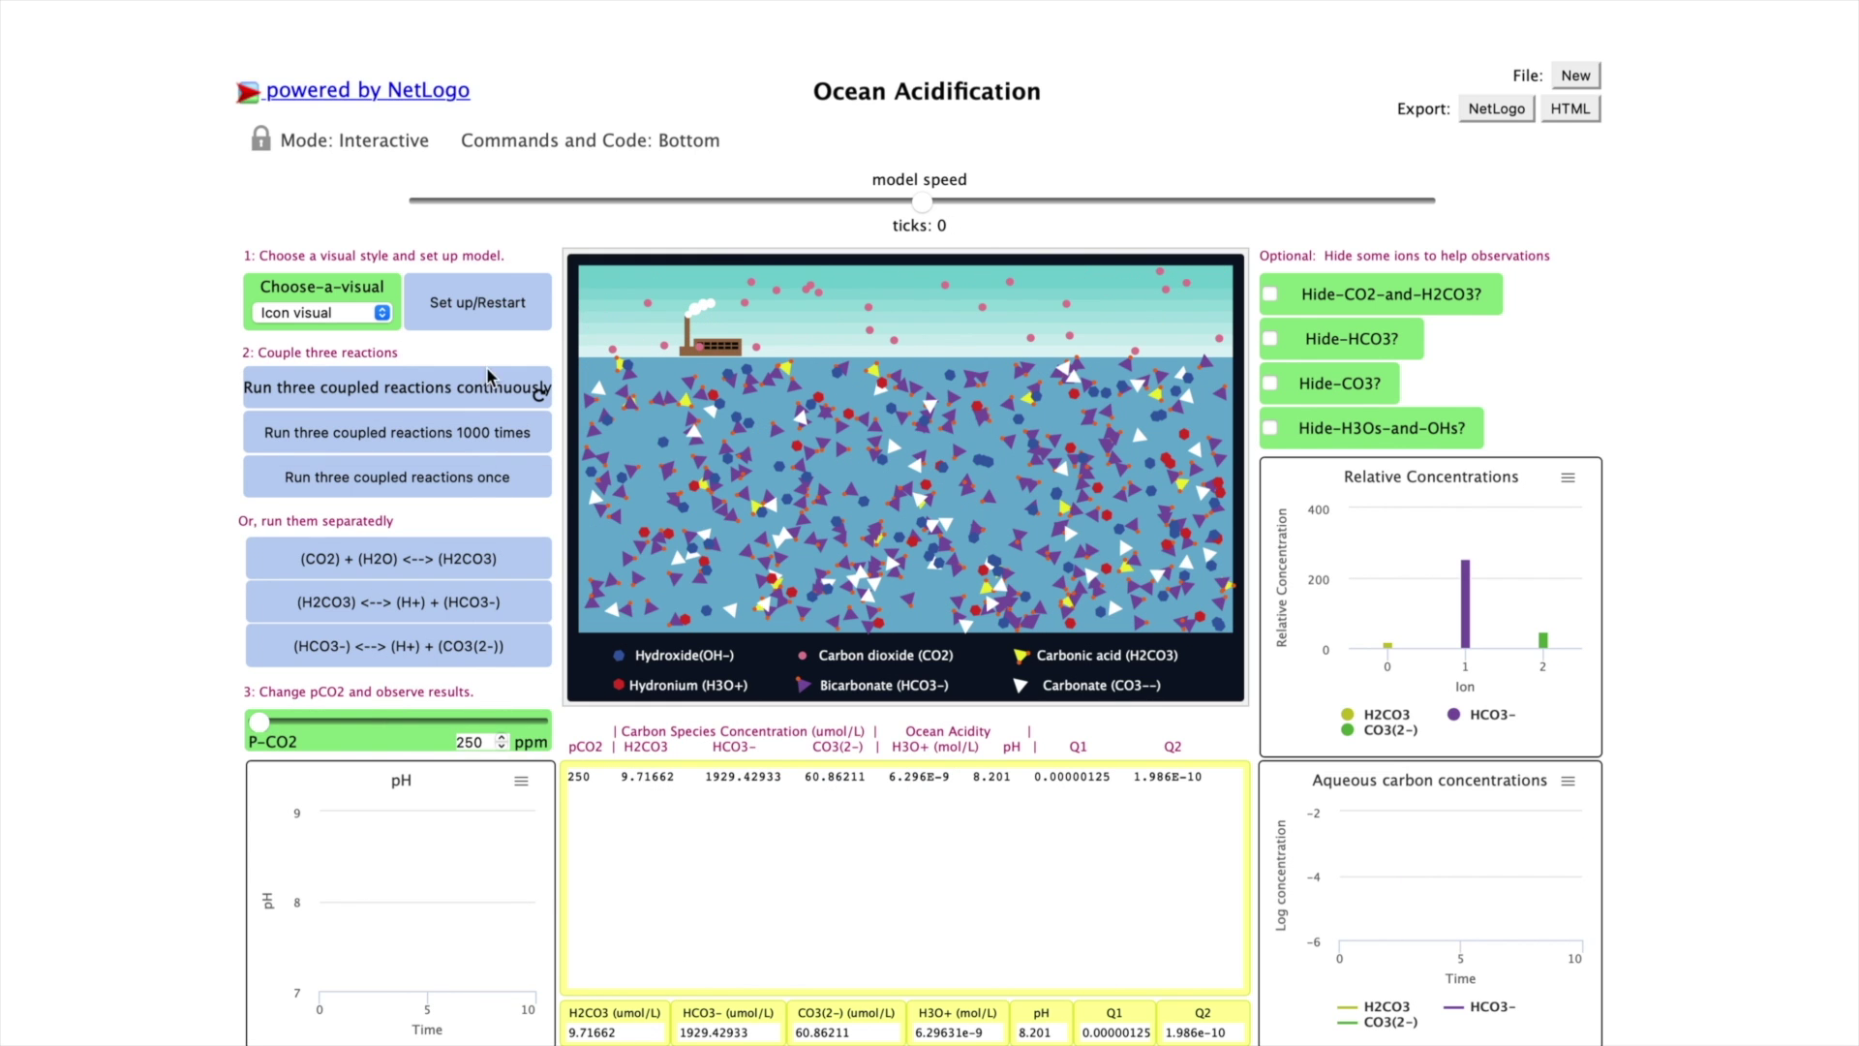
click(470, 435)
click(470, 435)
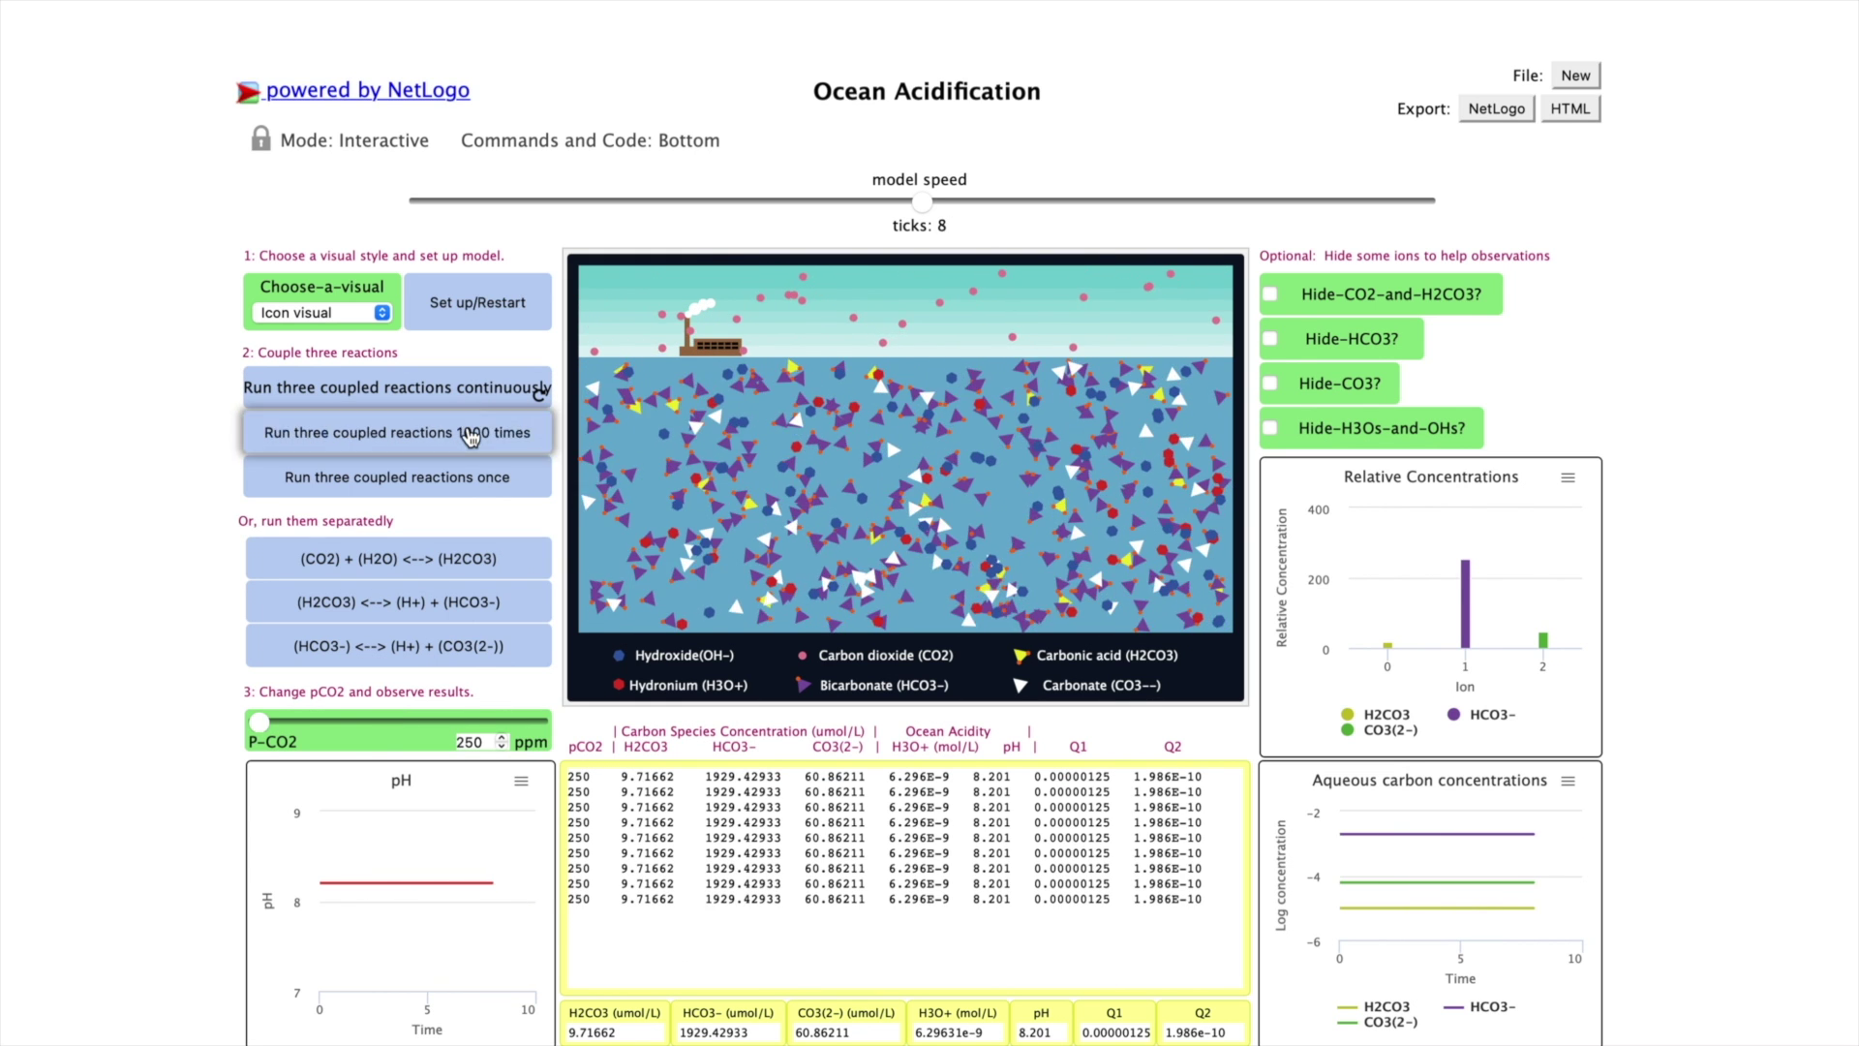
Set P-CO2 to 400 ppm, run the coupled reactions in the 1000-times mode, and run them once.
drag(260, 722, 324, 724)
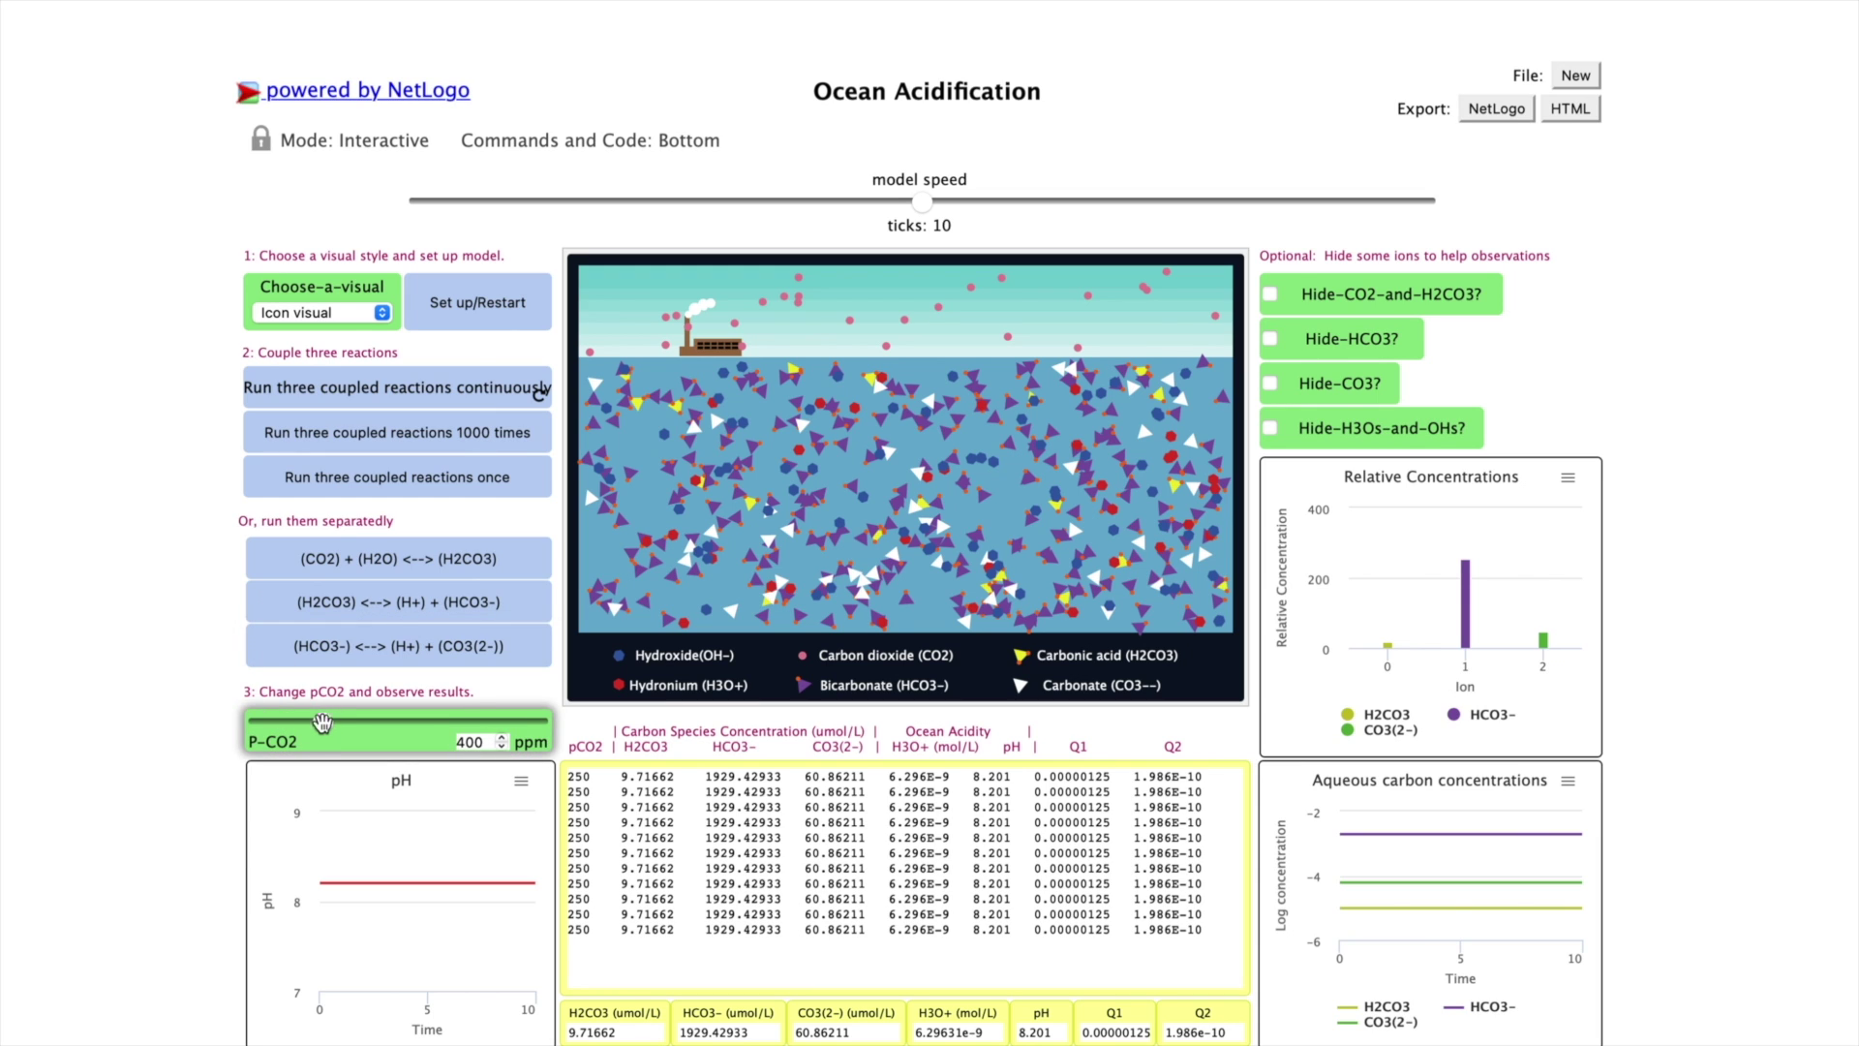
click(470, 436)
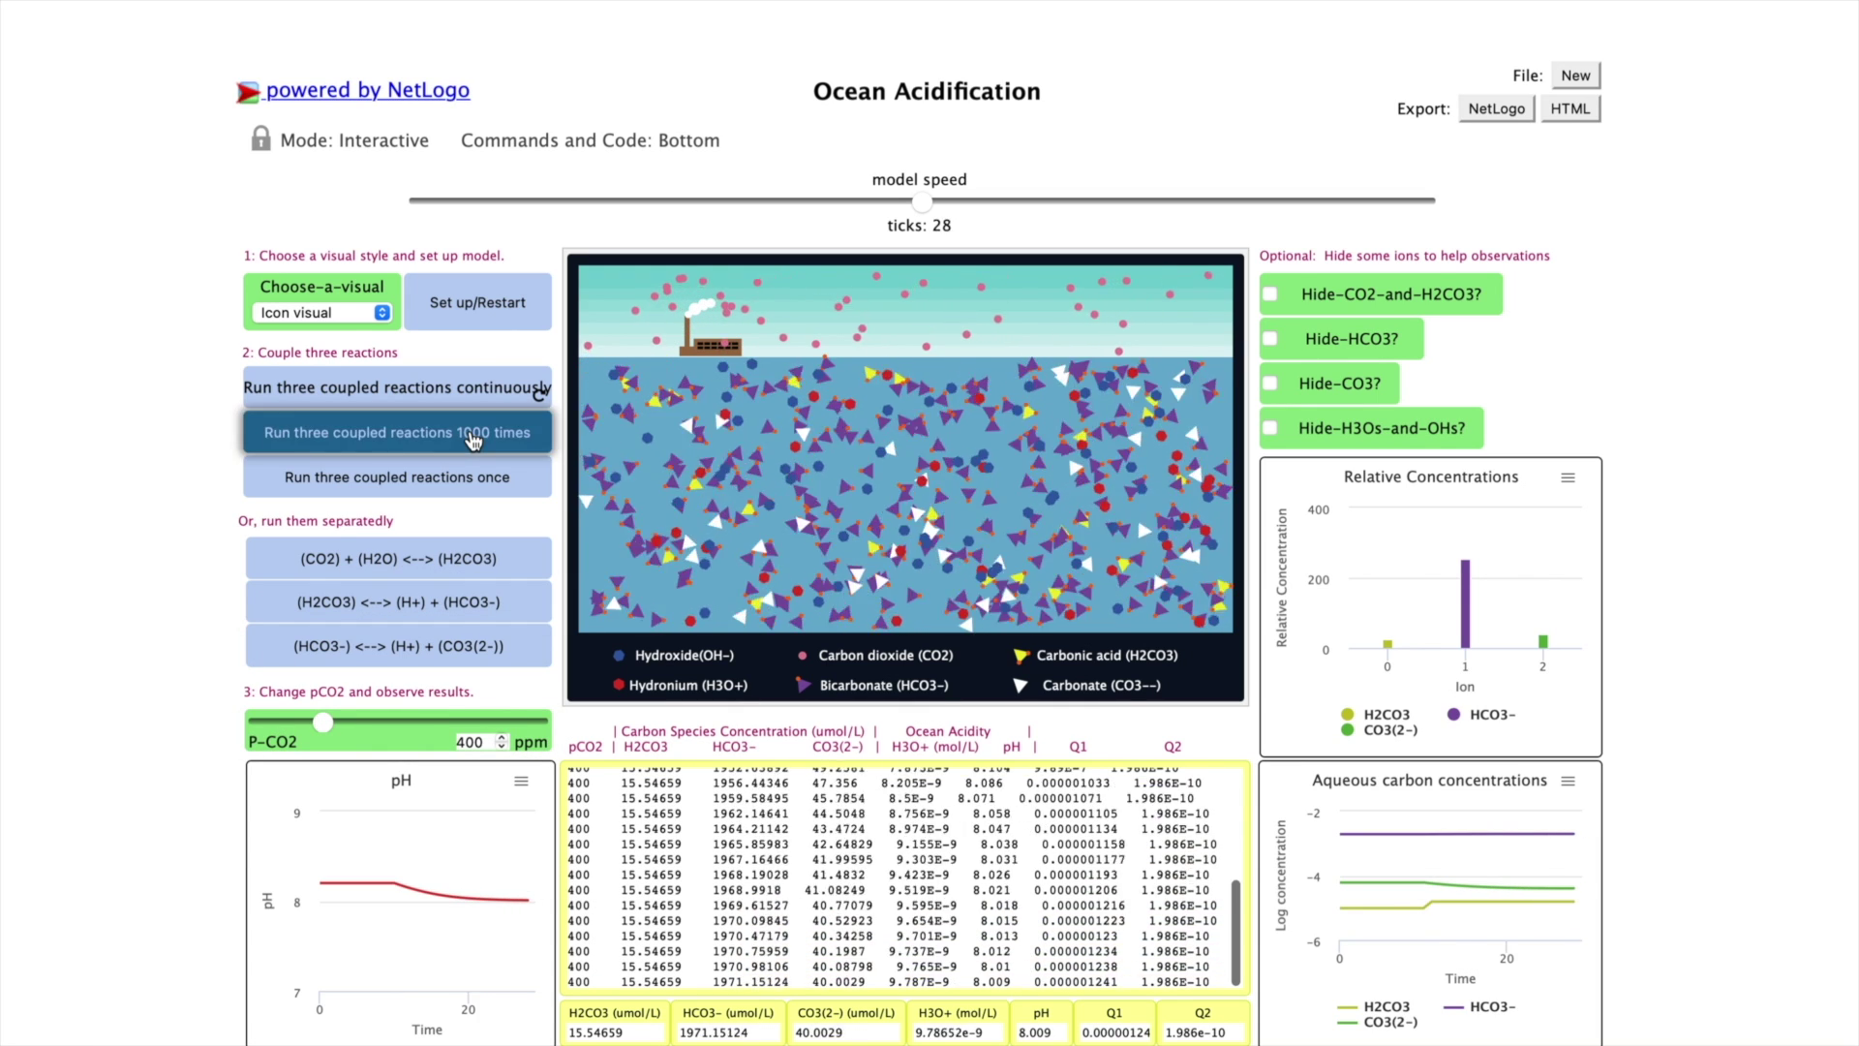
click(471, 438)
click(458, 480)
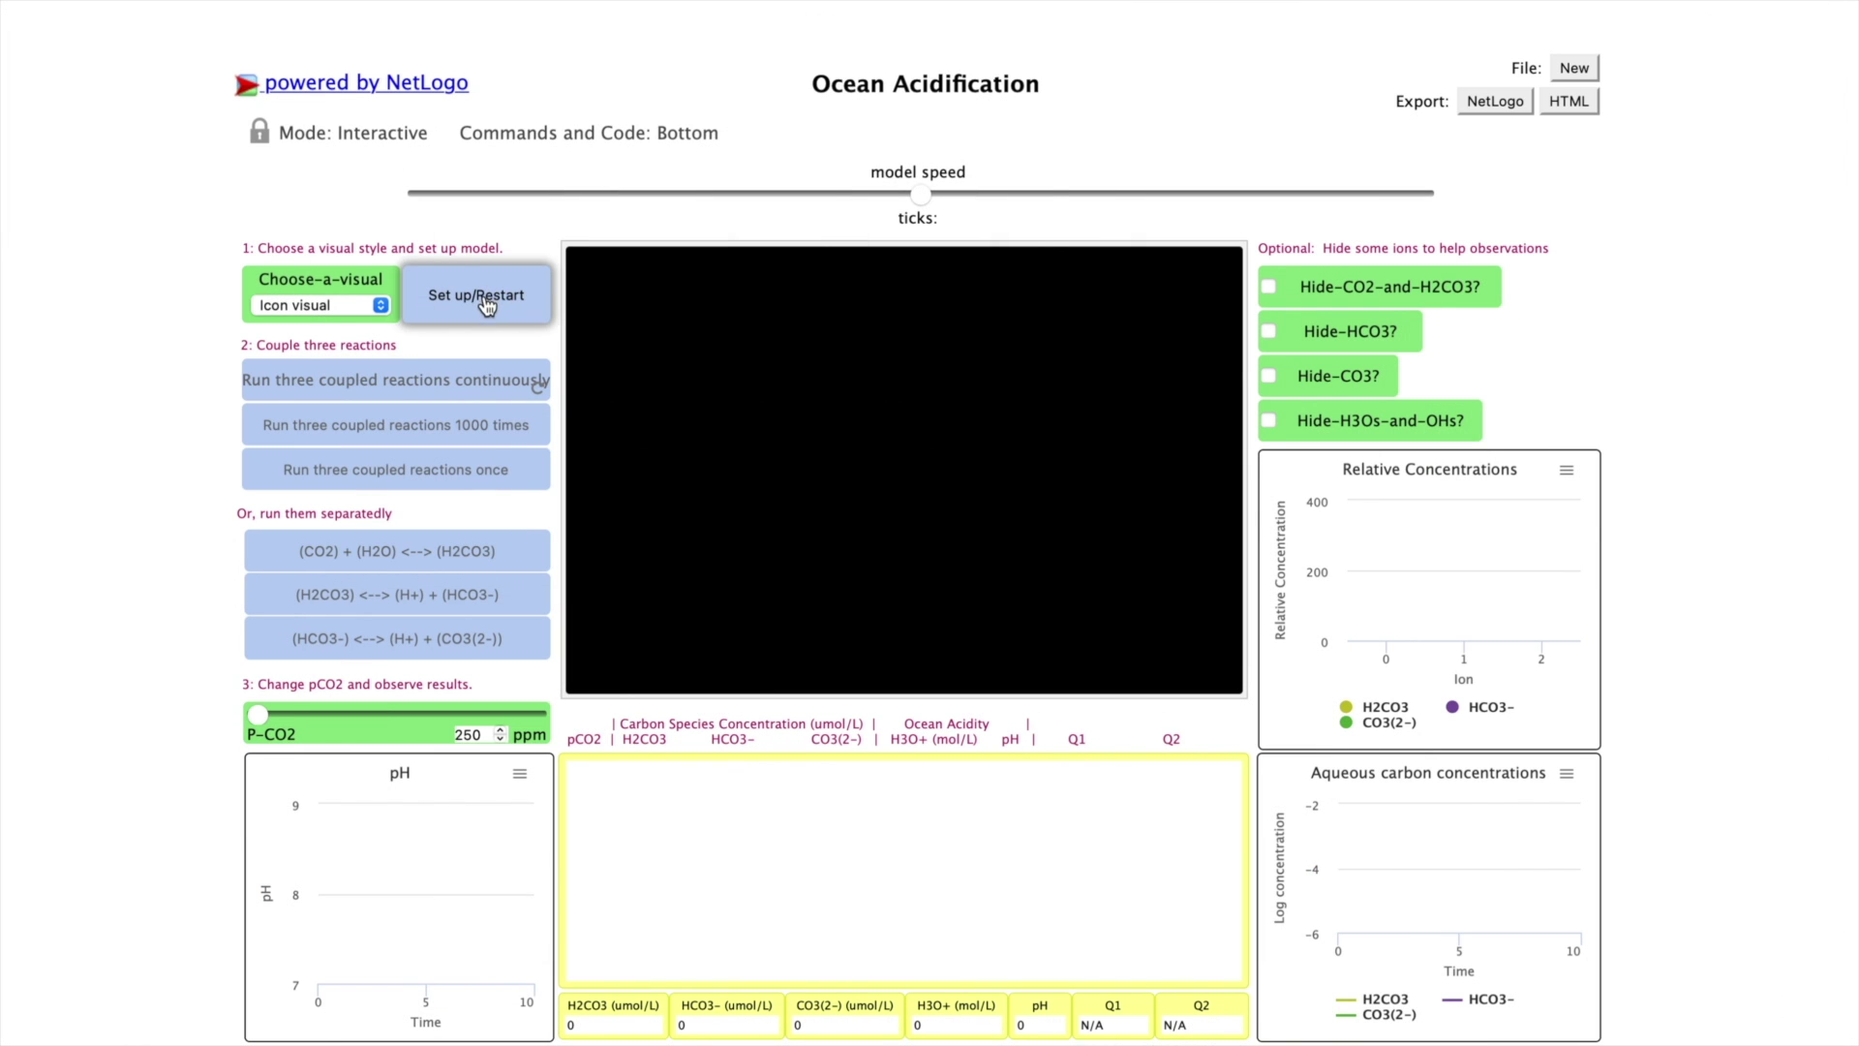
Set up the model, set P-CO2 to 300 ppm, and run the coupled reactions continuously until the values level off.
click(488, 306)
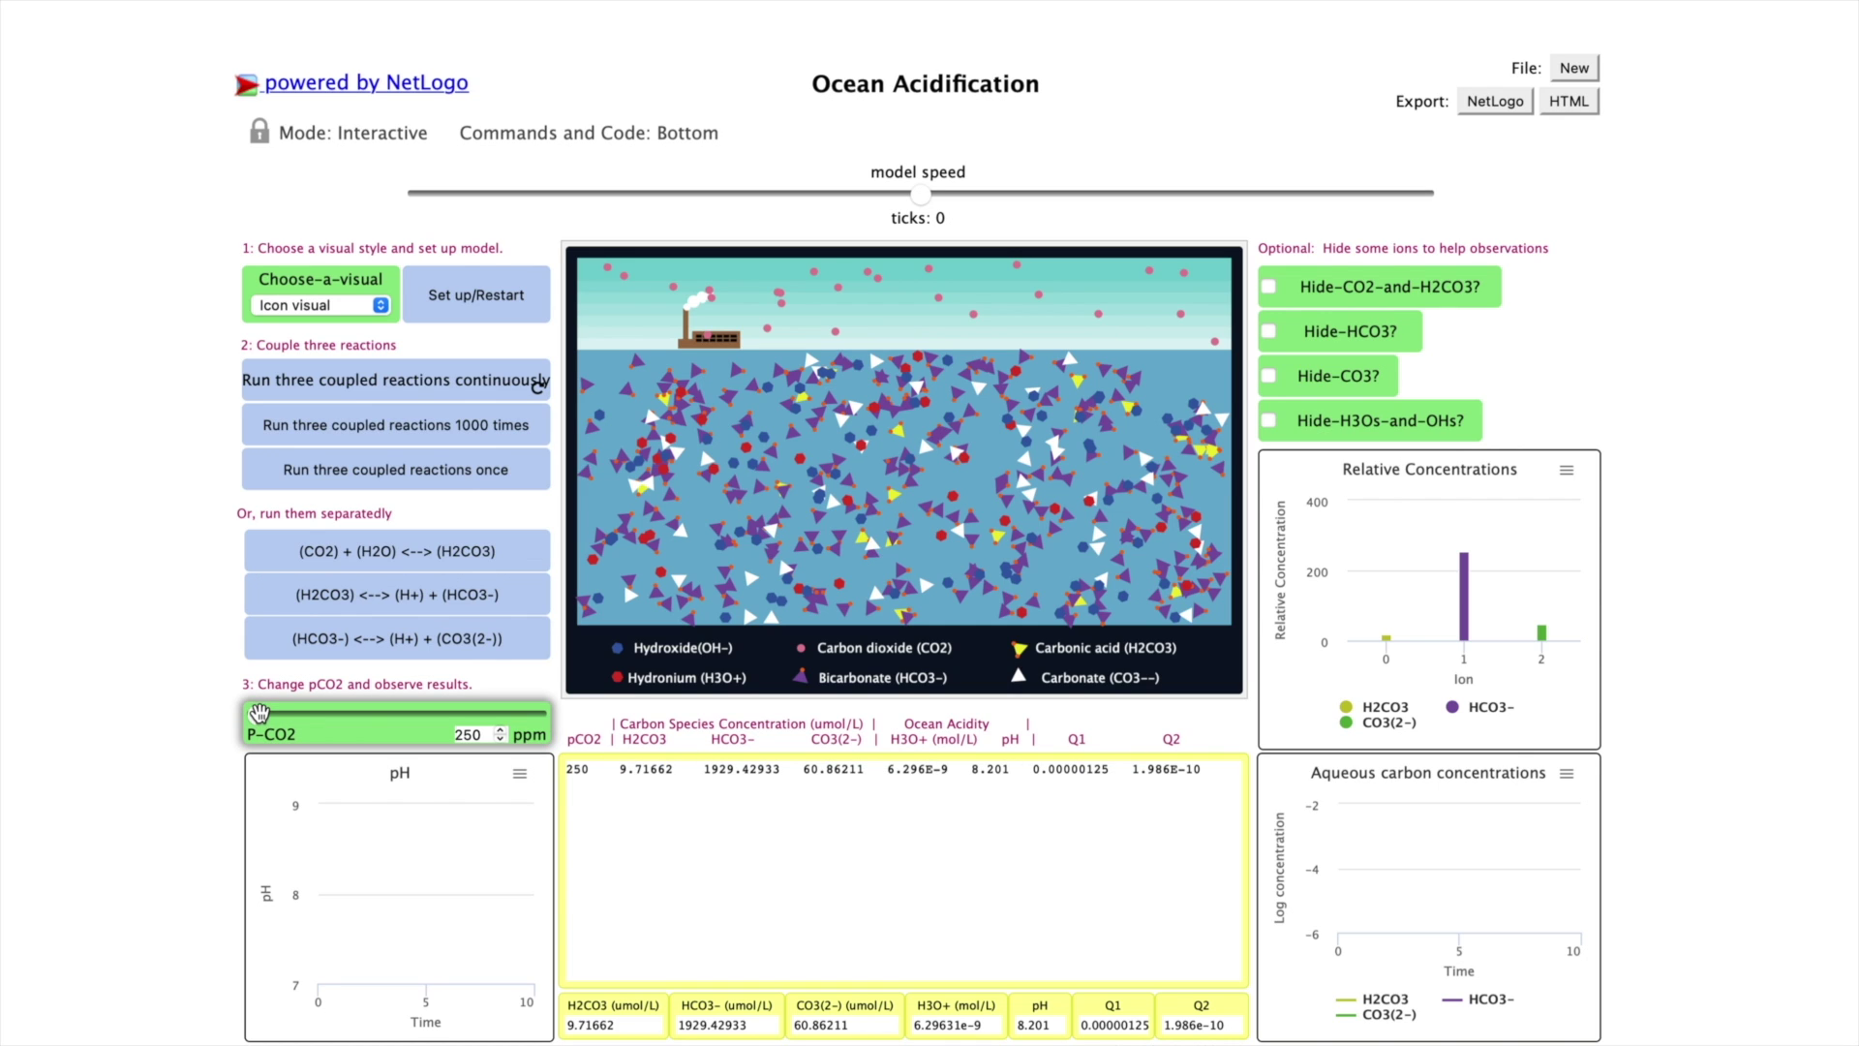
drag(256, 714, 280, 715)
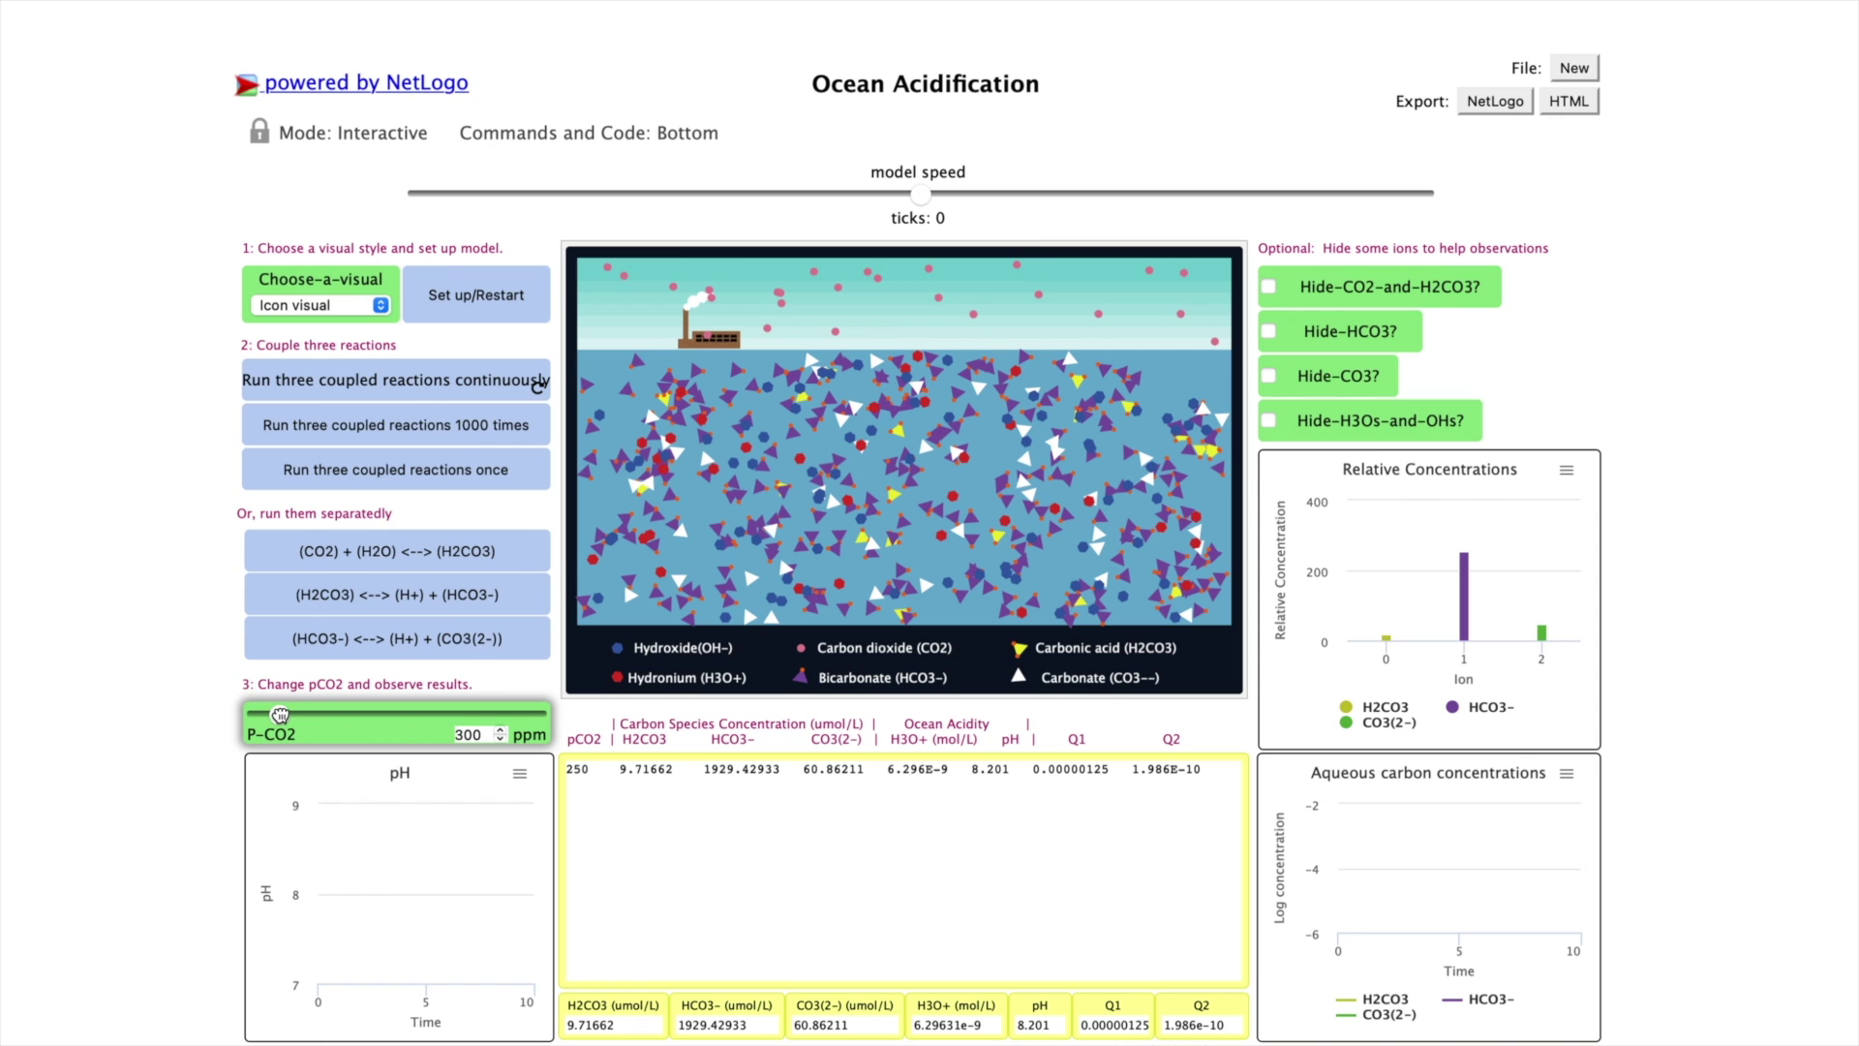
click(388, 391)
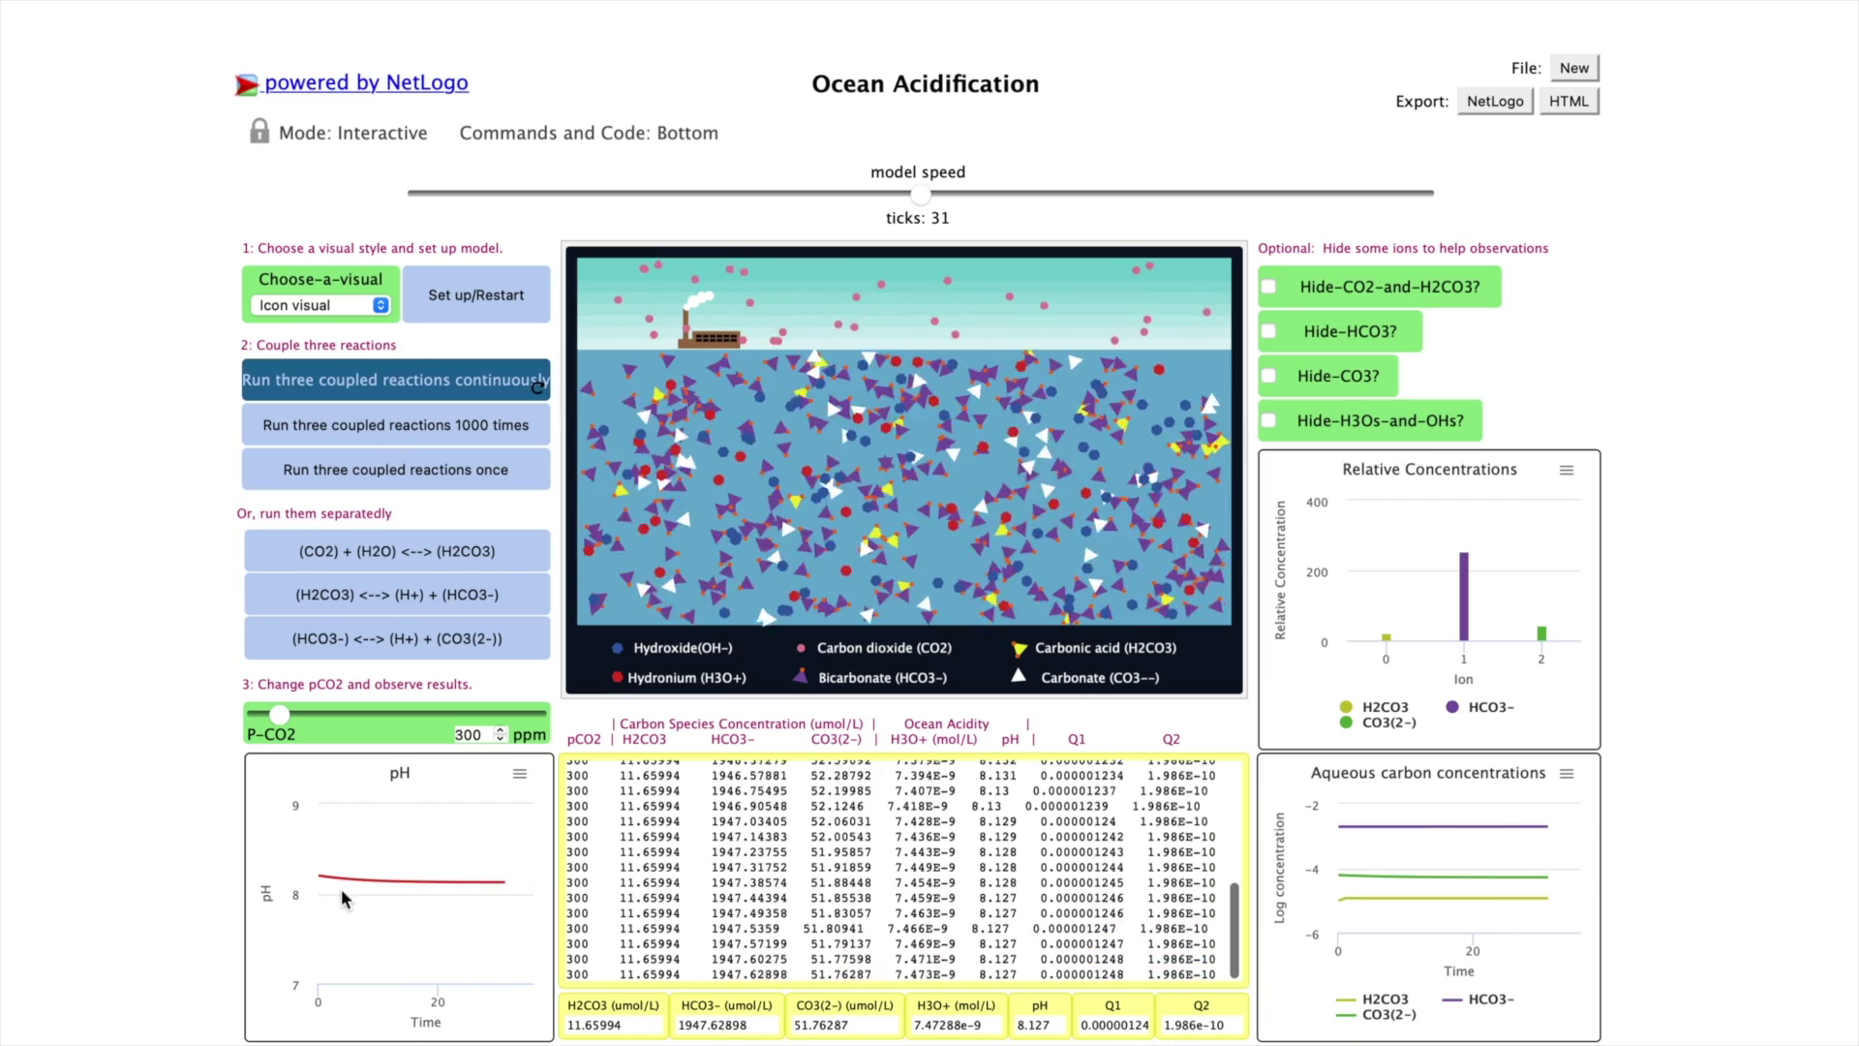
mouse_move(488, 885)
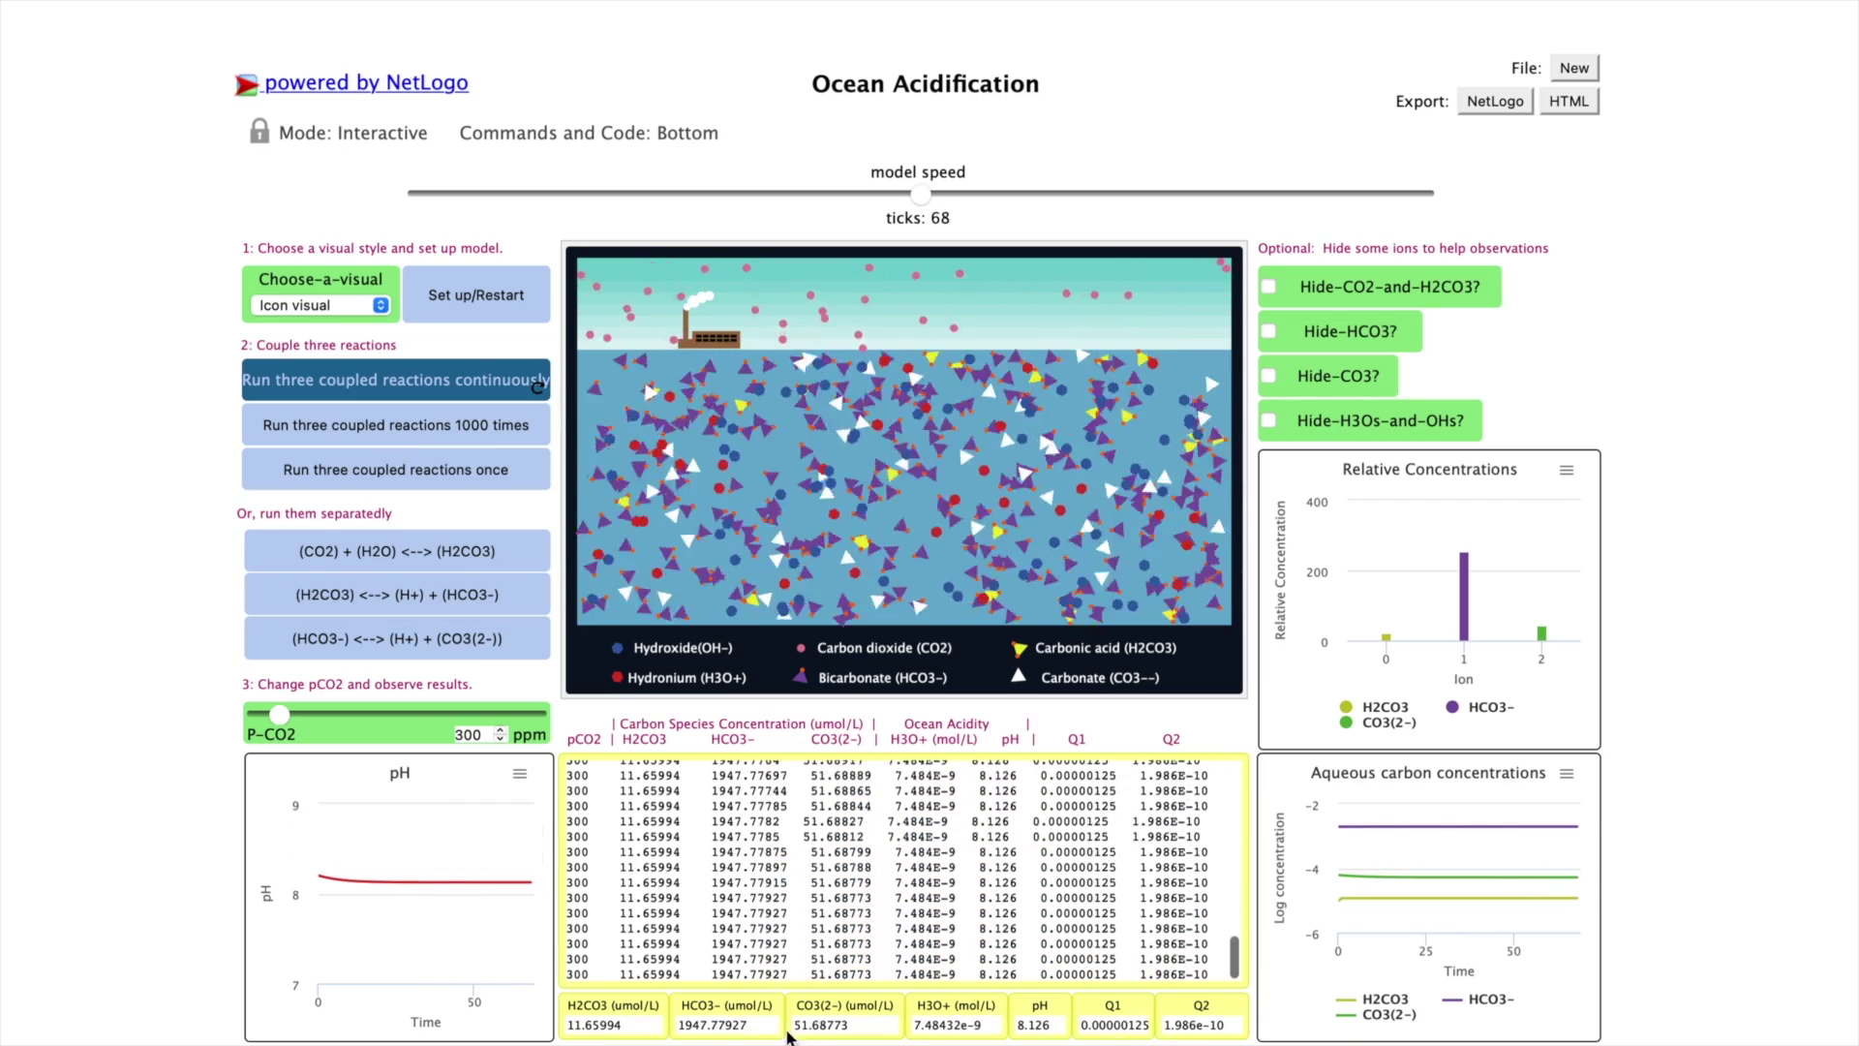
scroll(823, 929, down, 3)
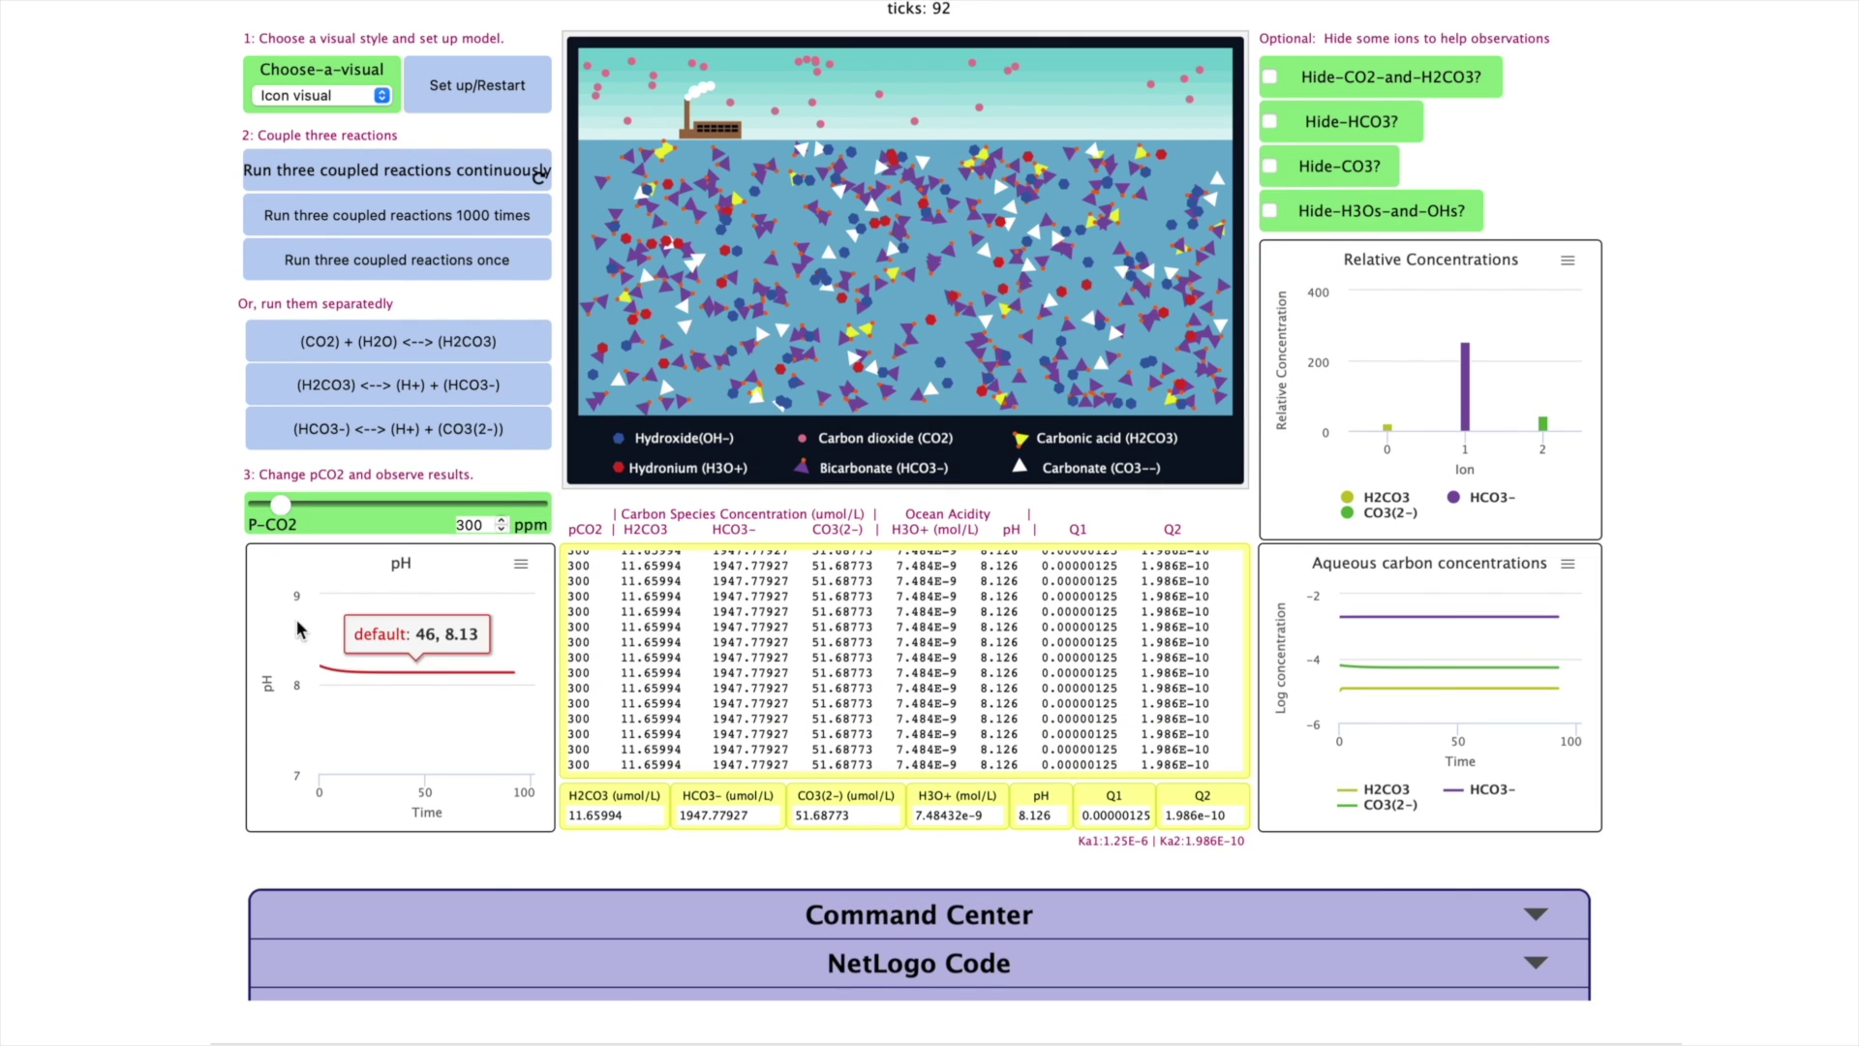
Set P-CO2 to 350 ppm, run the coupled reactions continuously until the values level off, and stop the run.
drag(280, 504, 302, 505)
click(436, 178)
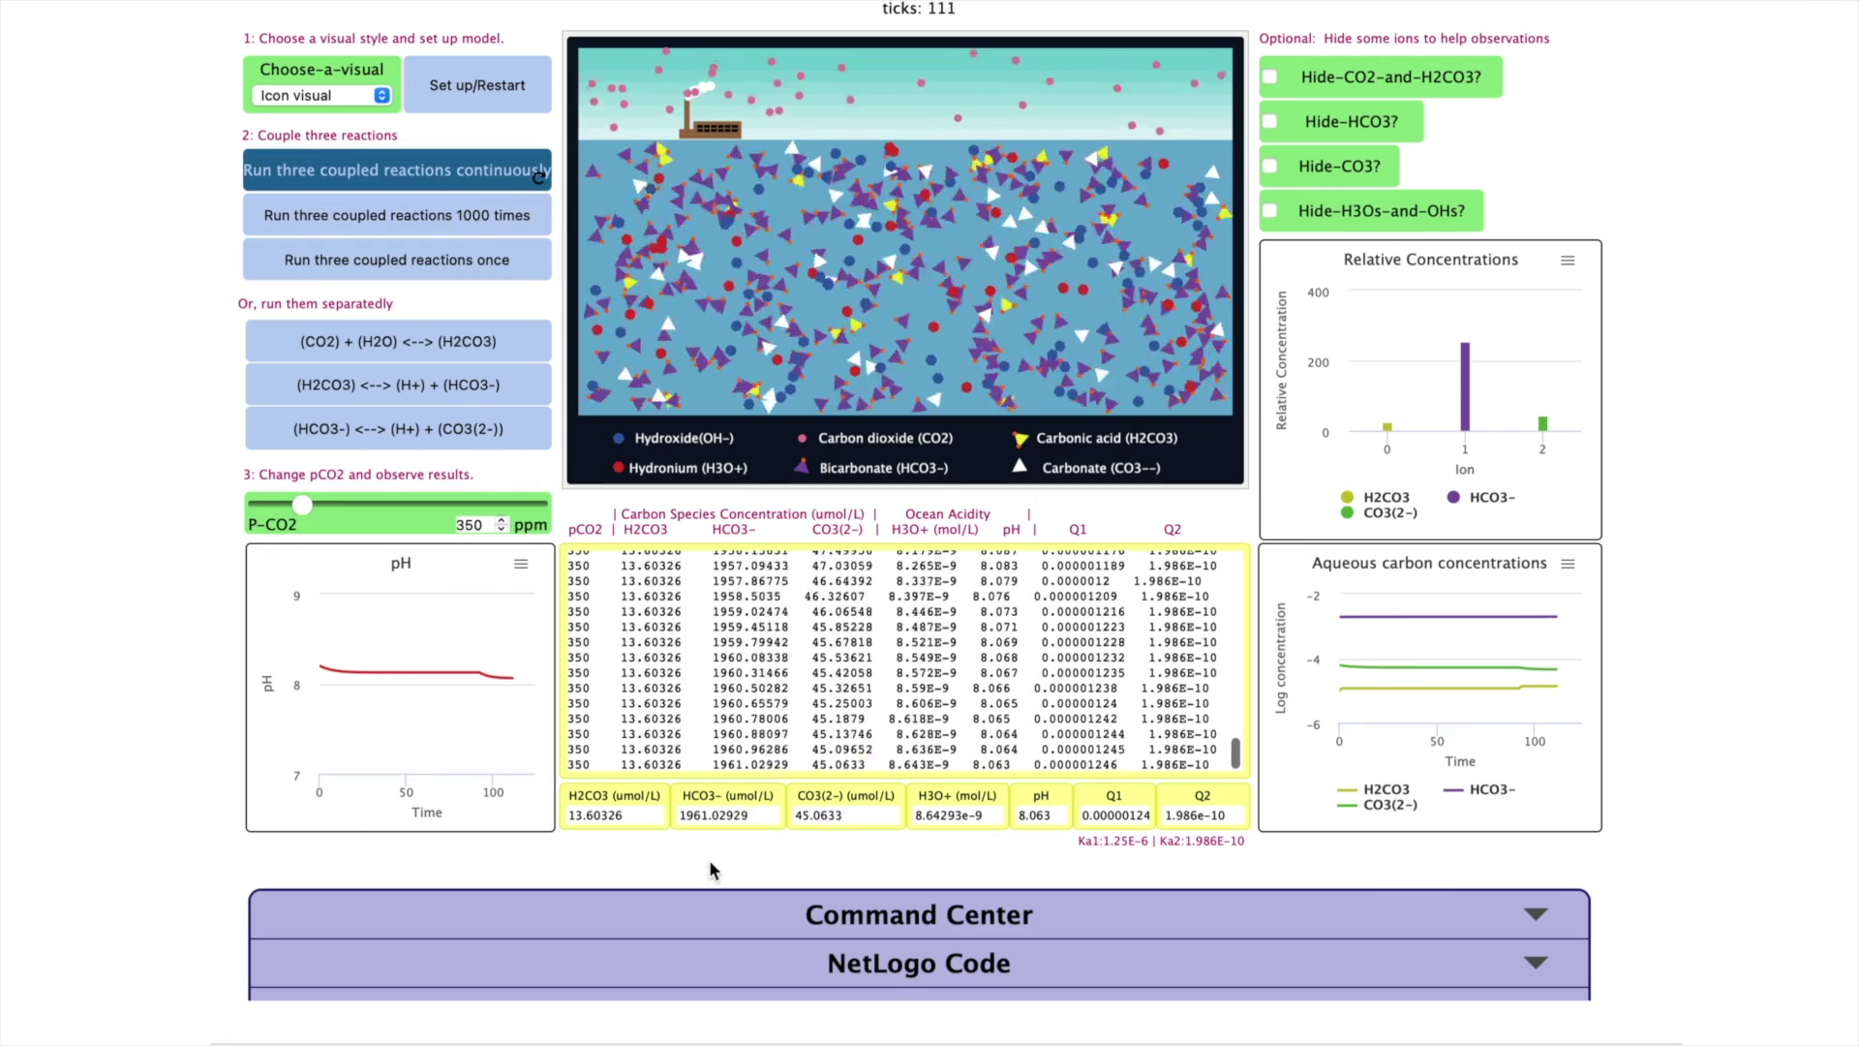
click(467, 180)
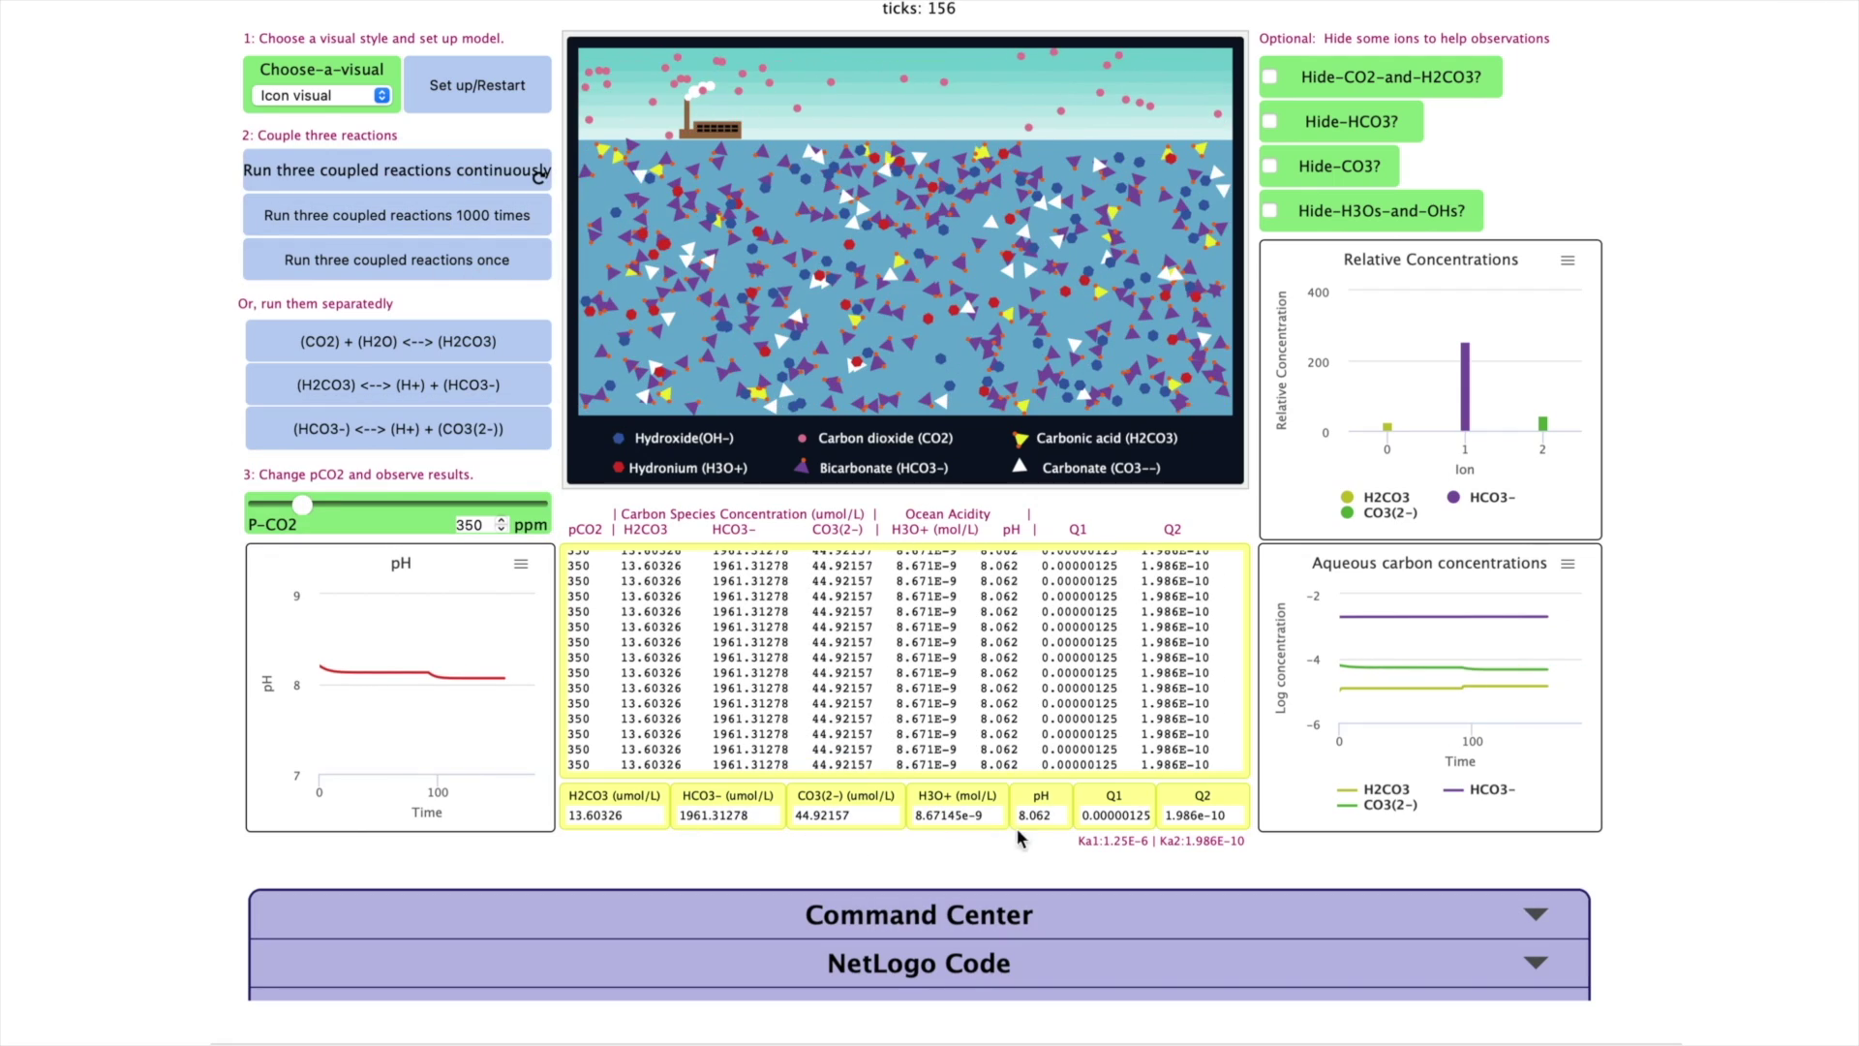
Set P-CO2 to 400 ppm, run the coupled reactions continuously to a steady pH, and stop the run.
drag(302, 505, 323, 508)
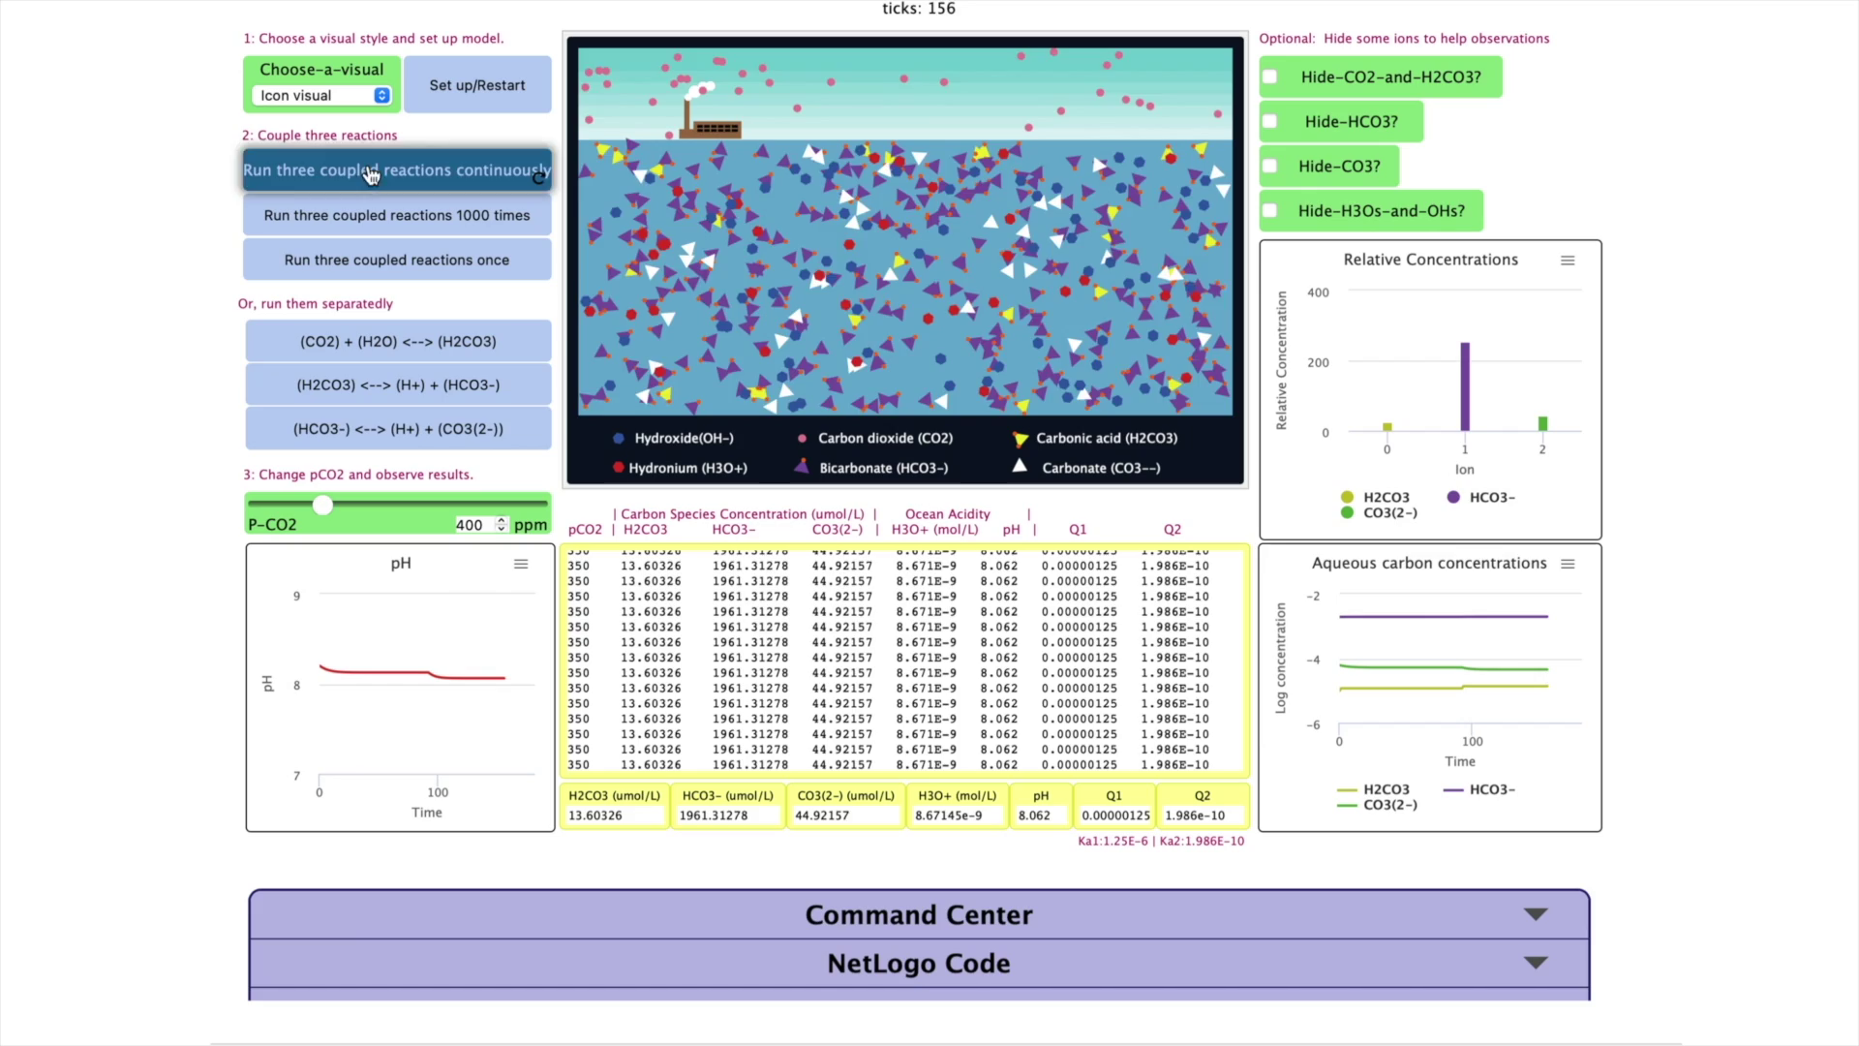
click(446, 174)
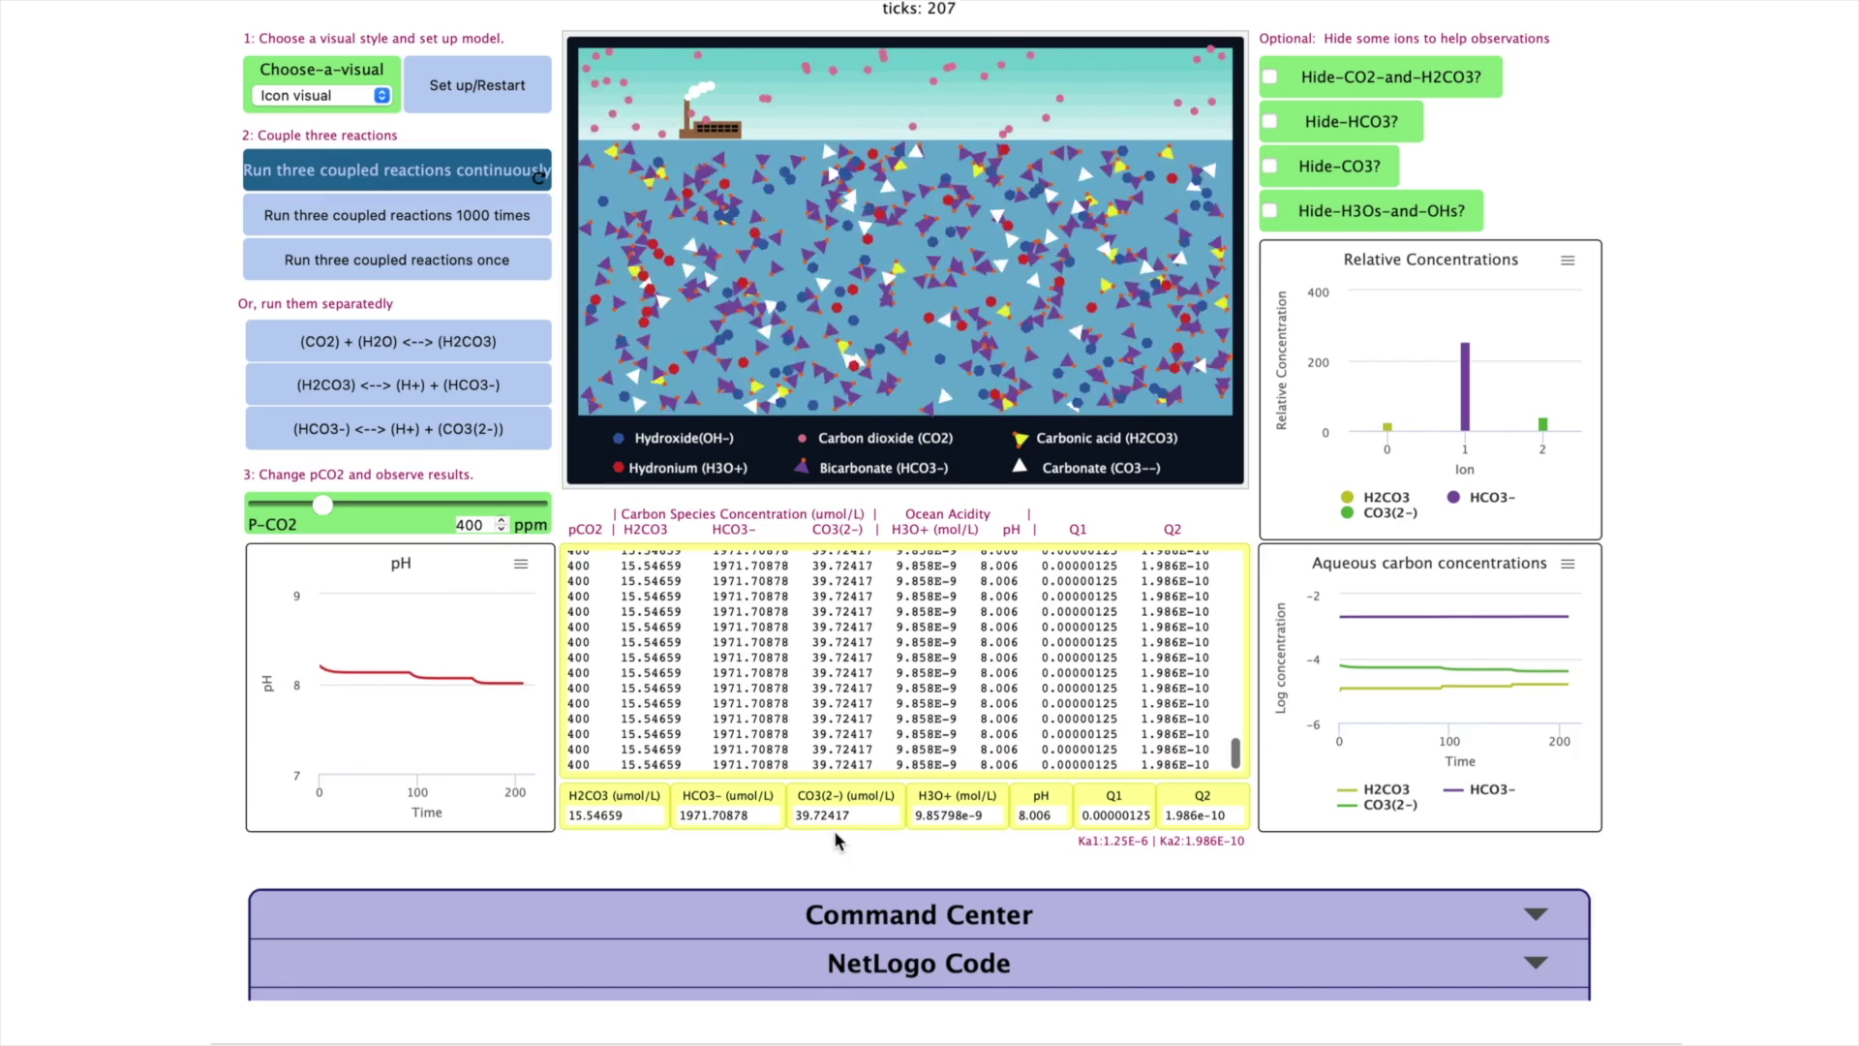
click(455, 172)
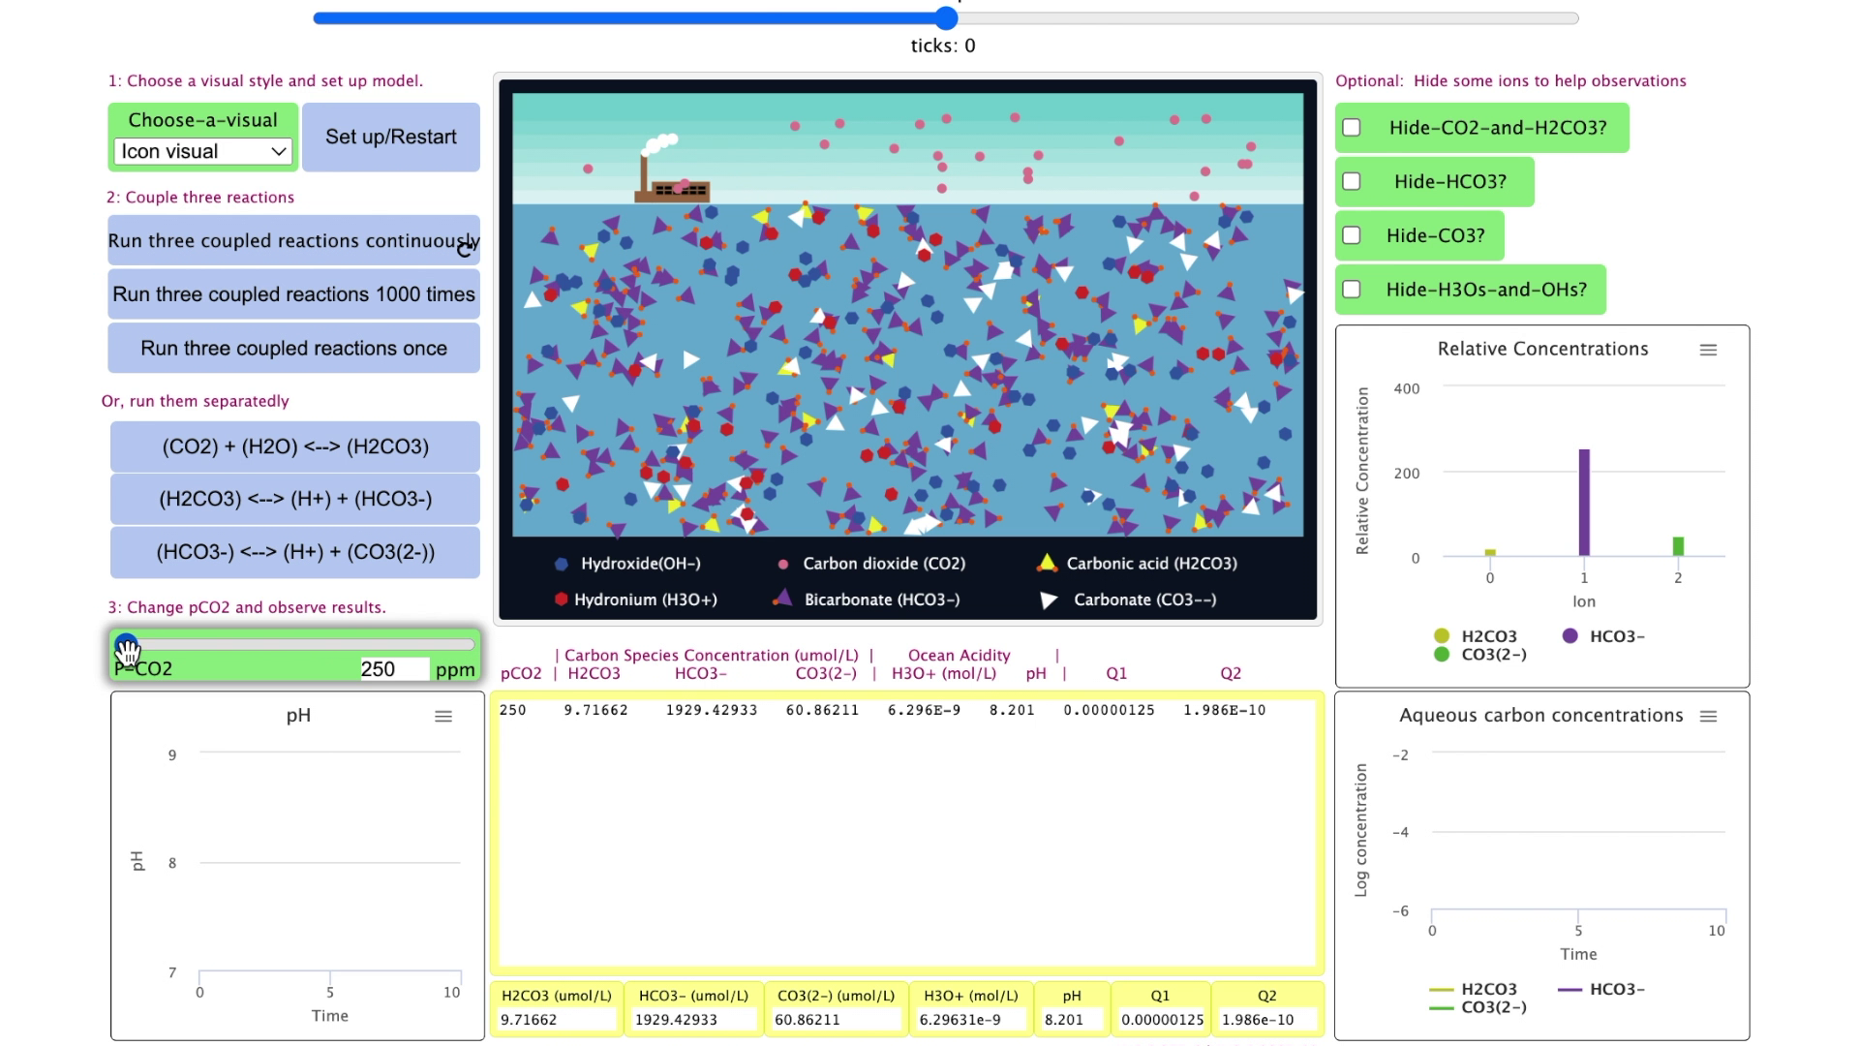
Set P-CO2 to 300 ppm, run only the CO2 and H2O reaction once, and check the pH plot.
drag(126, 645, 153, 648)
click(295, 498)
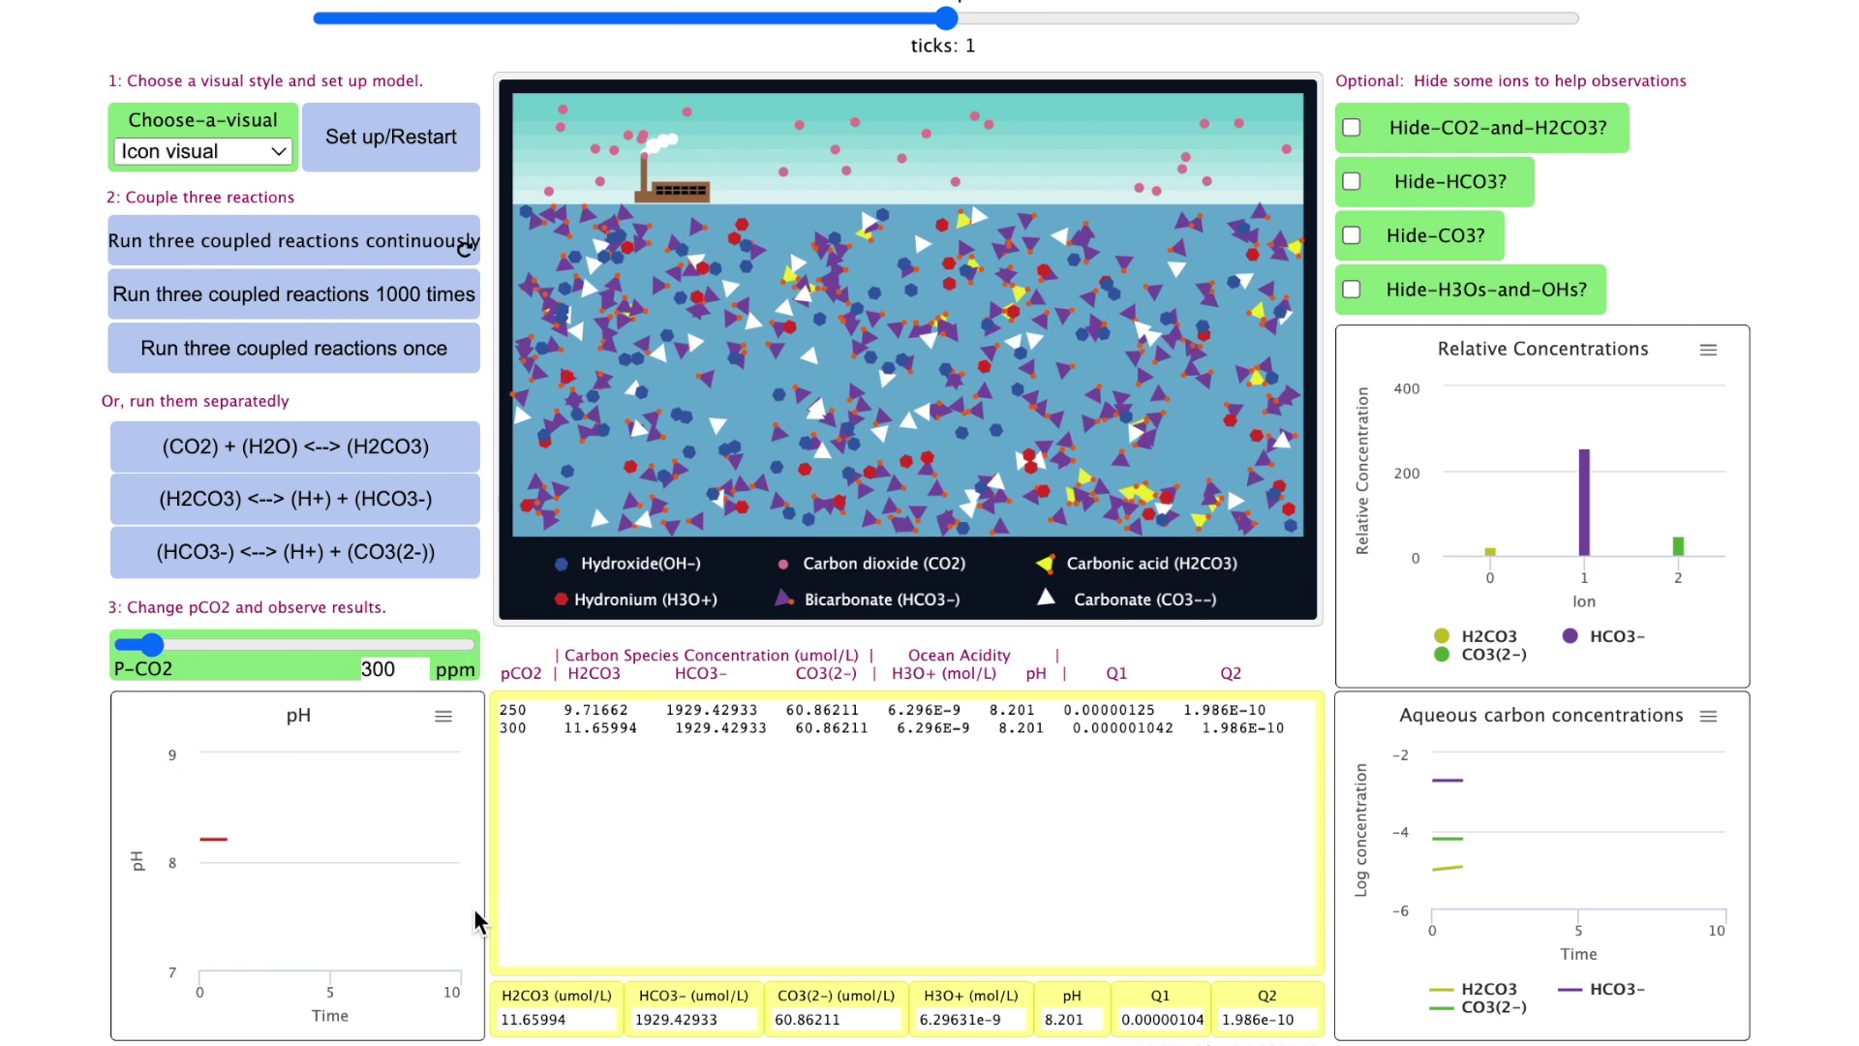
mouse_move(225, 868)
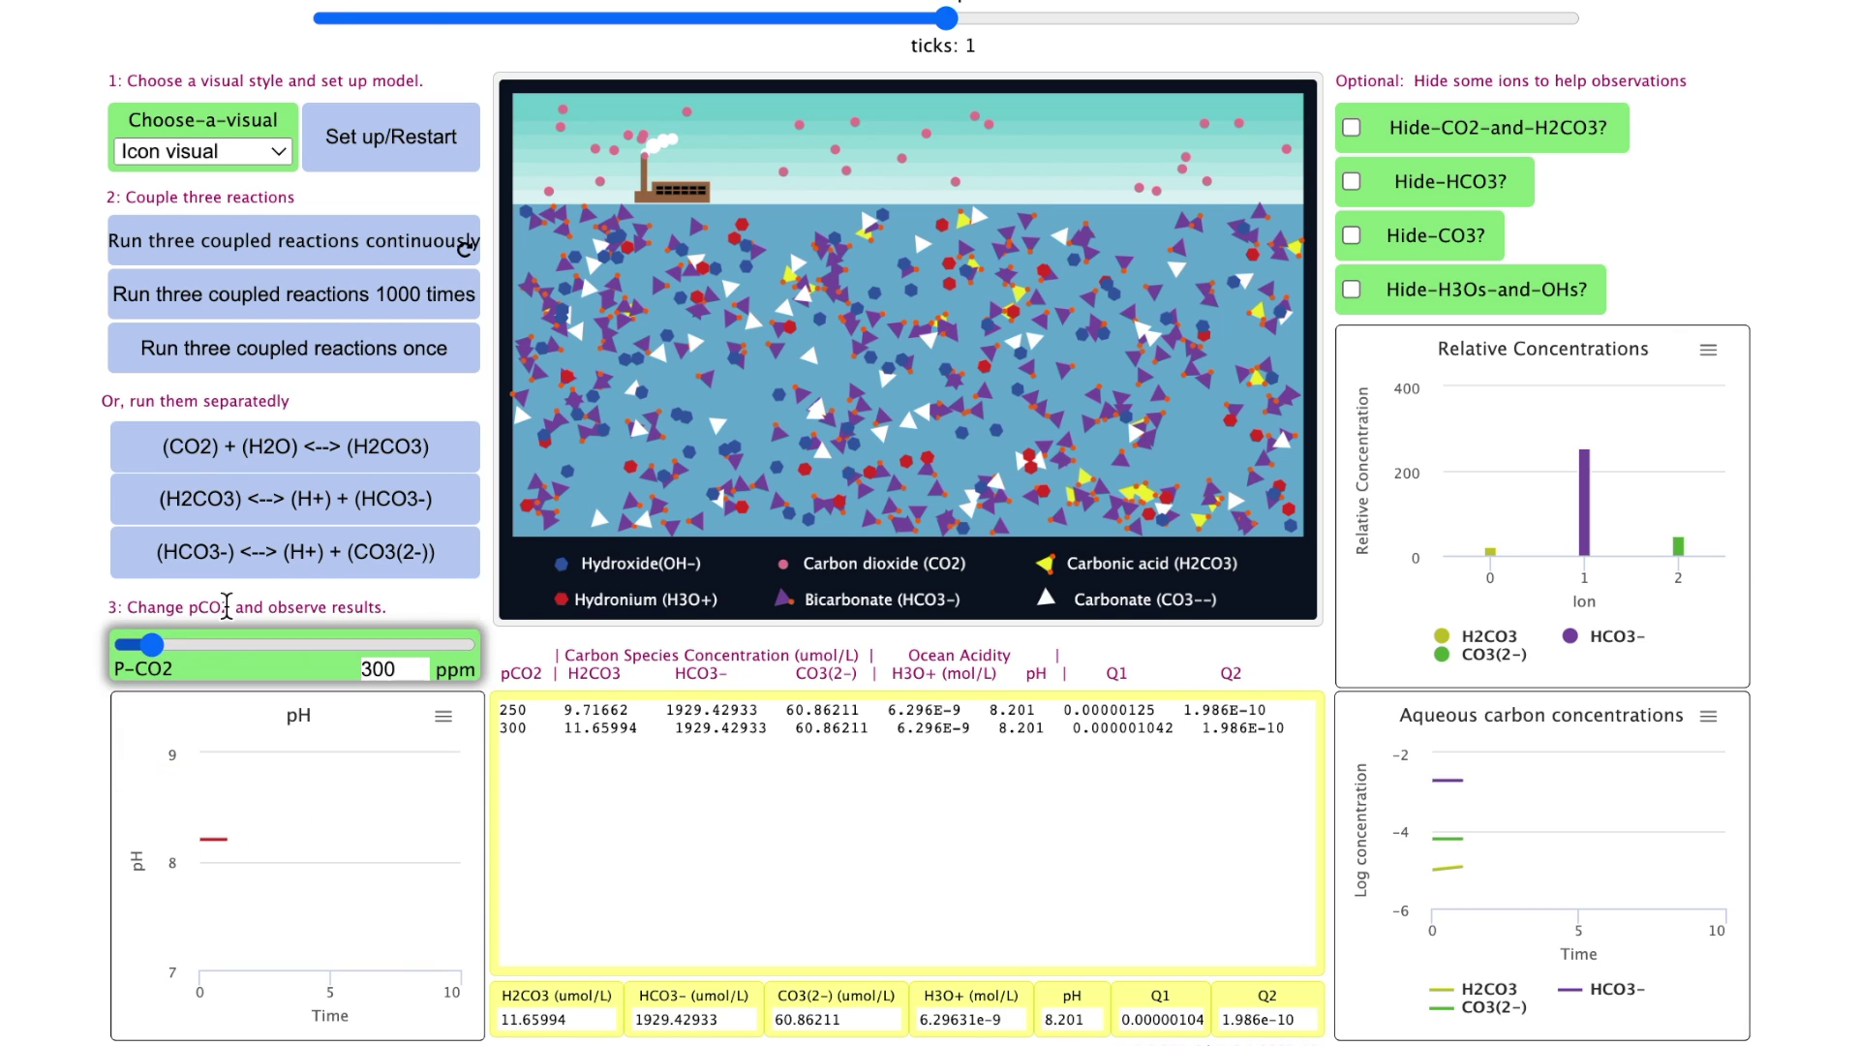
Set P-CO2 to 350 ppm, run the CO2 and H2O reaction three times, and raise P-CO2 to 430 ppm.
drag(170, 643, 178, 646)
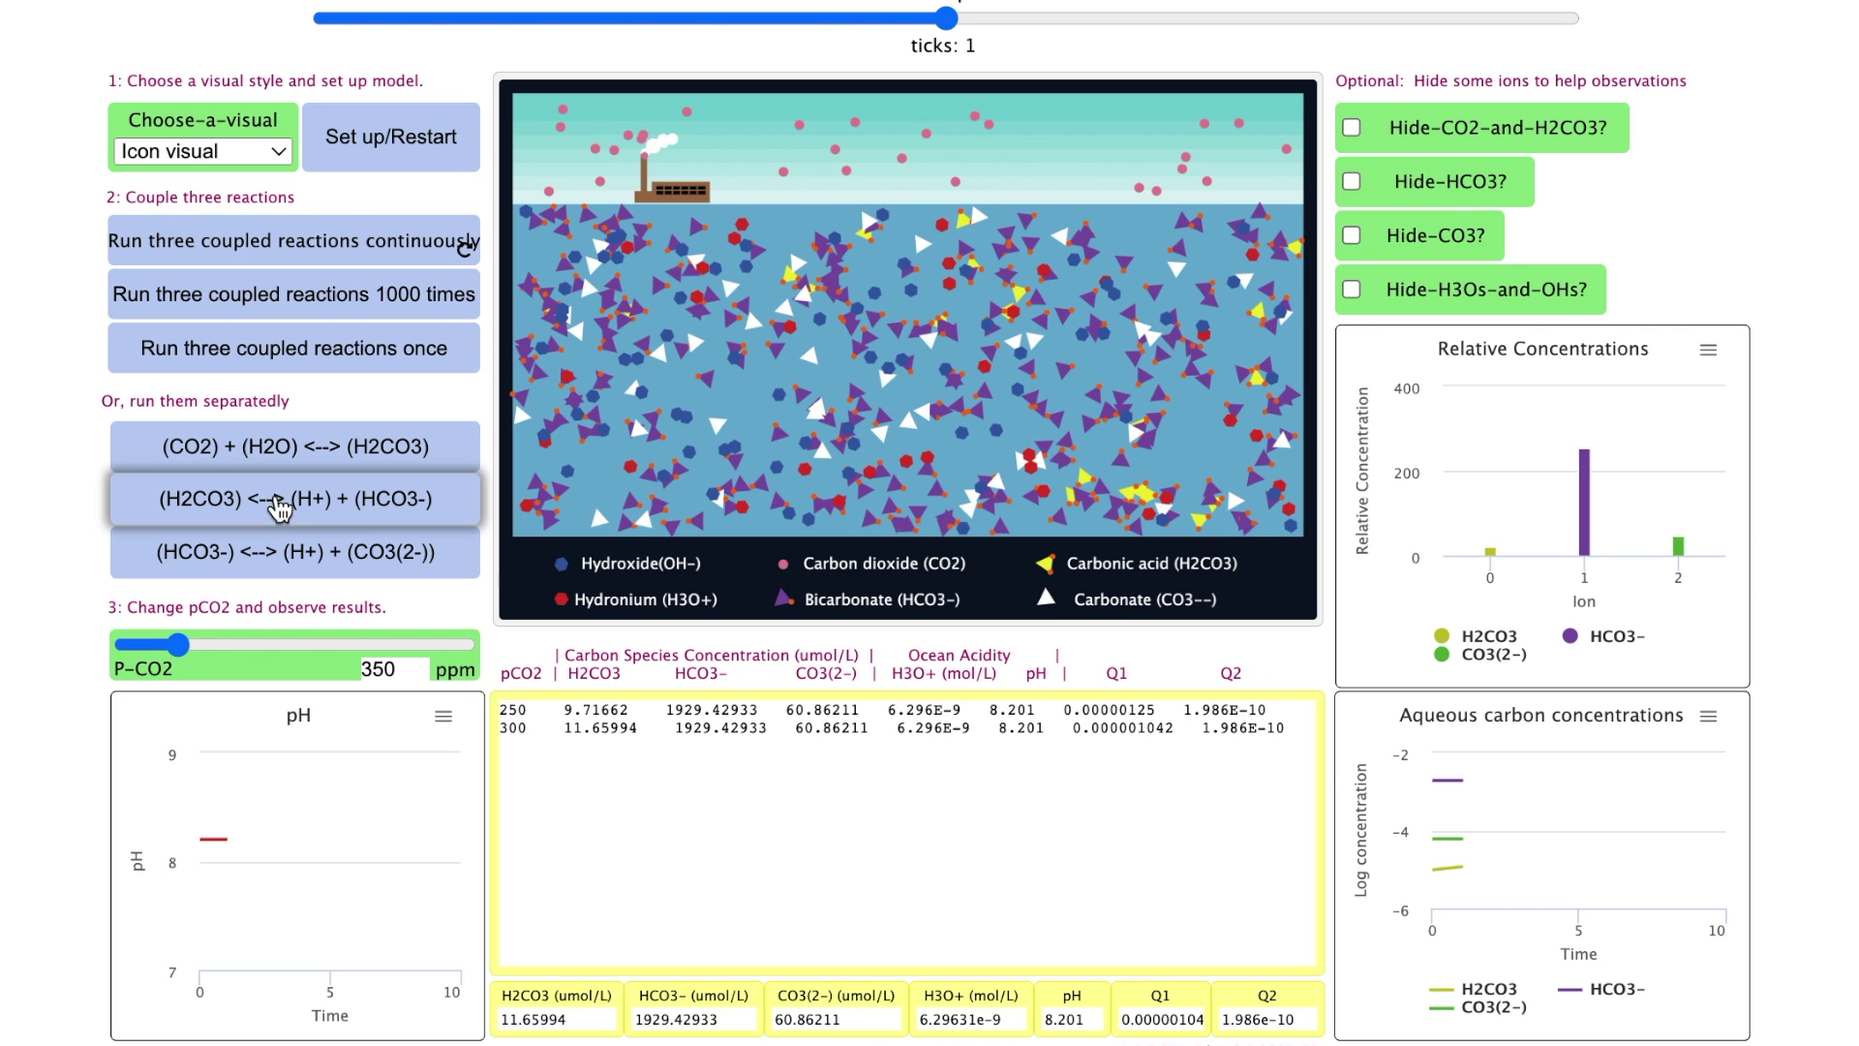
click(276, 461)
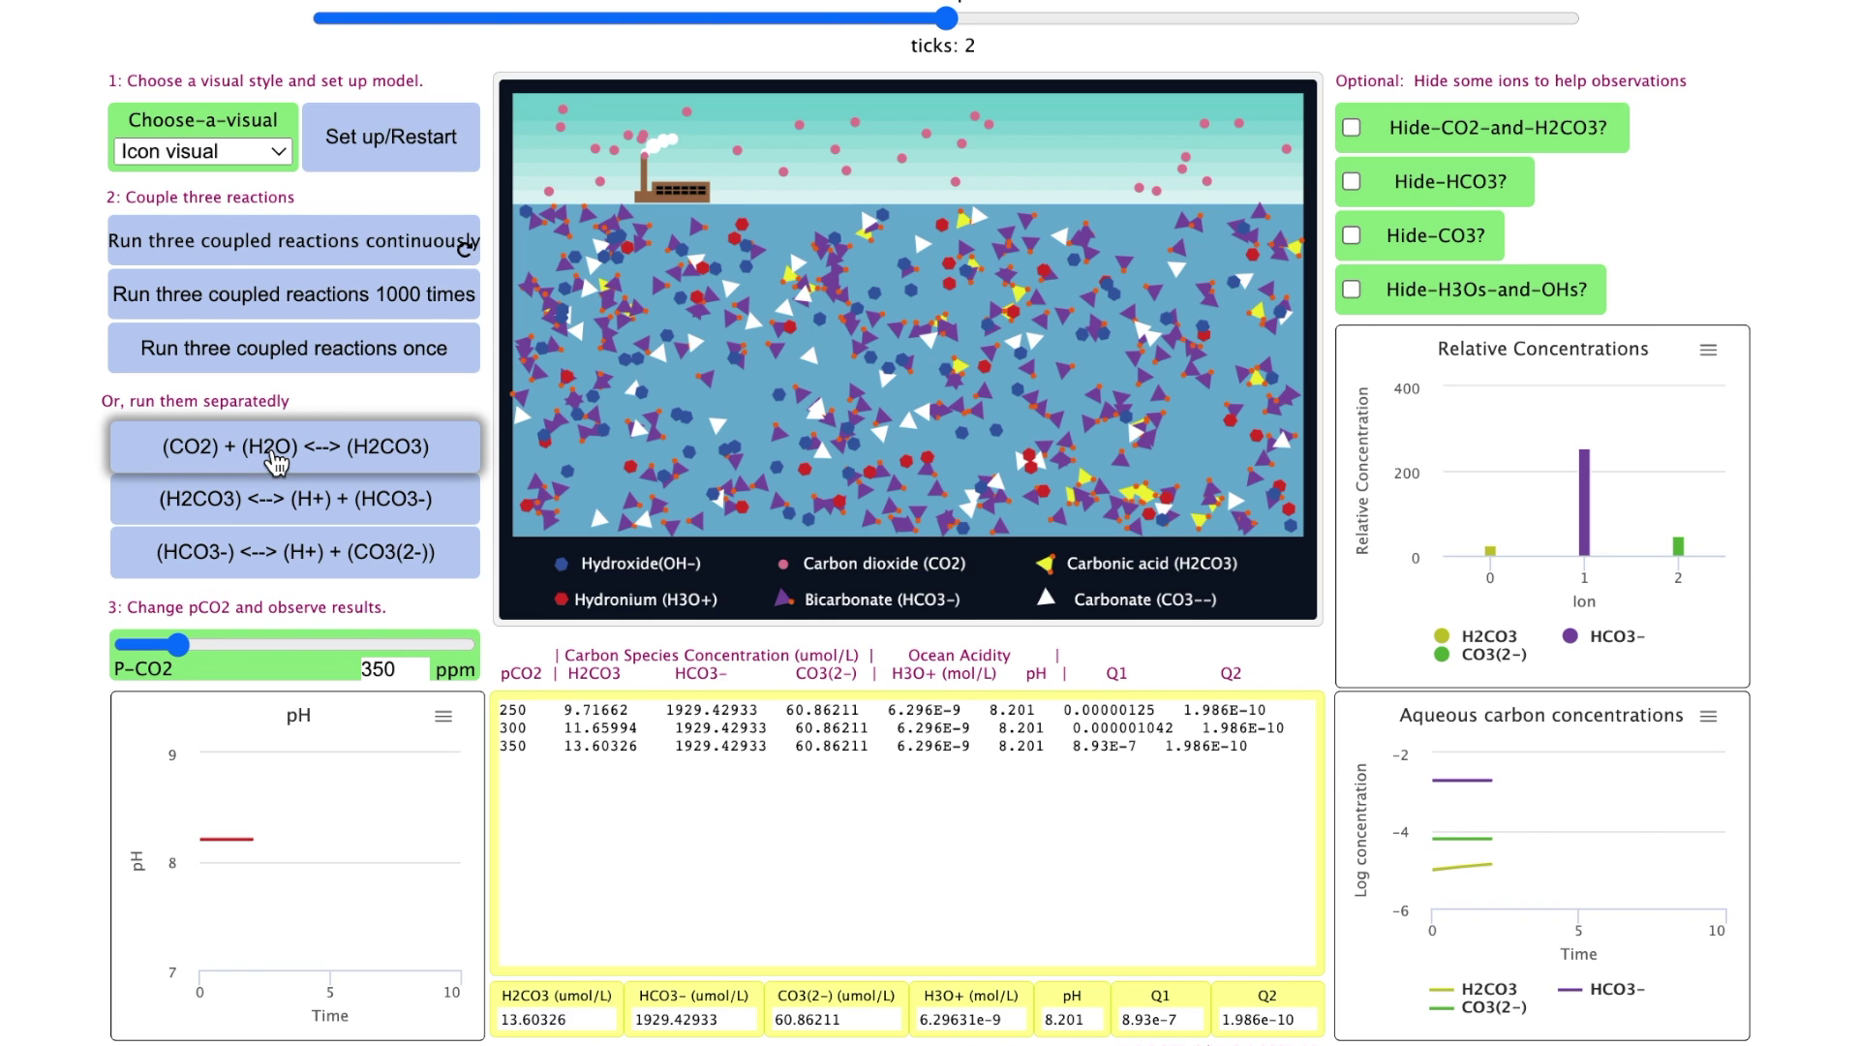
click(276, 461)
click(276, 461)
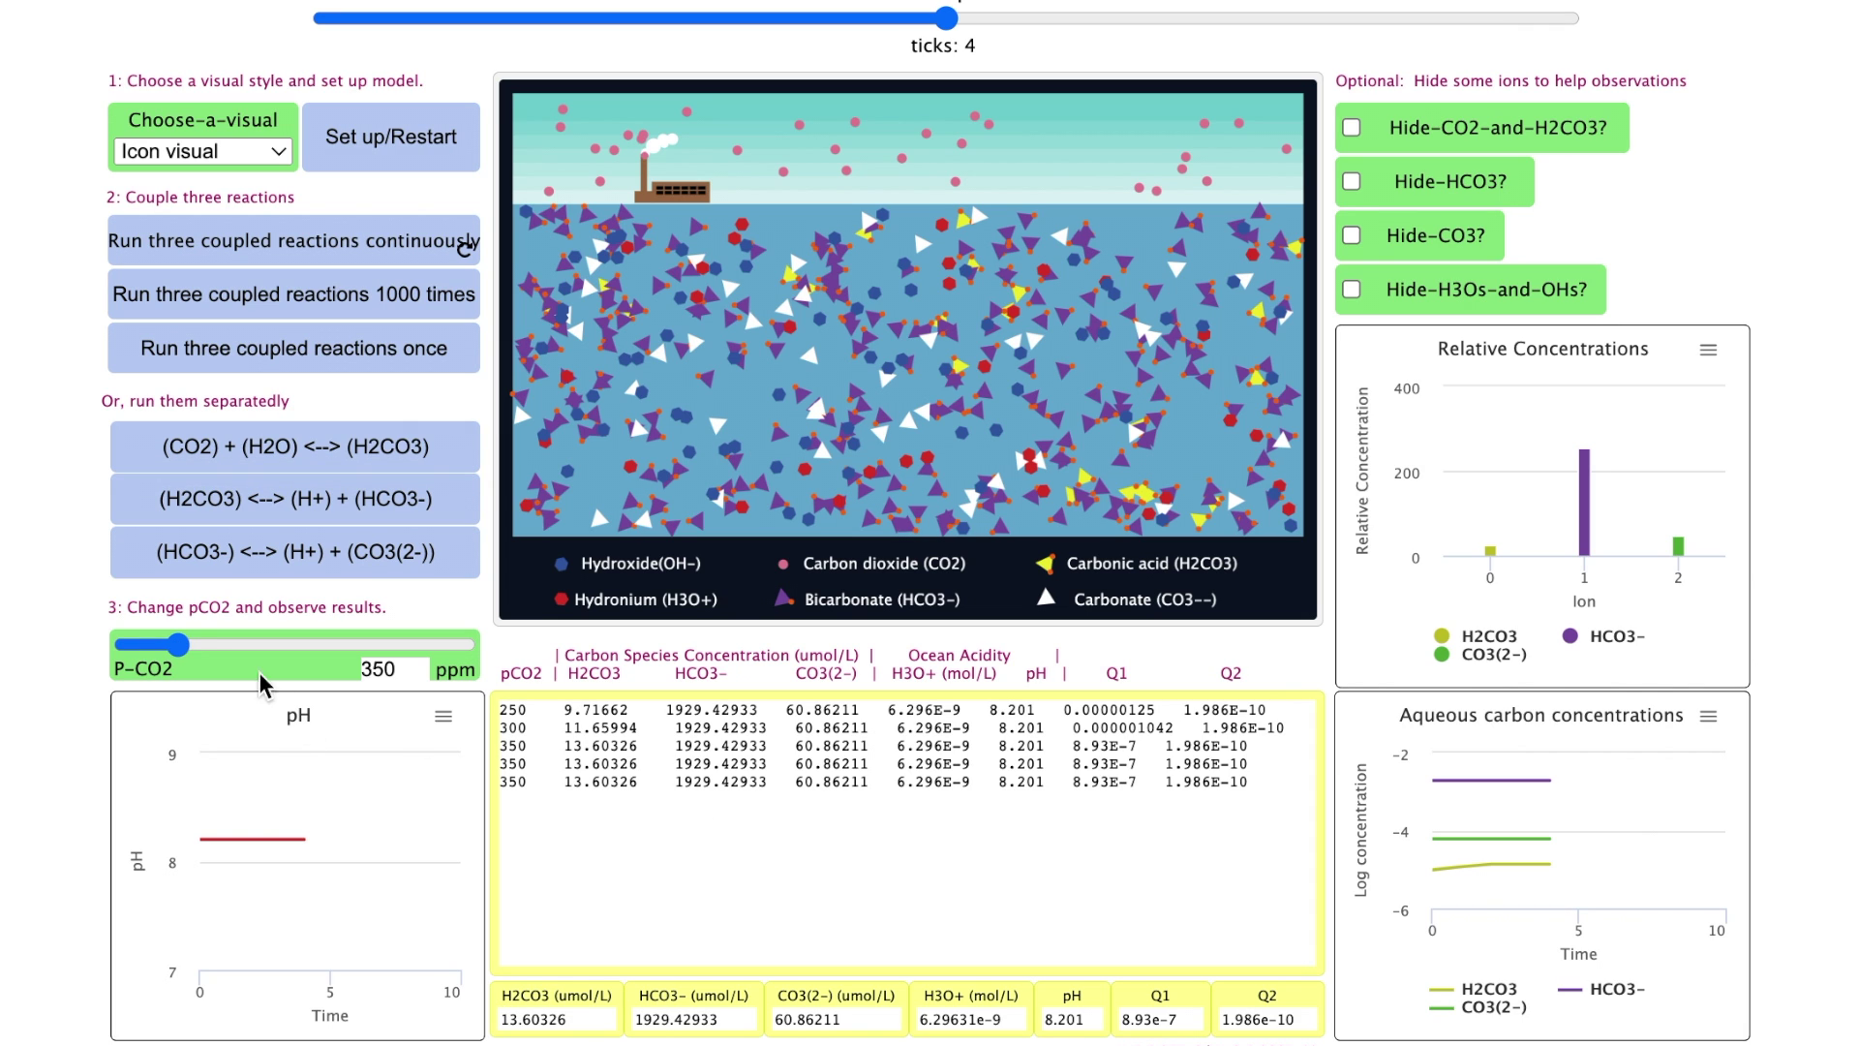
drag(177, 644, 220, 644)
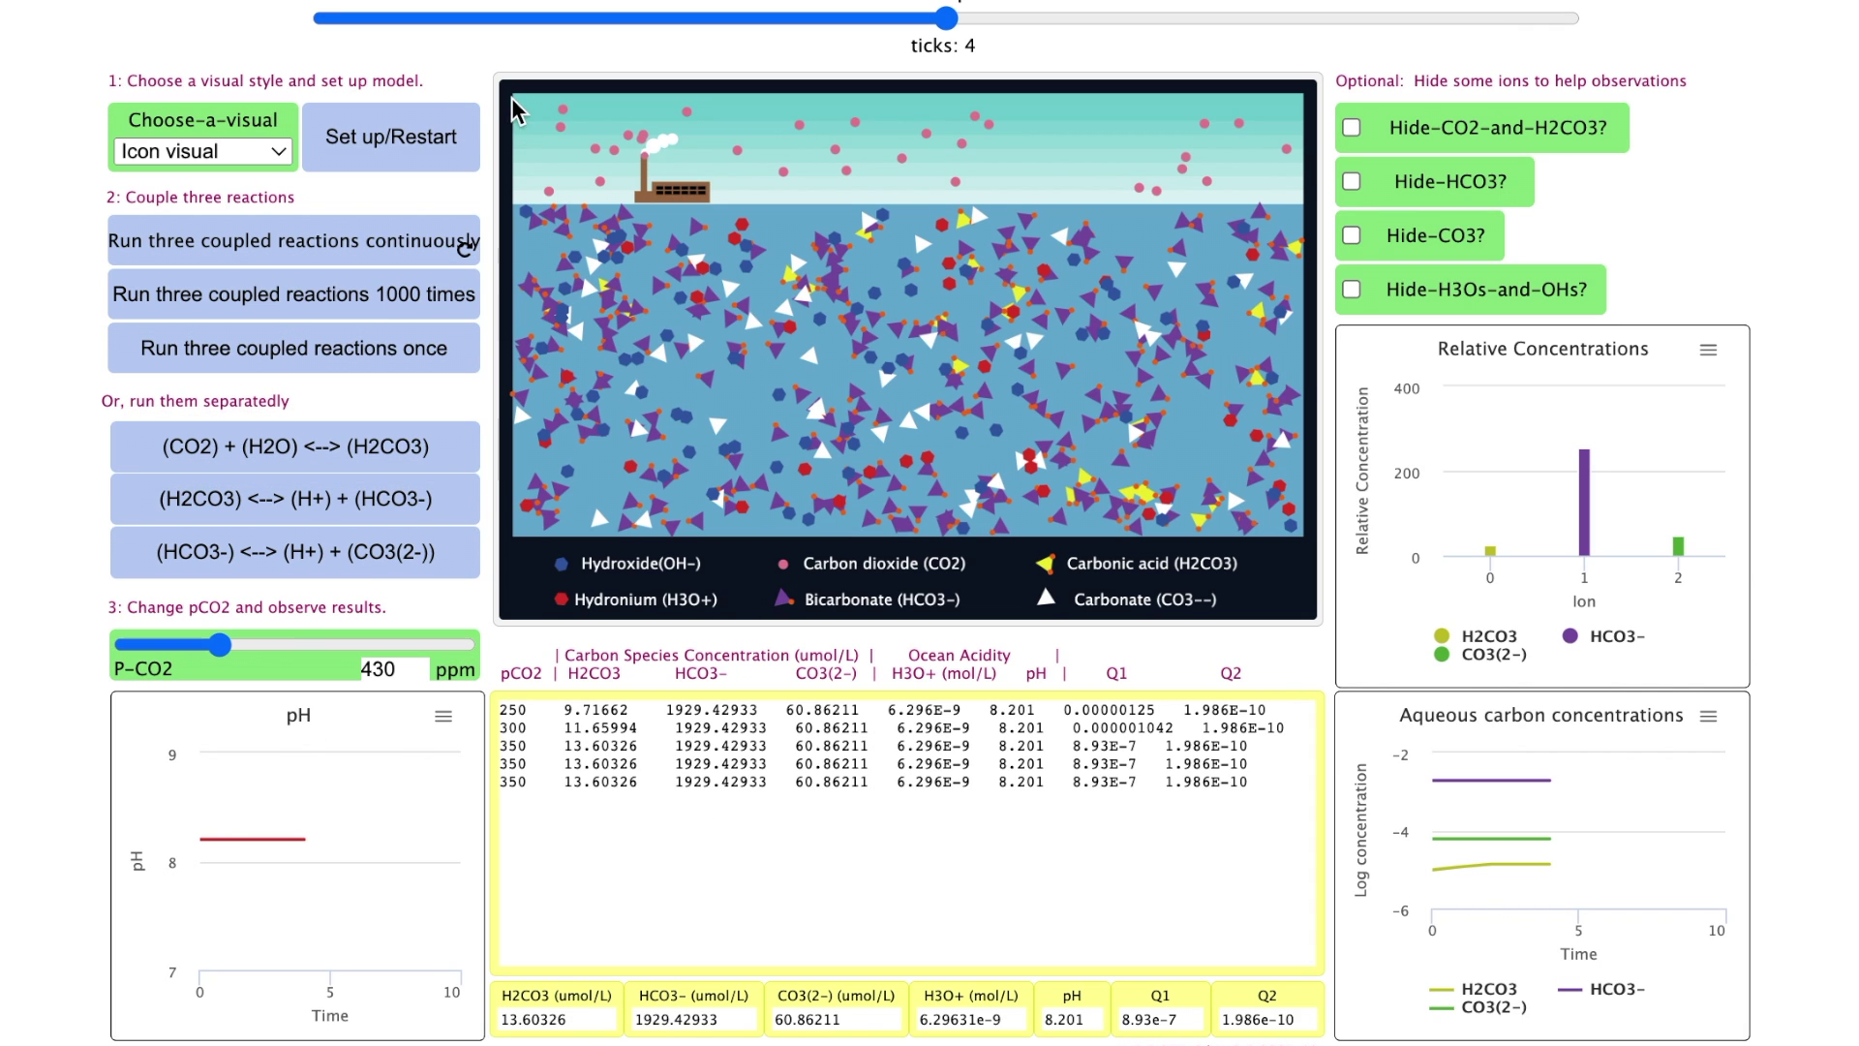
Reset the model, set P-CO2 to 300 ppm, and run only the H2CO3 to H+ and HCO3- reaction three times.
click(412, 145)
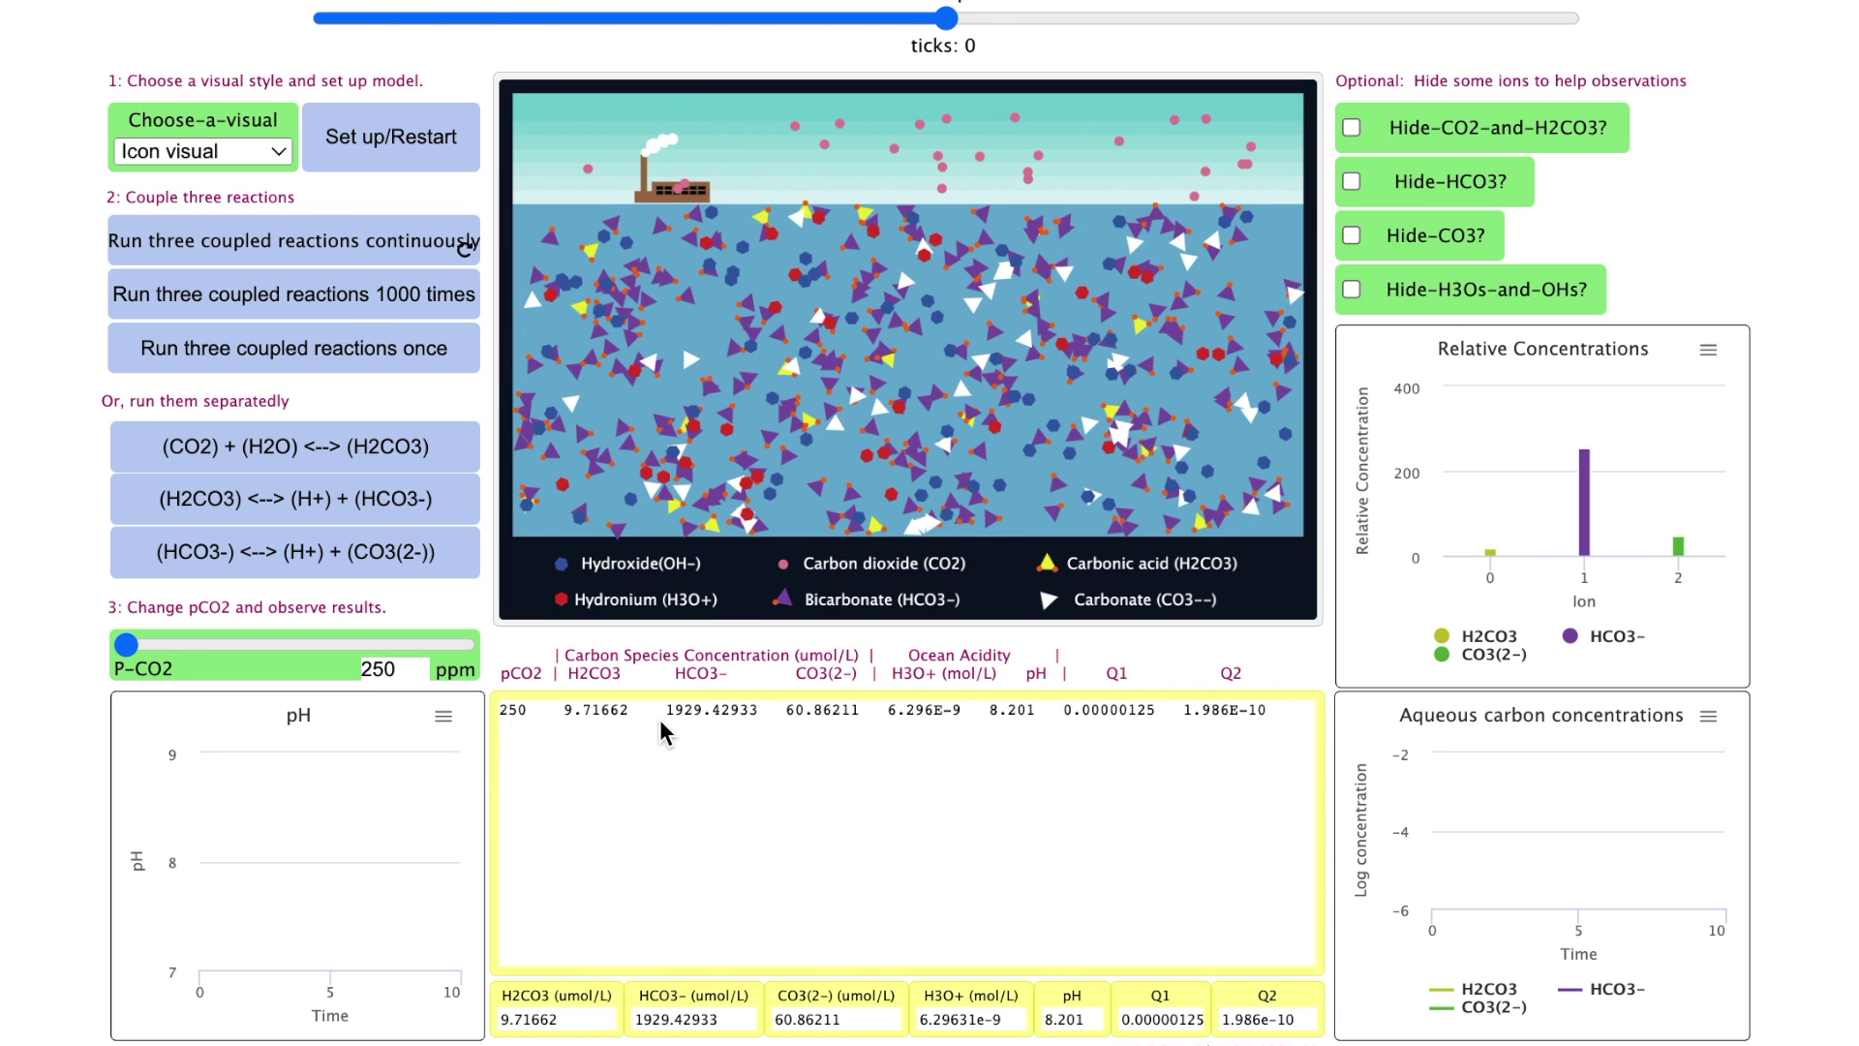
drag(126, 645, 152, 646)
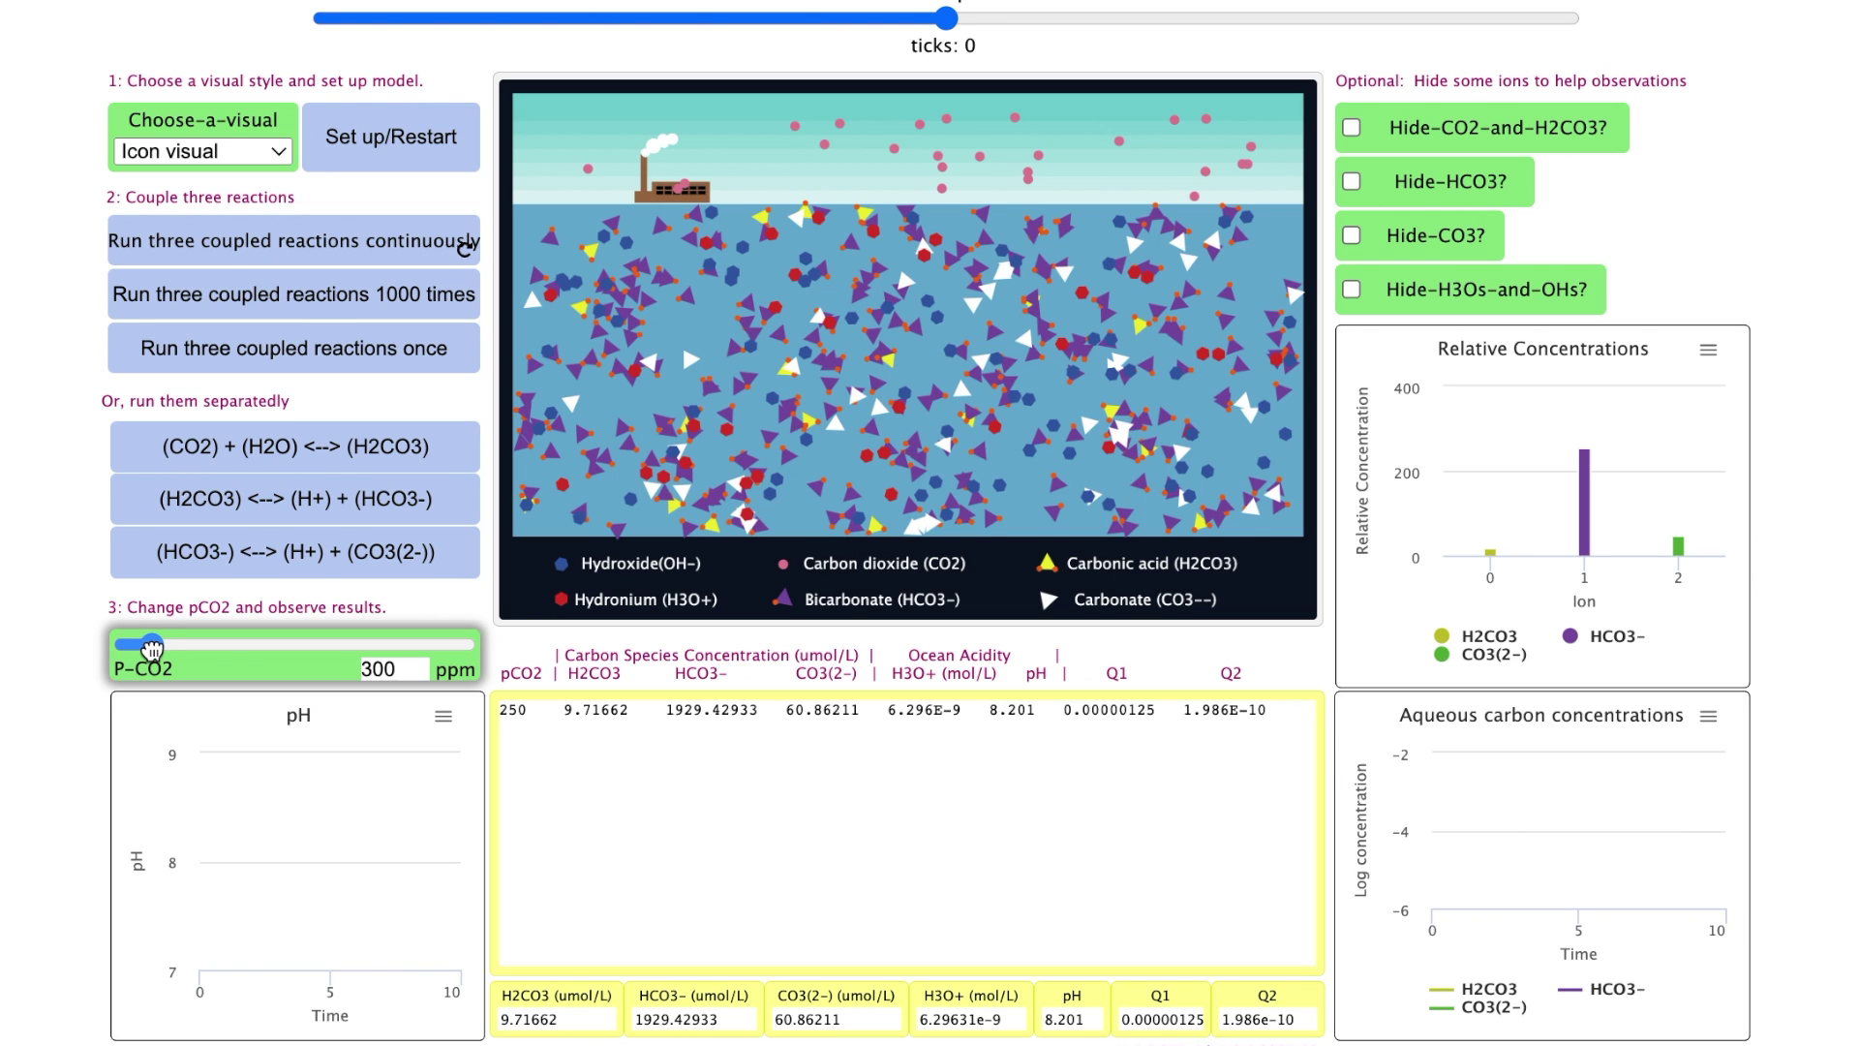
click(228, 523)
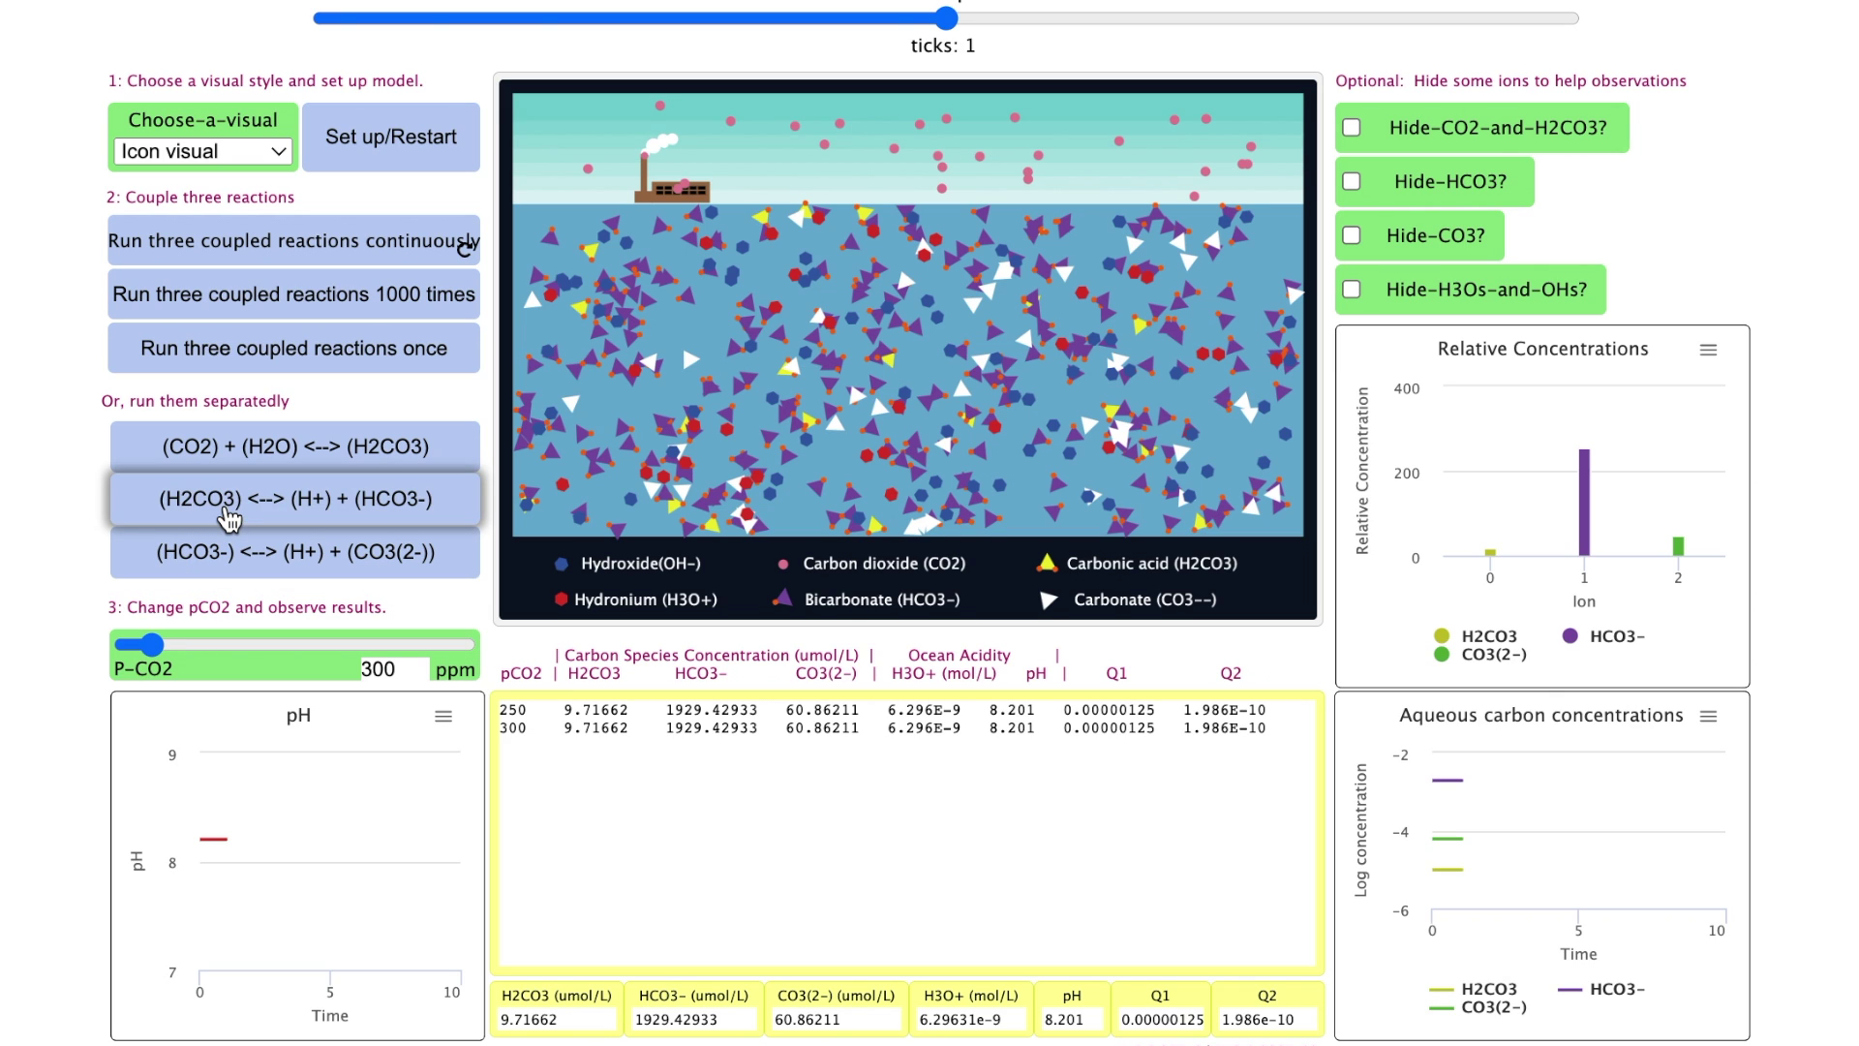
click(230, 520)
click(230, 520)
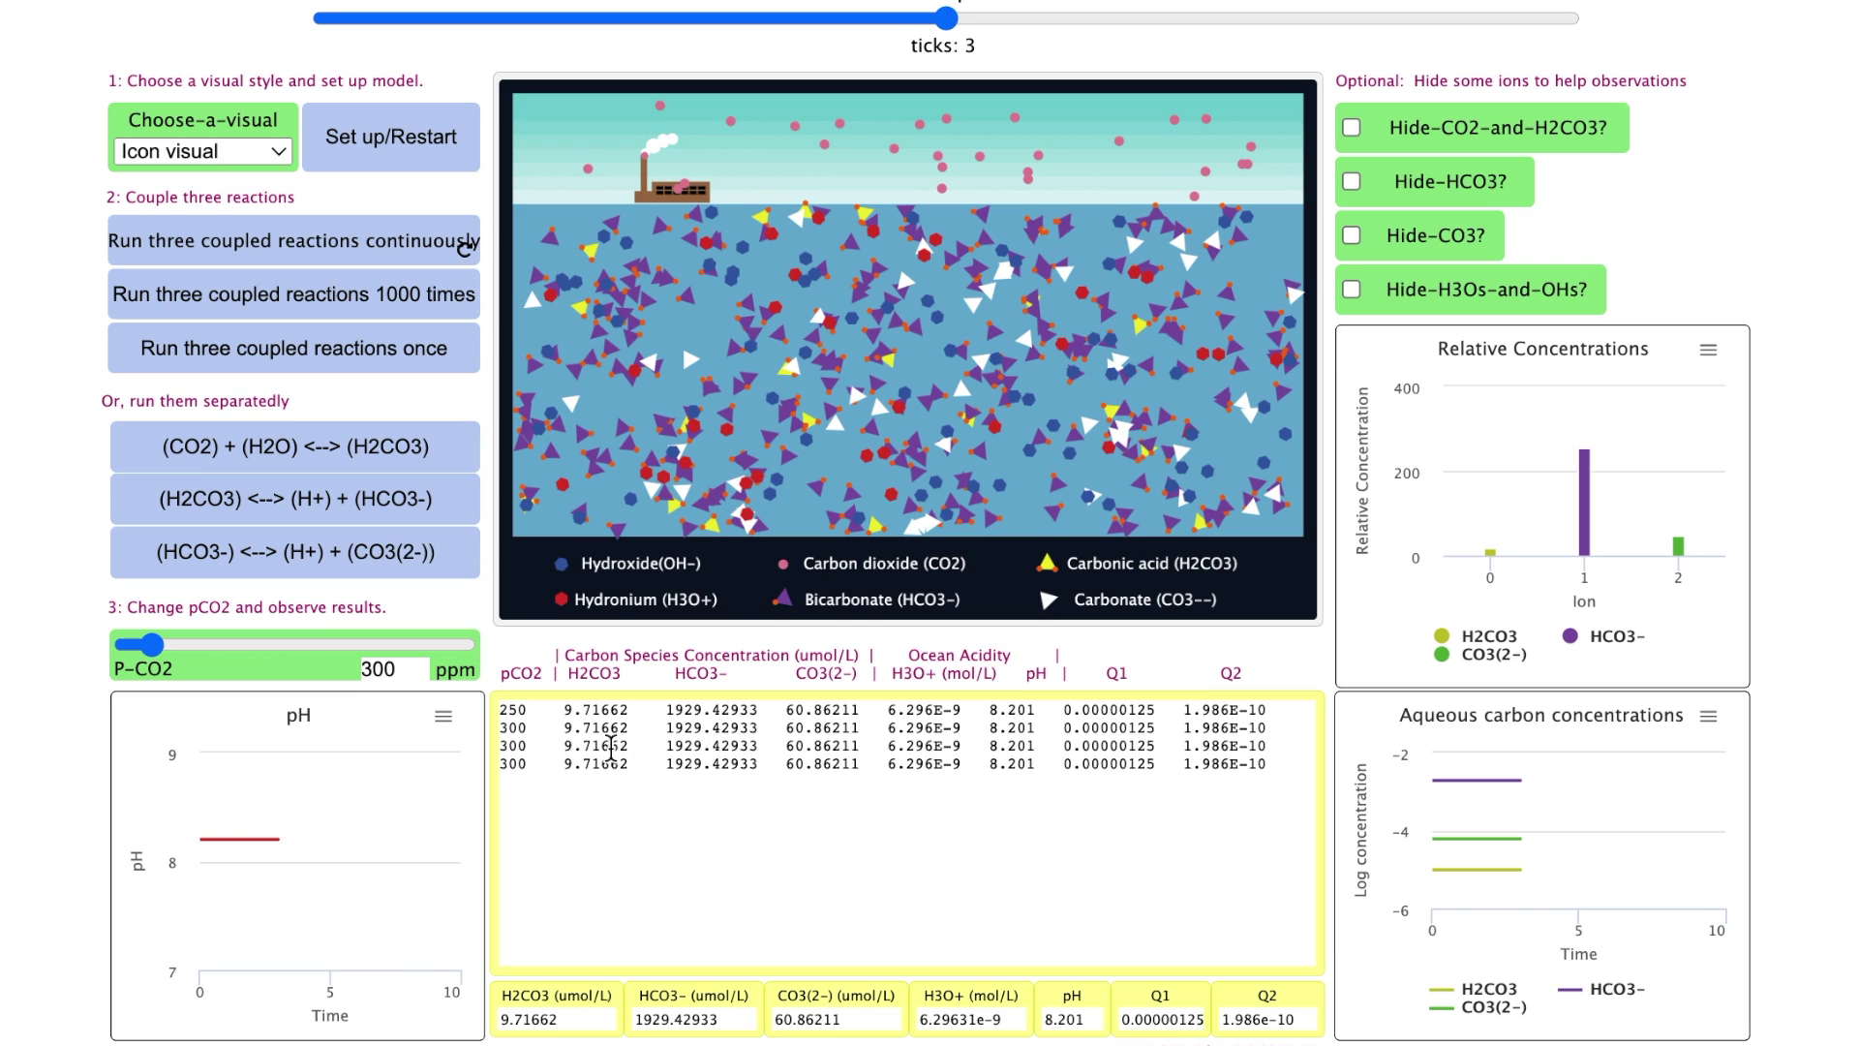
Run the CO2 and H2O reaction once and the H2CO3 reaction once, and check the latest point on the pH plot.
click(420, 448)
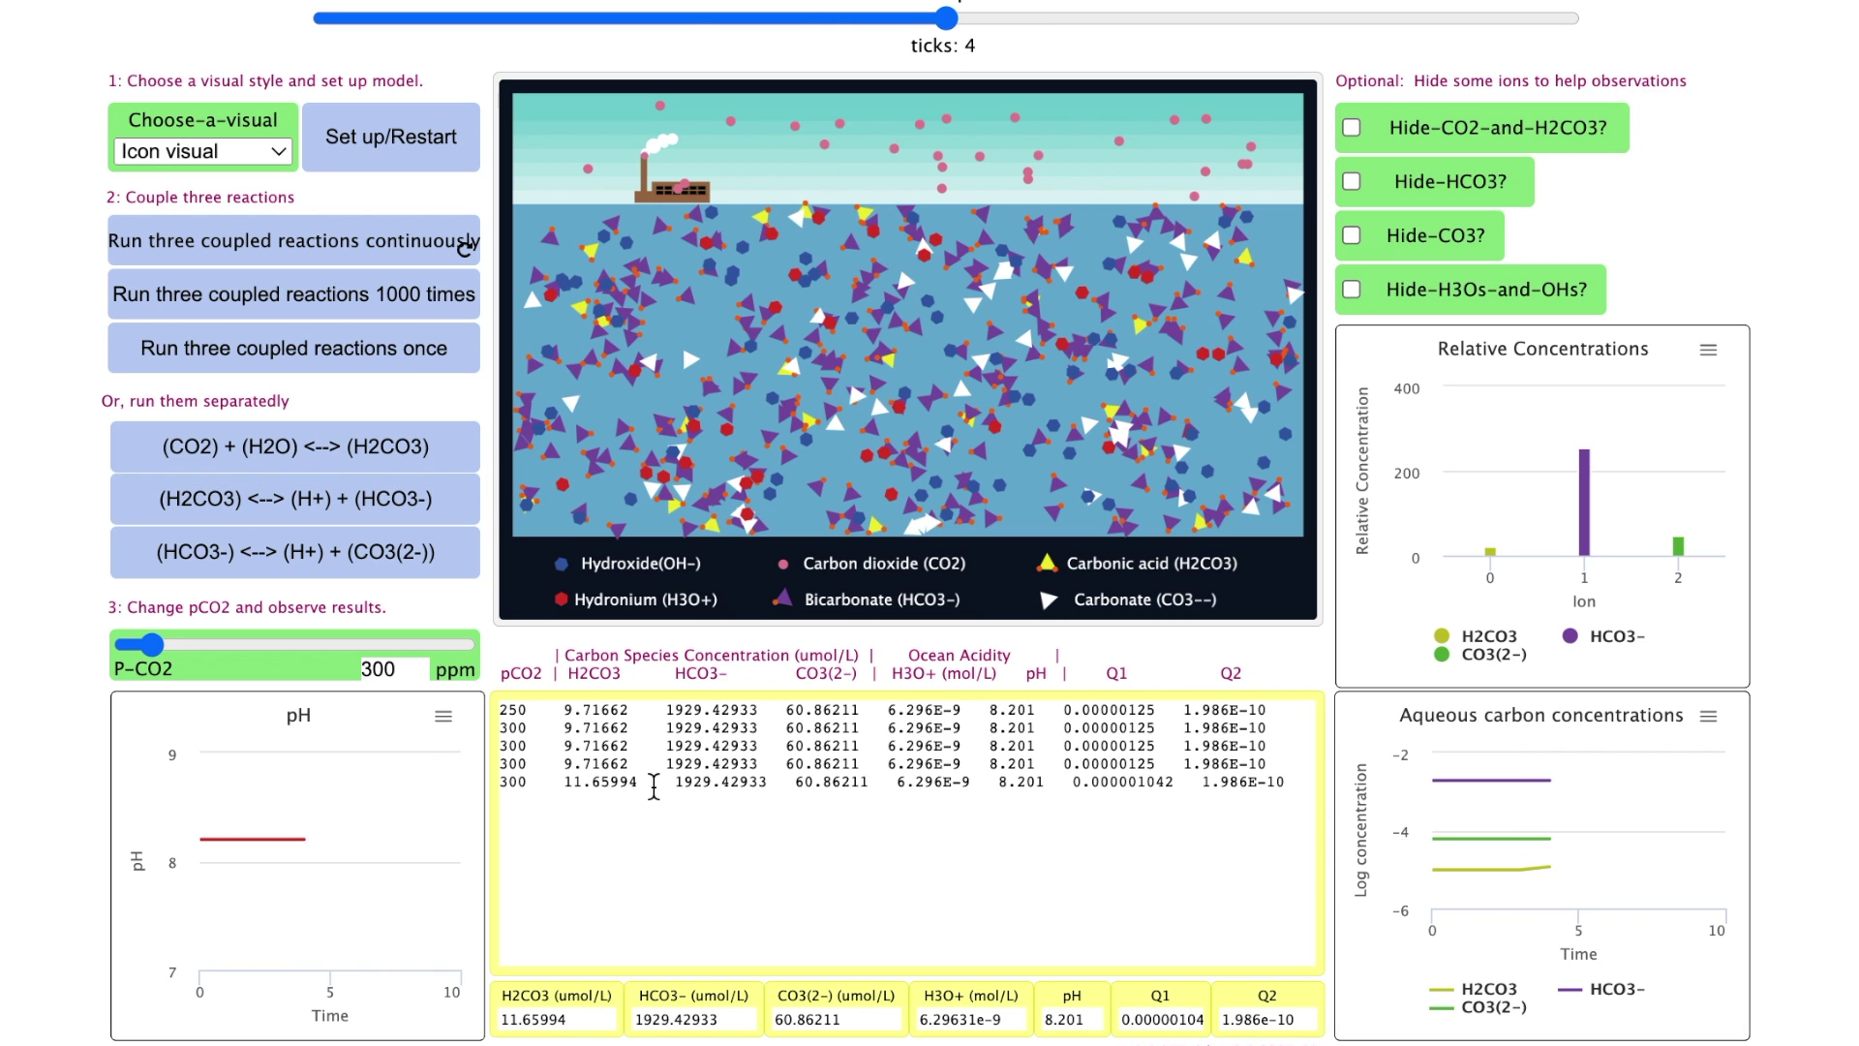
click(402, 508)
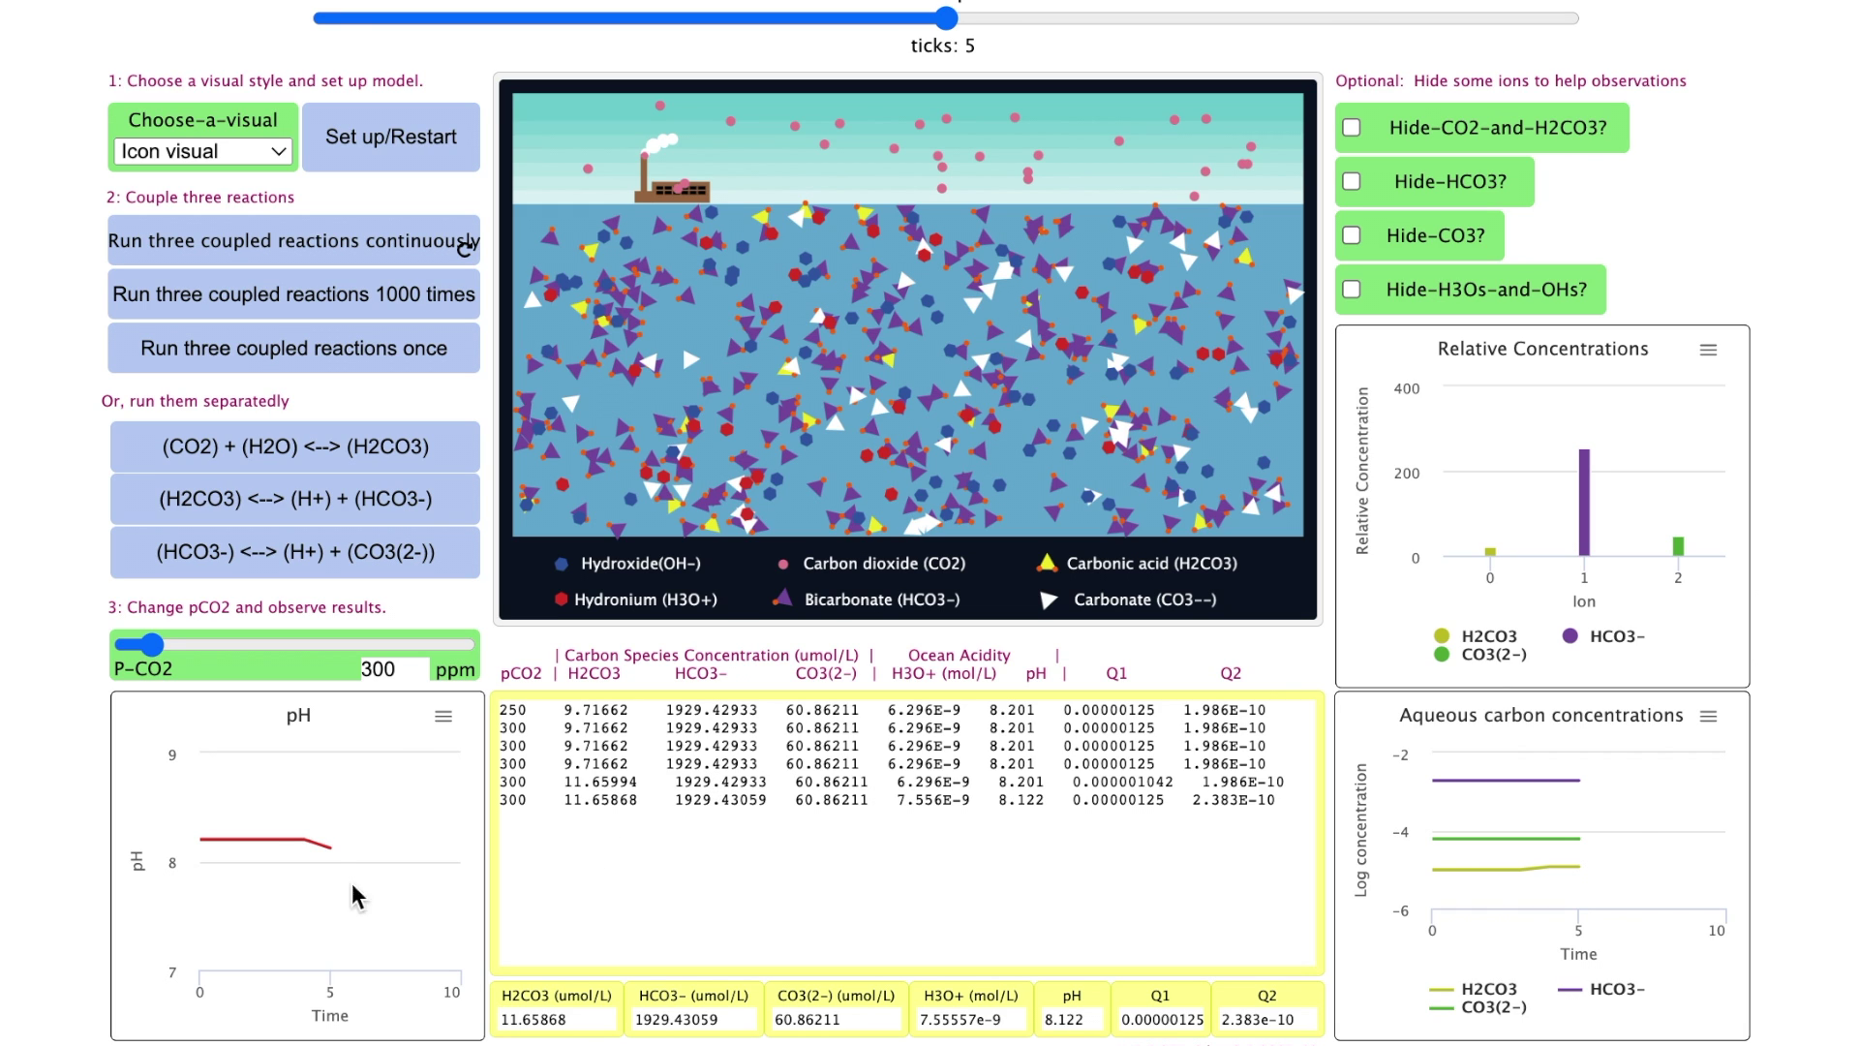
mouse_move(346, 851)
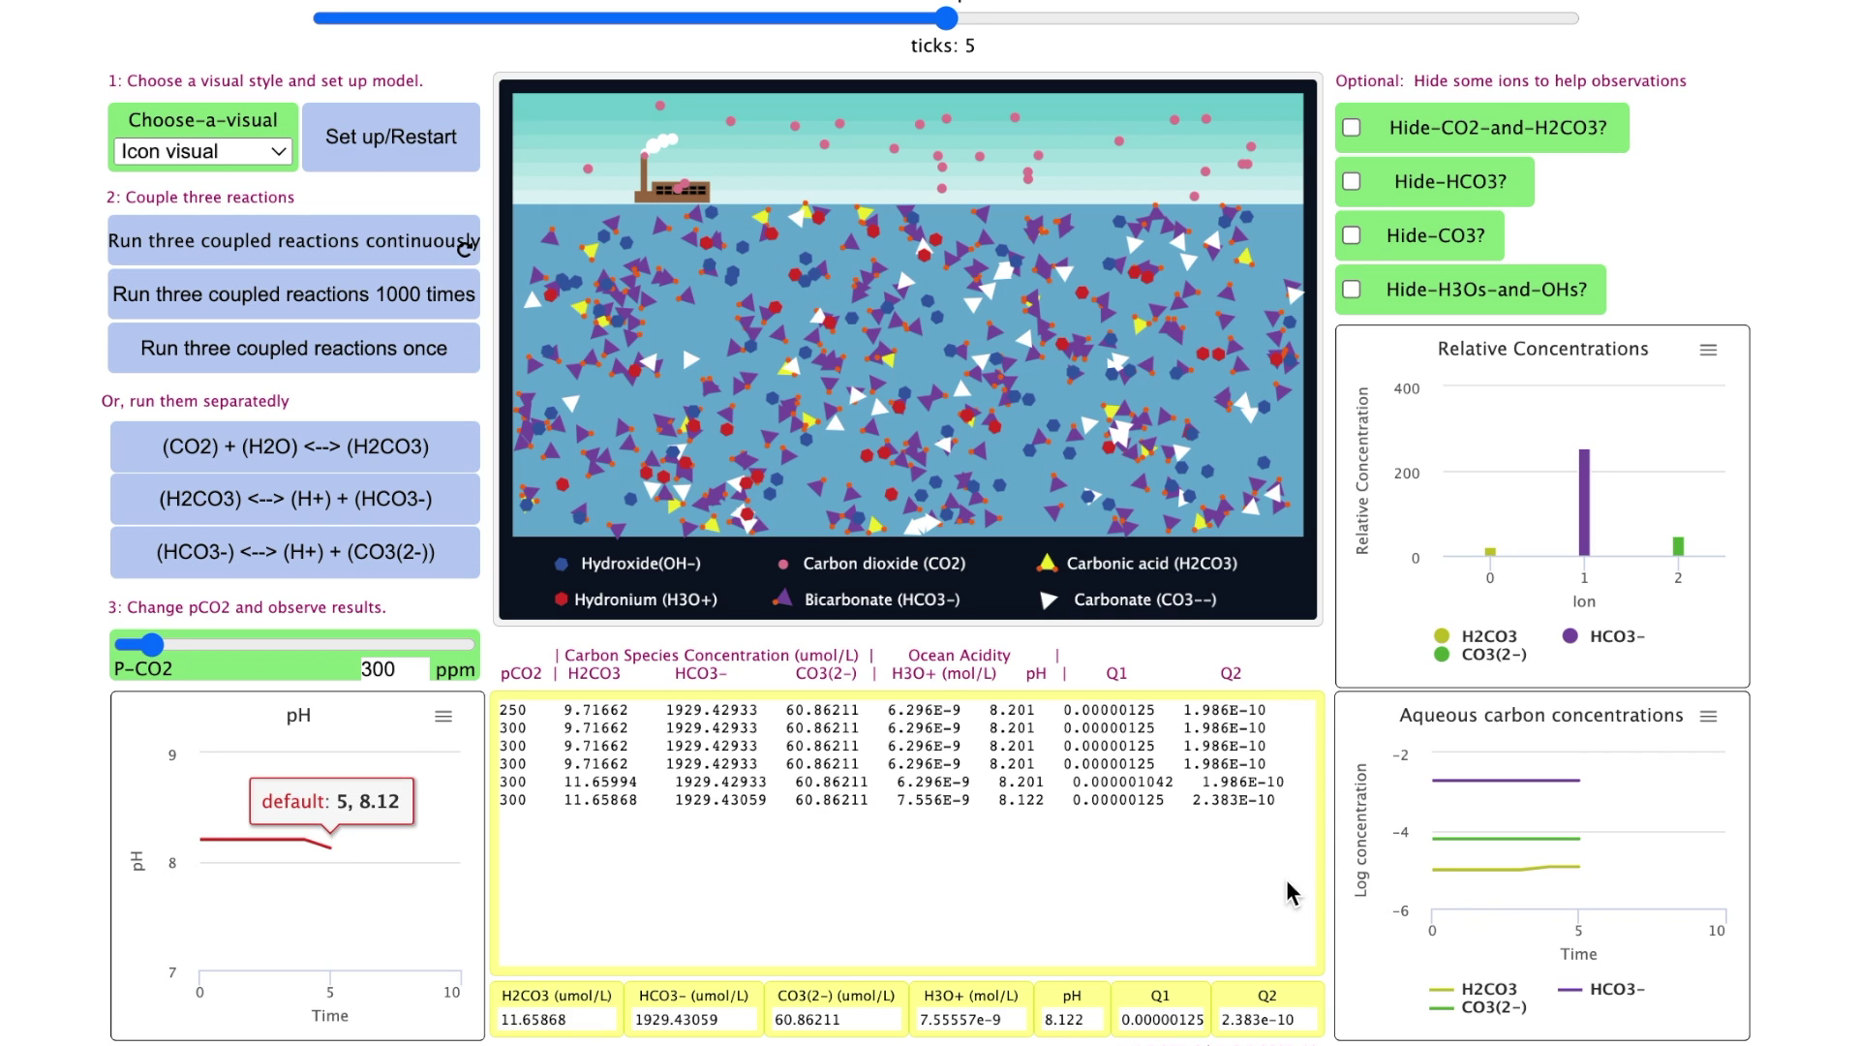
mouse_move(1569, 788)
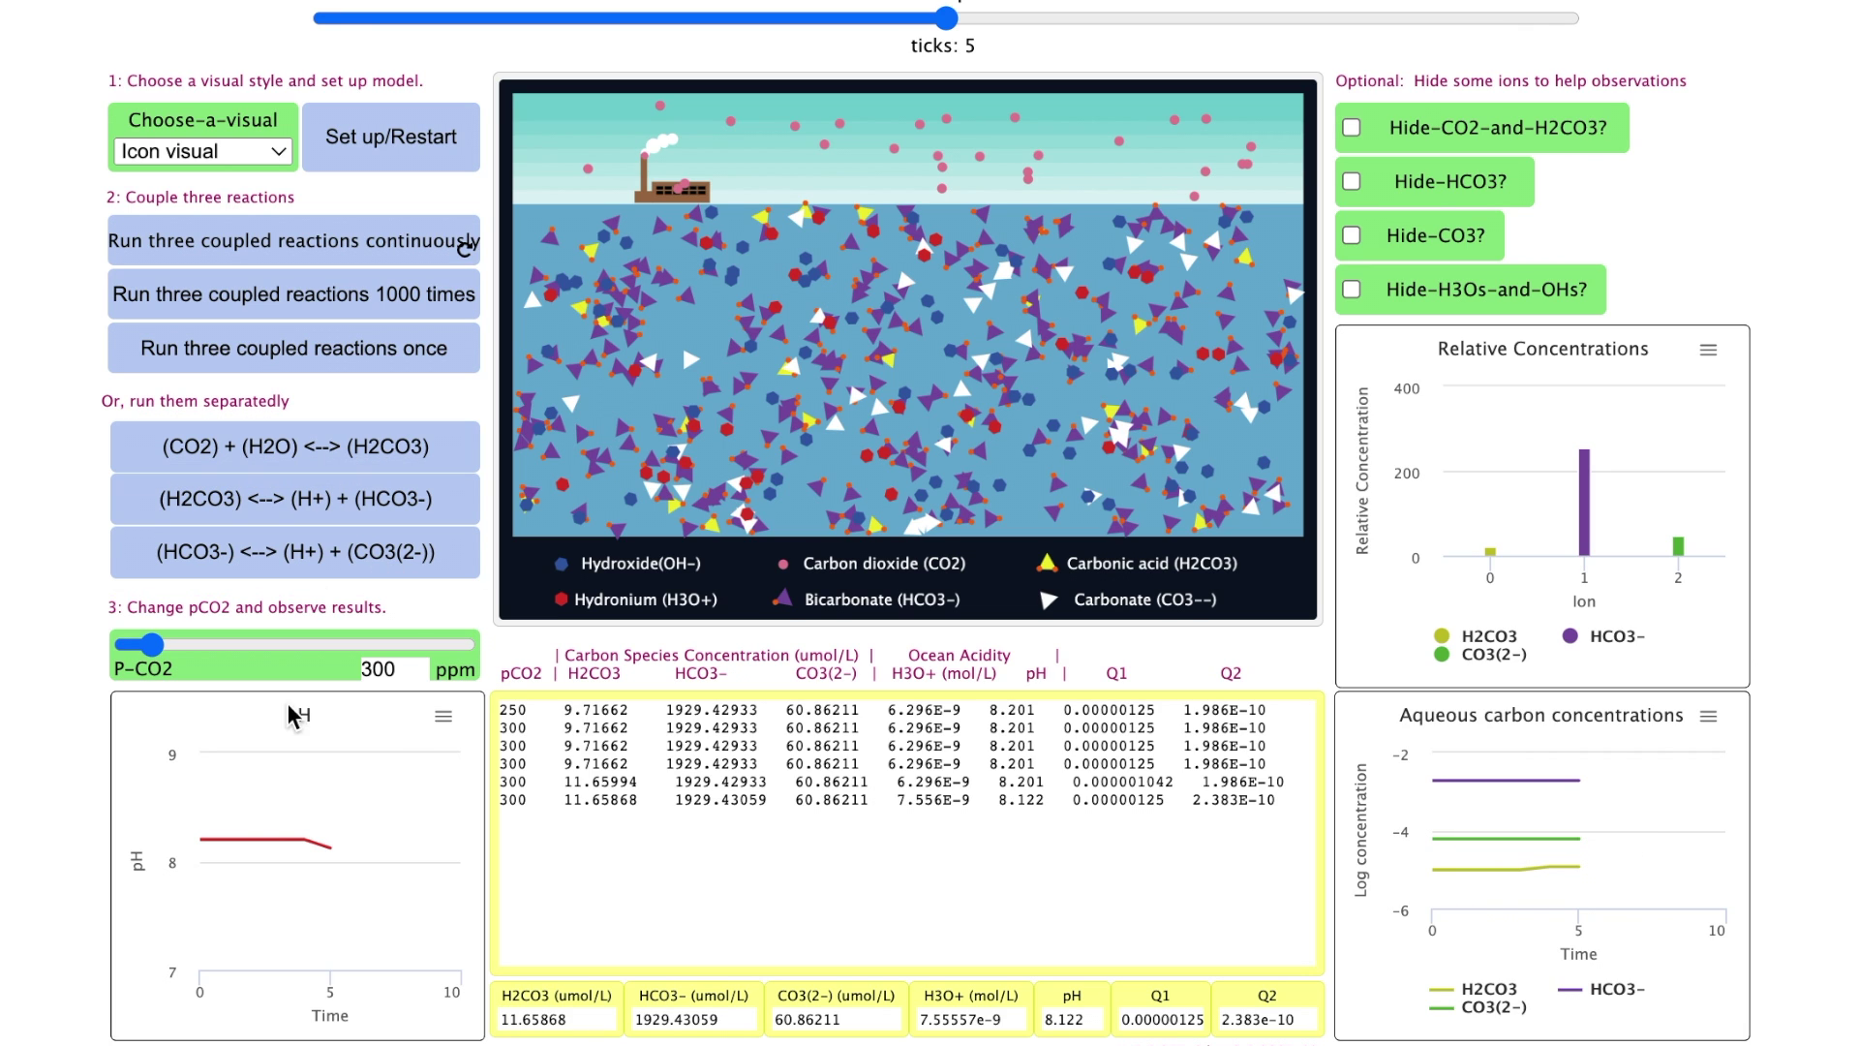
Set P-CO2 to 350 ppm and run the CO2 and H2O reaction followed by the H2CO3 reaction, once each.
drag(155, 644, 178, 647)
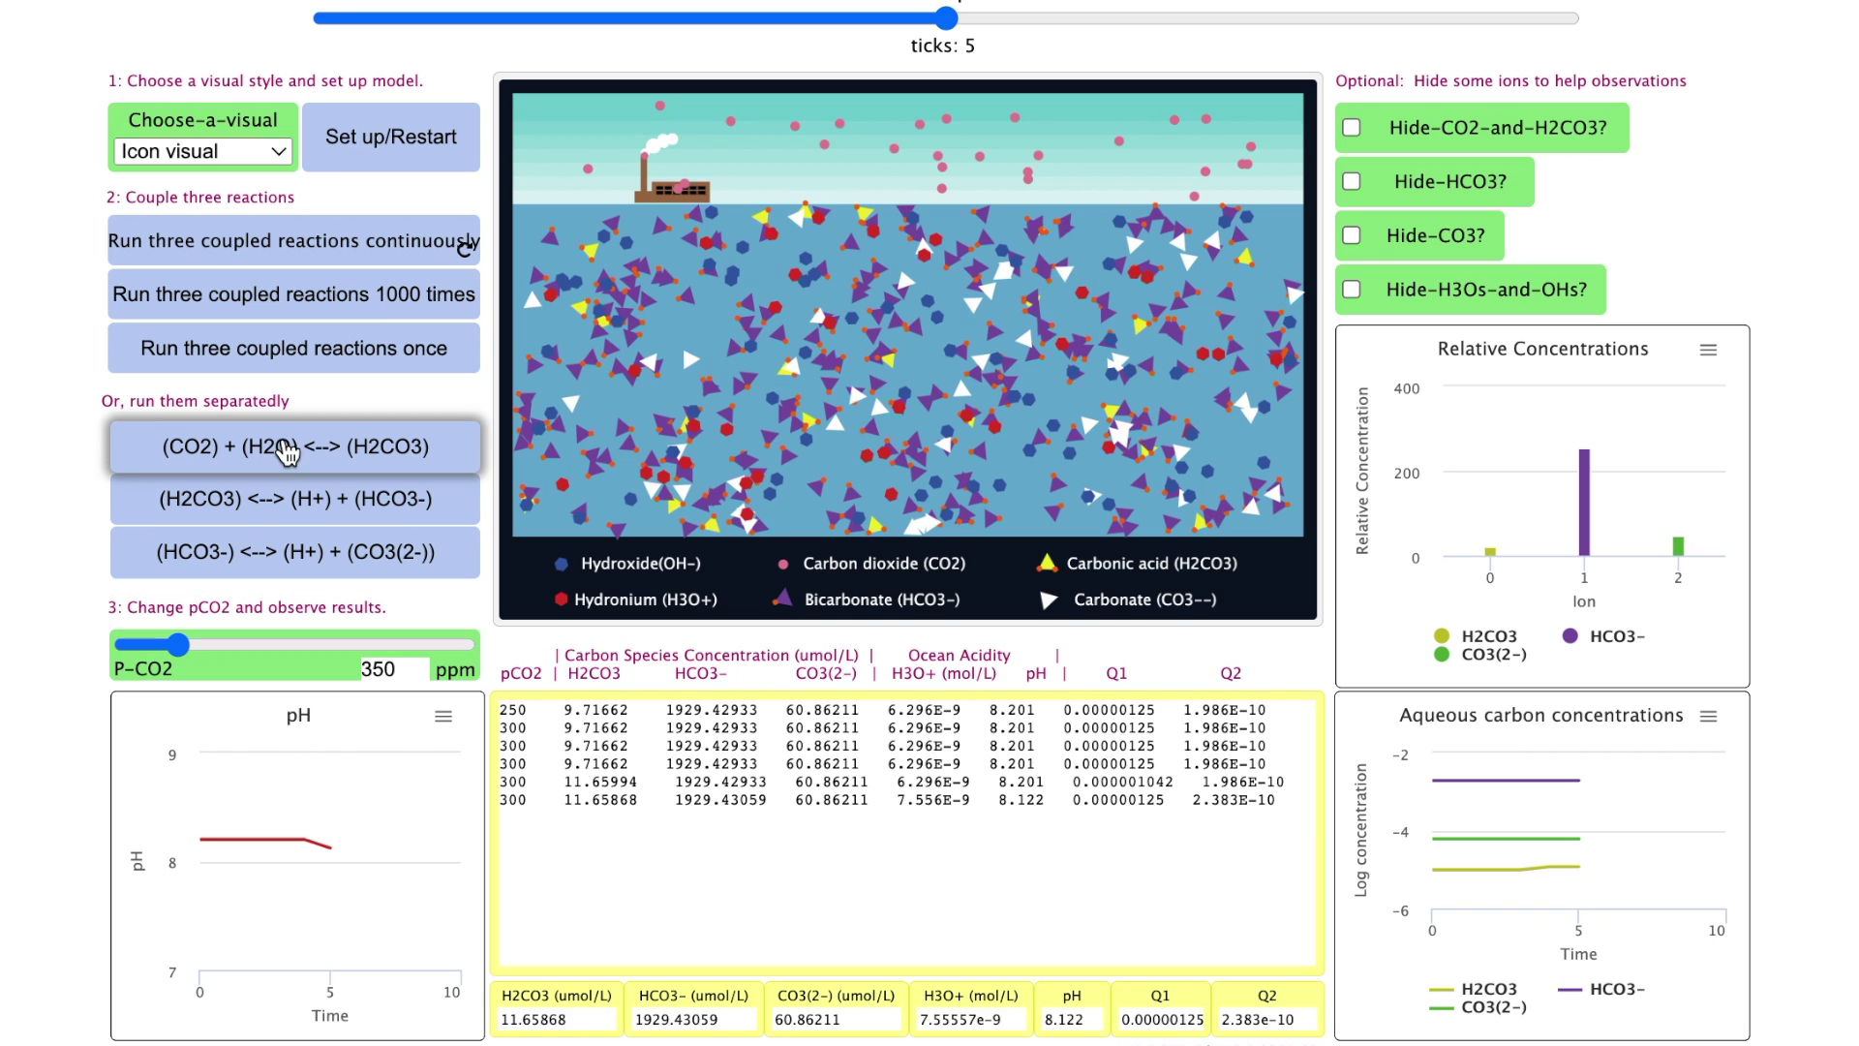
click(288, 498)
click(288, 498)
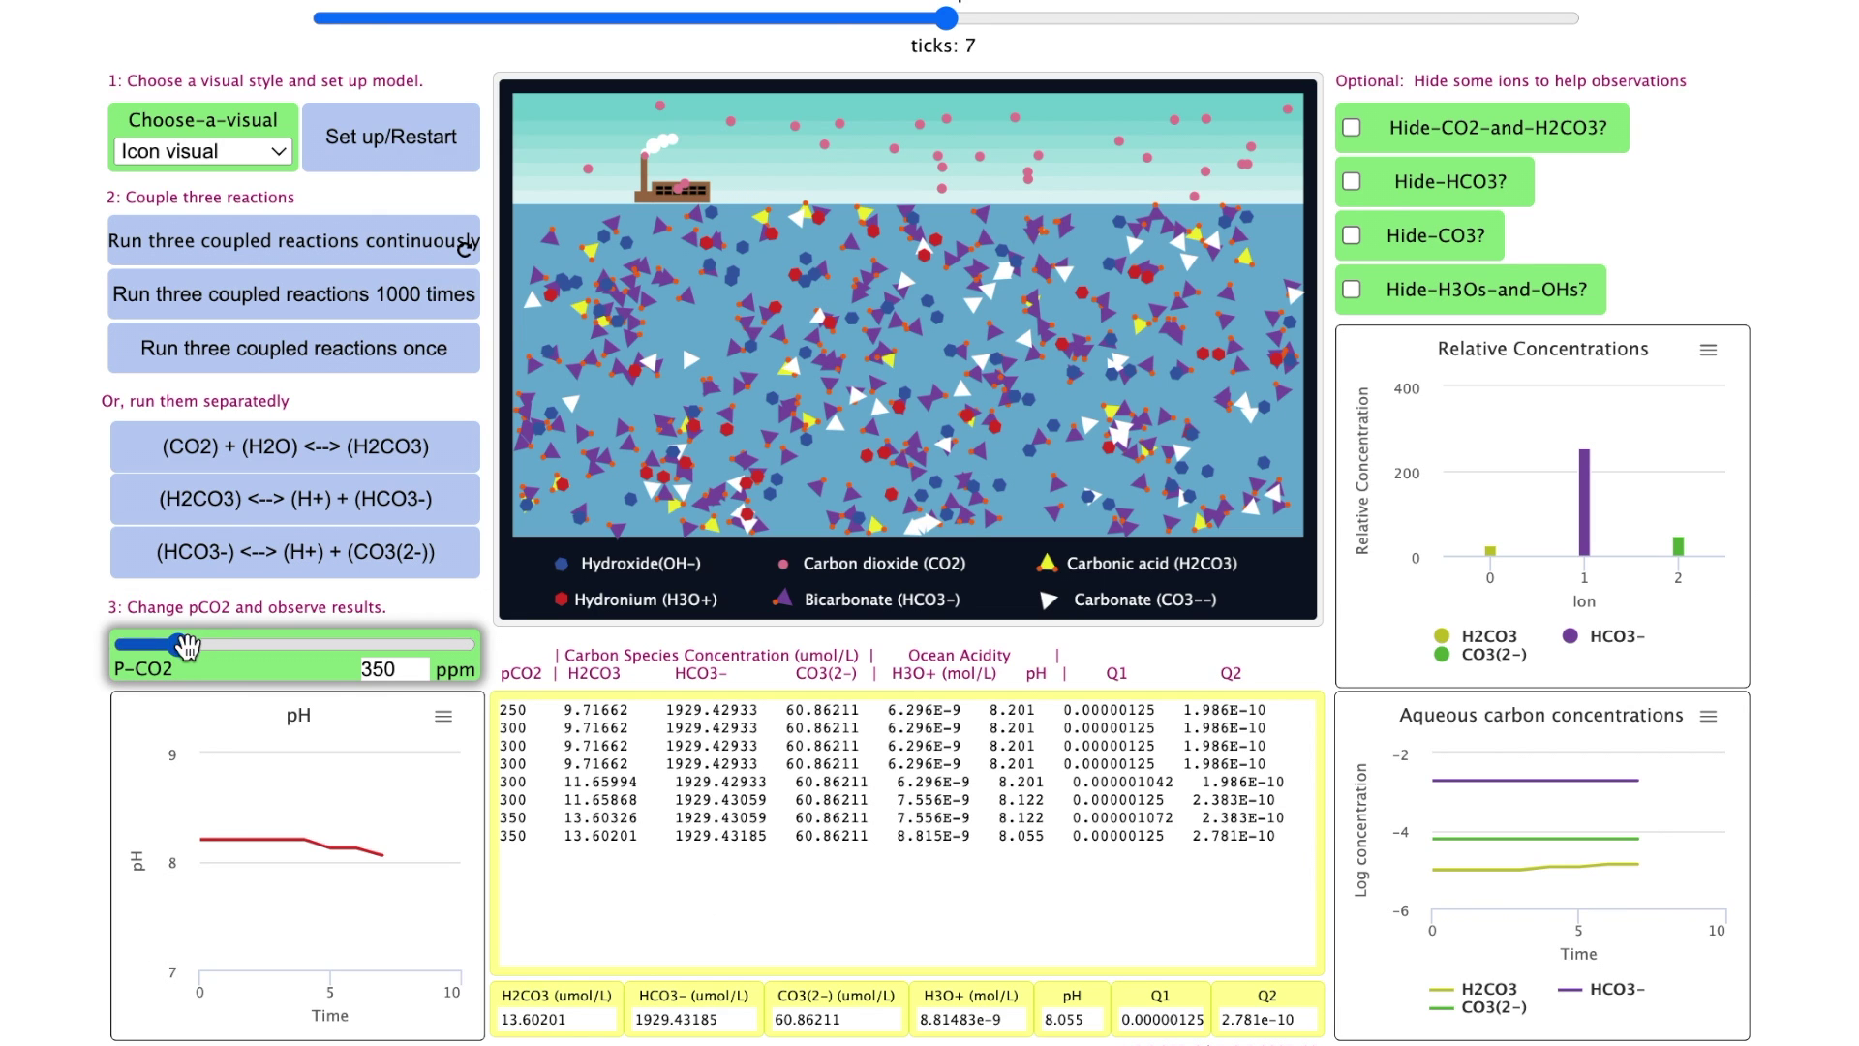
Raise P-CO2 to 400 ppm and run the CO2 and H2O reaction and the H2CO3 reaction once each.
drag(177, 645, 204, 645)
click(382, 455)
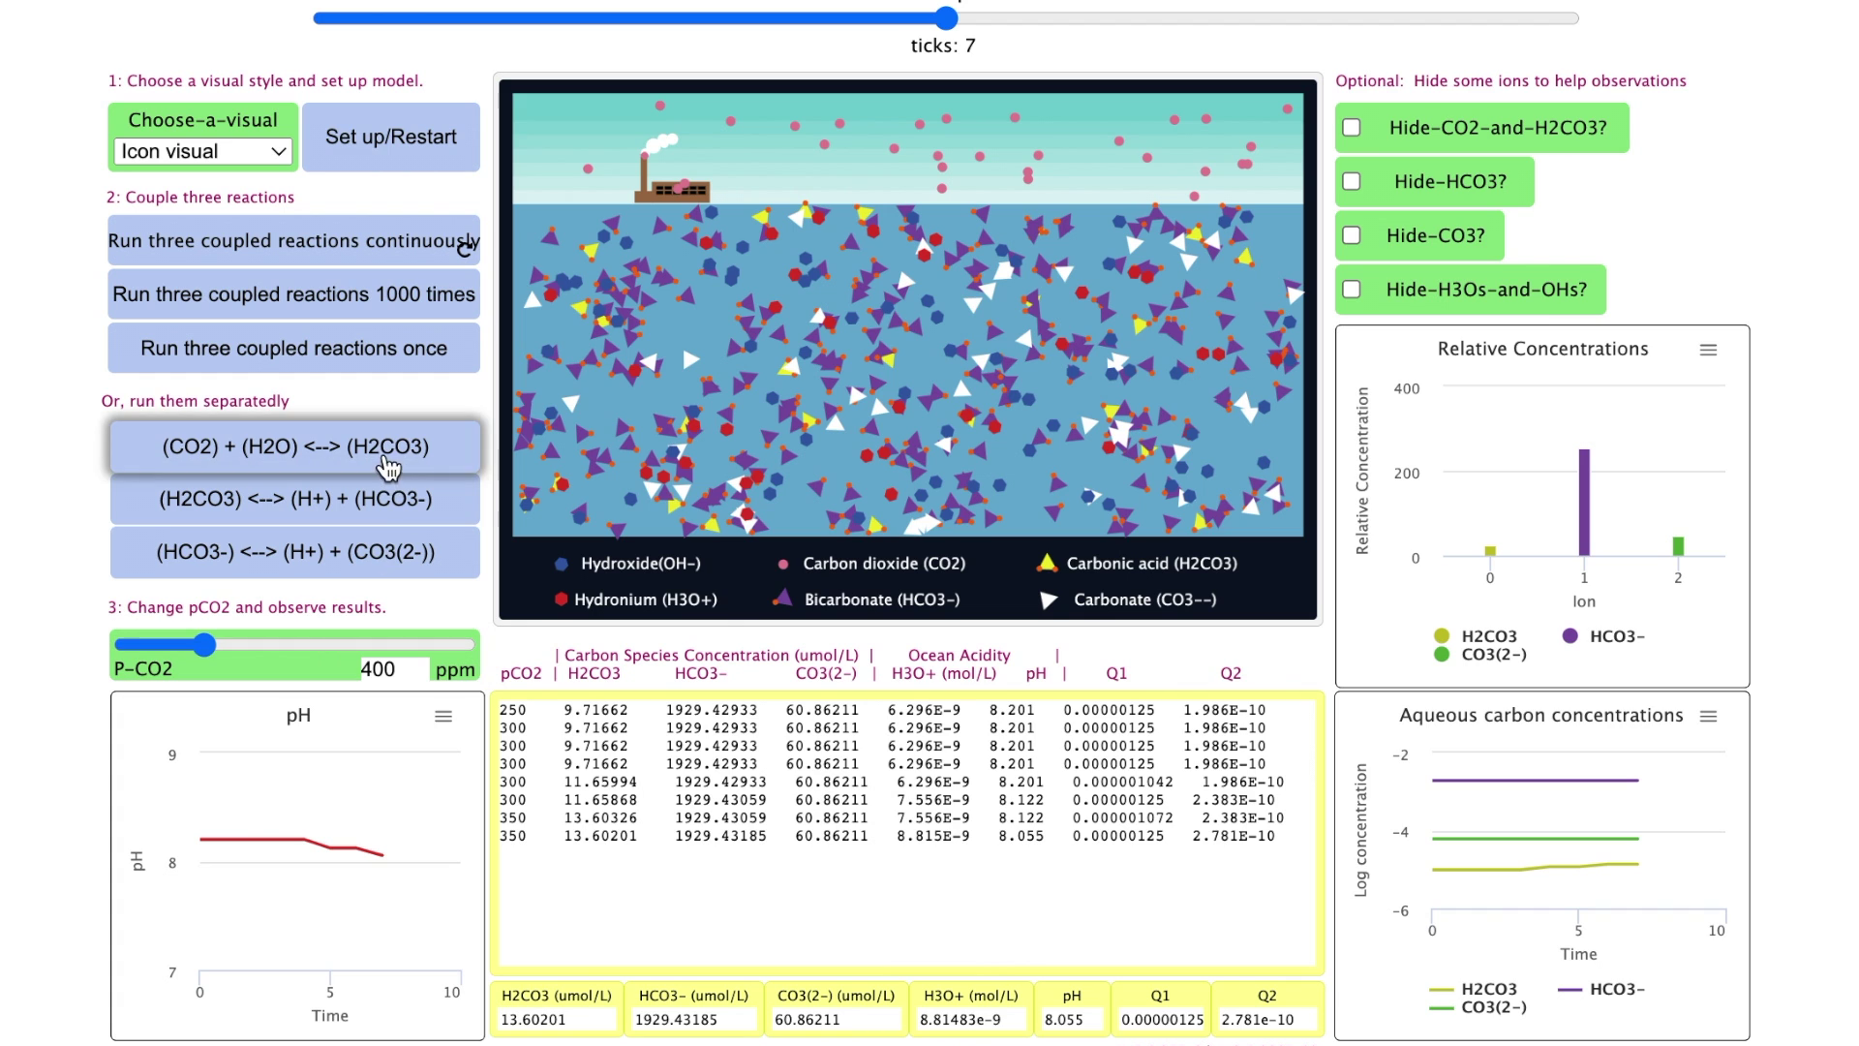
click(383, 497)
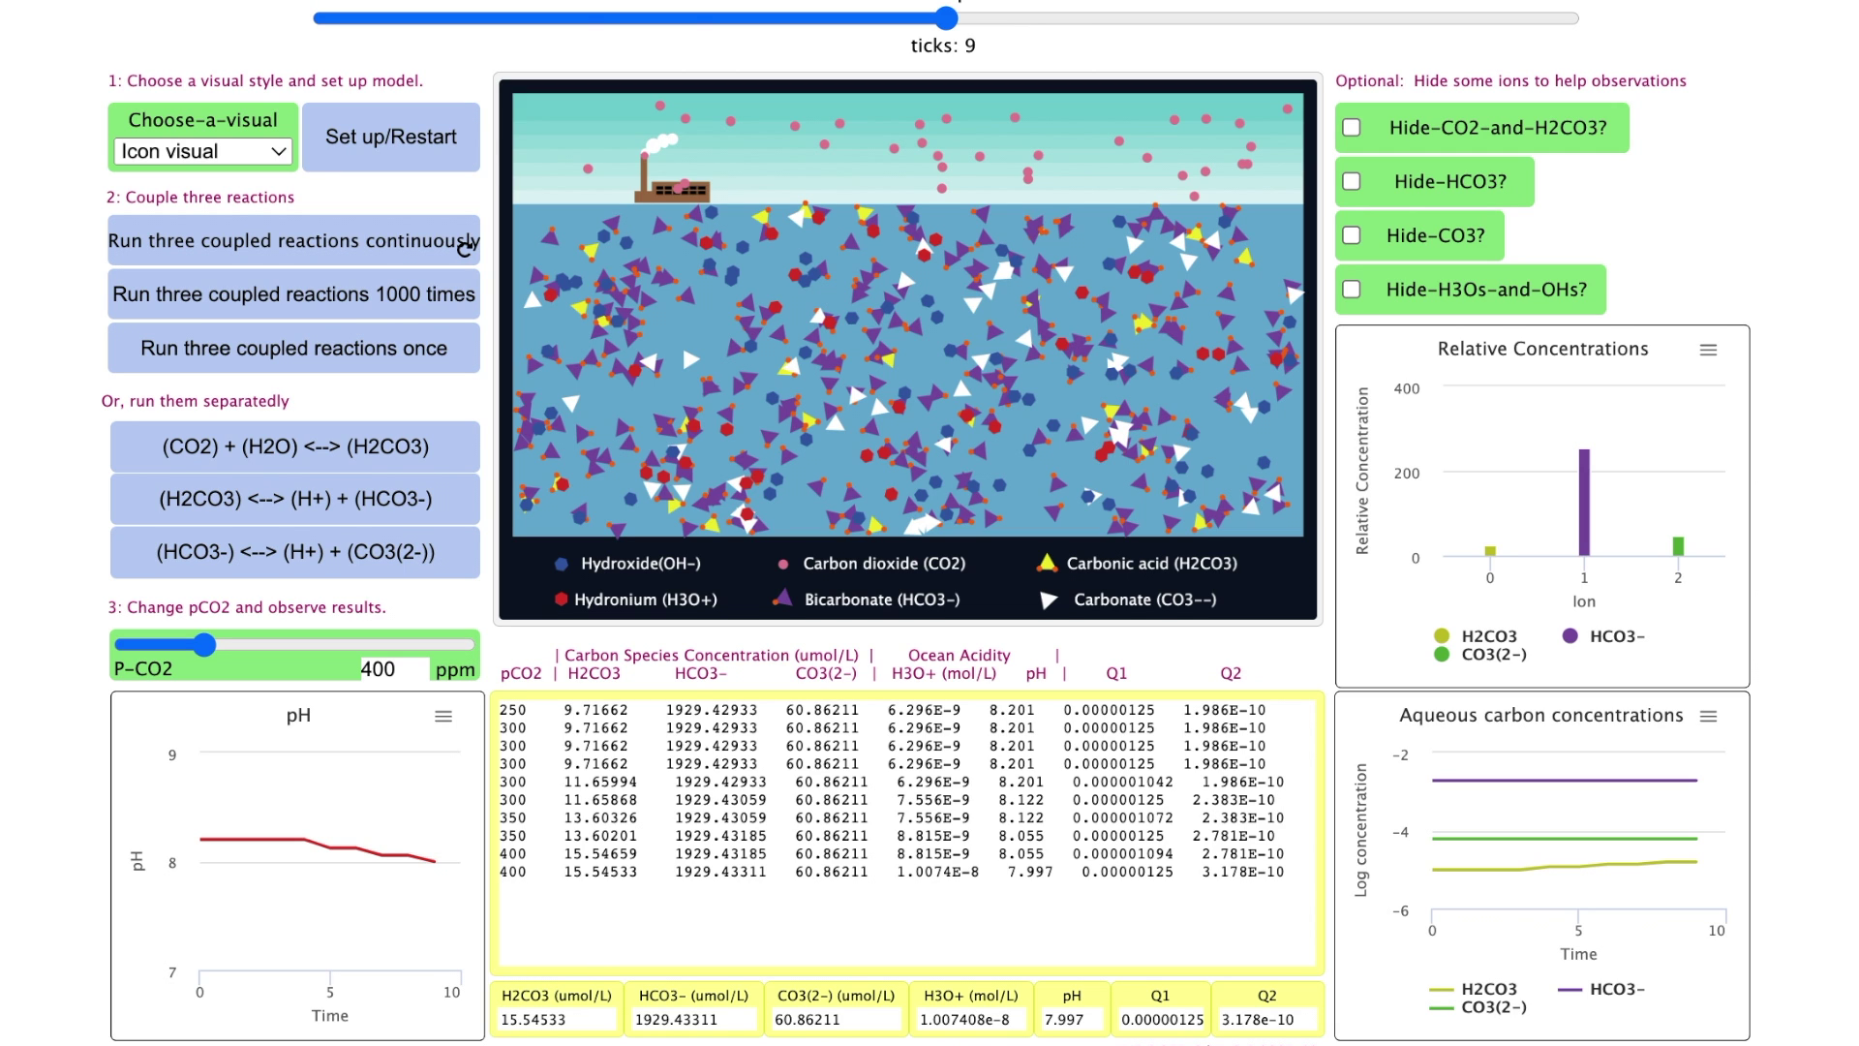
Reset the model, set P-CO2 to 350 ppm, and run each of the three separate reactions once in order.
click(368, 136)
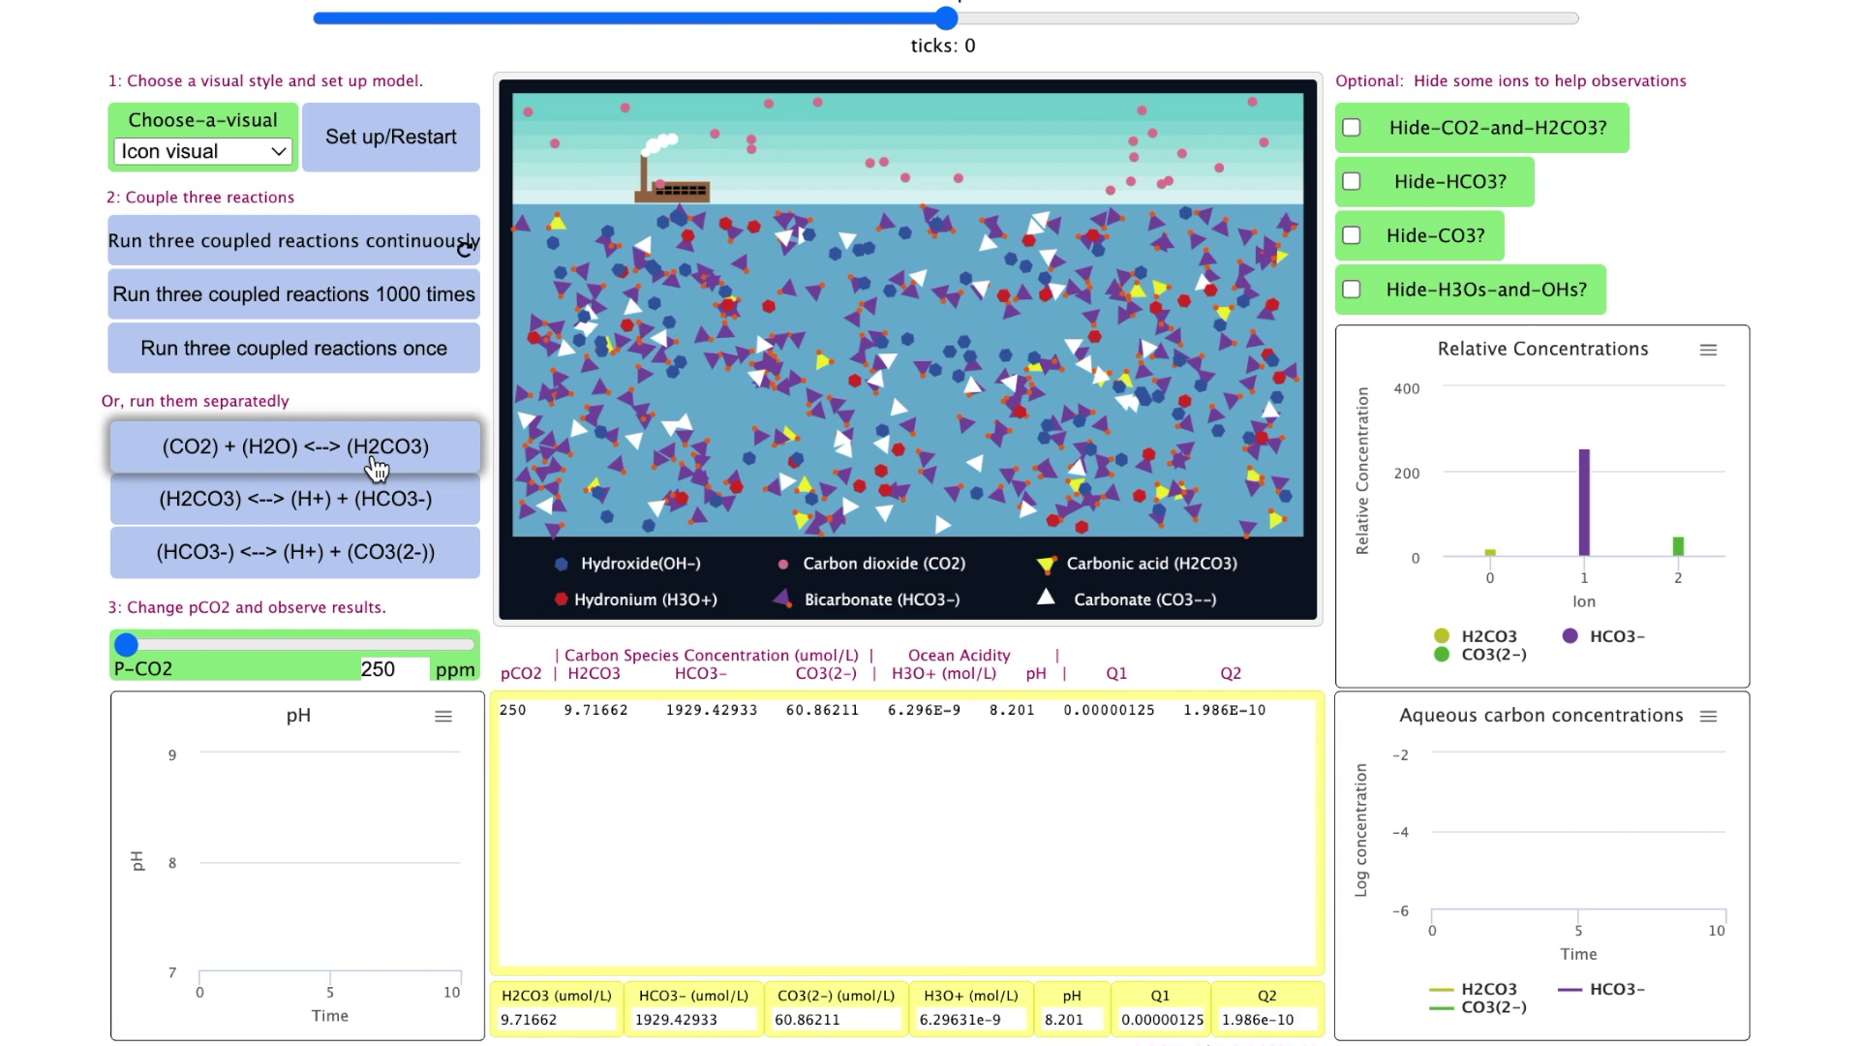
drag(128, 642, 178, 647)
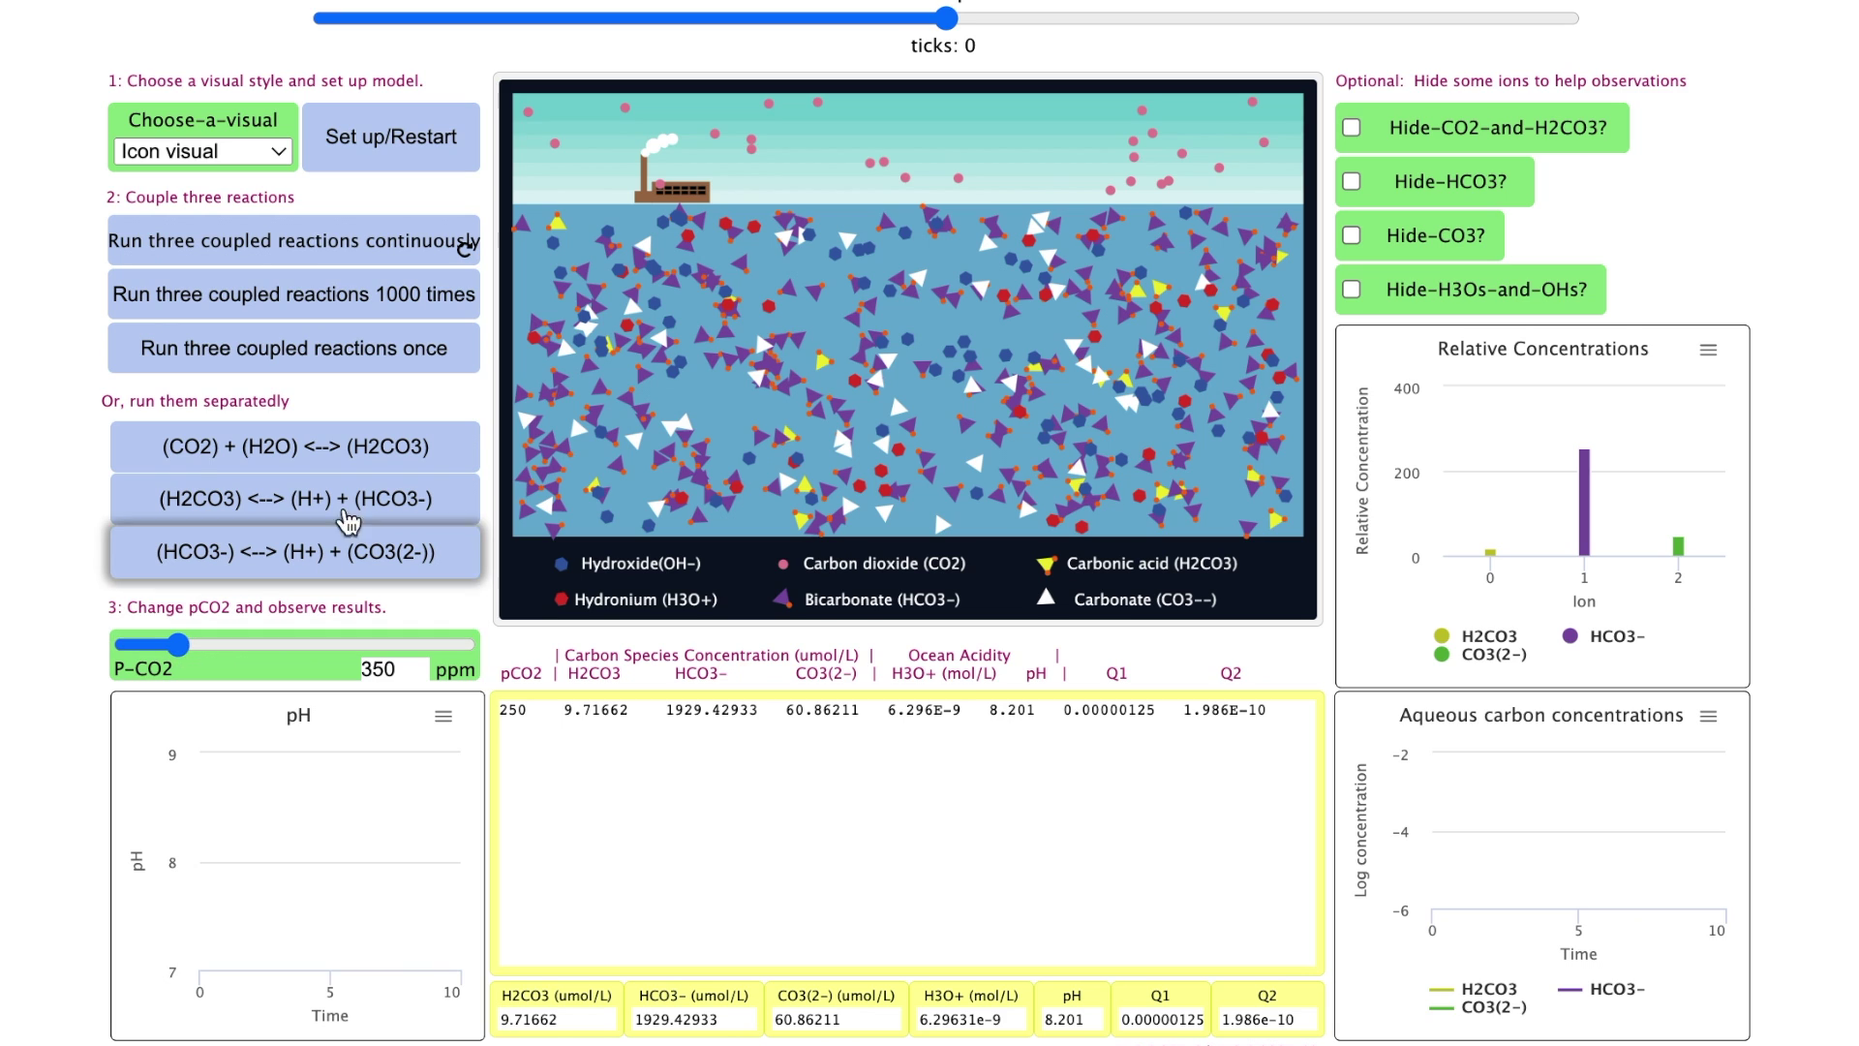
click(339, 455)
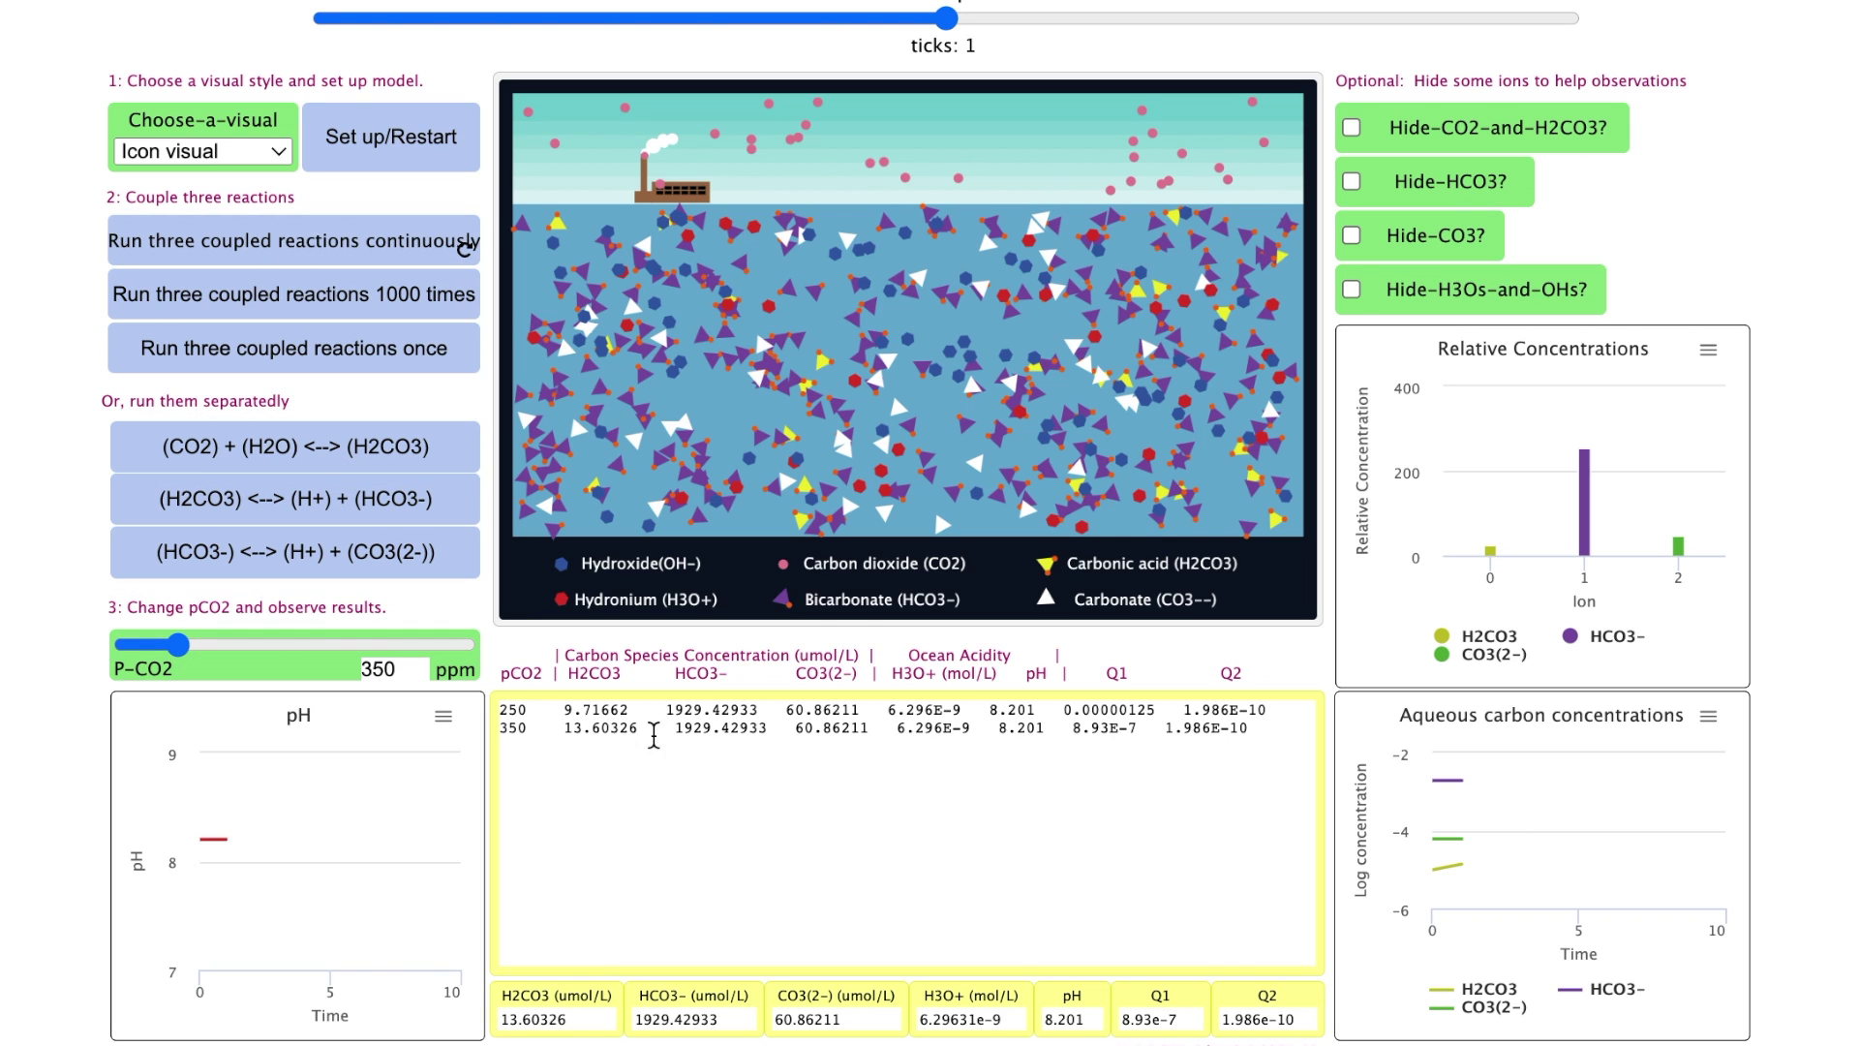
click(356, 511)
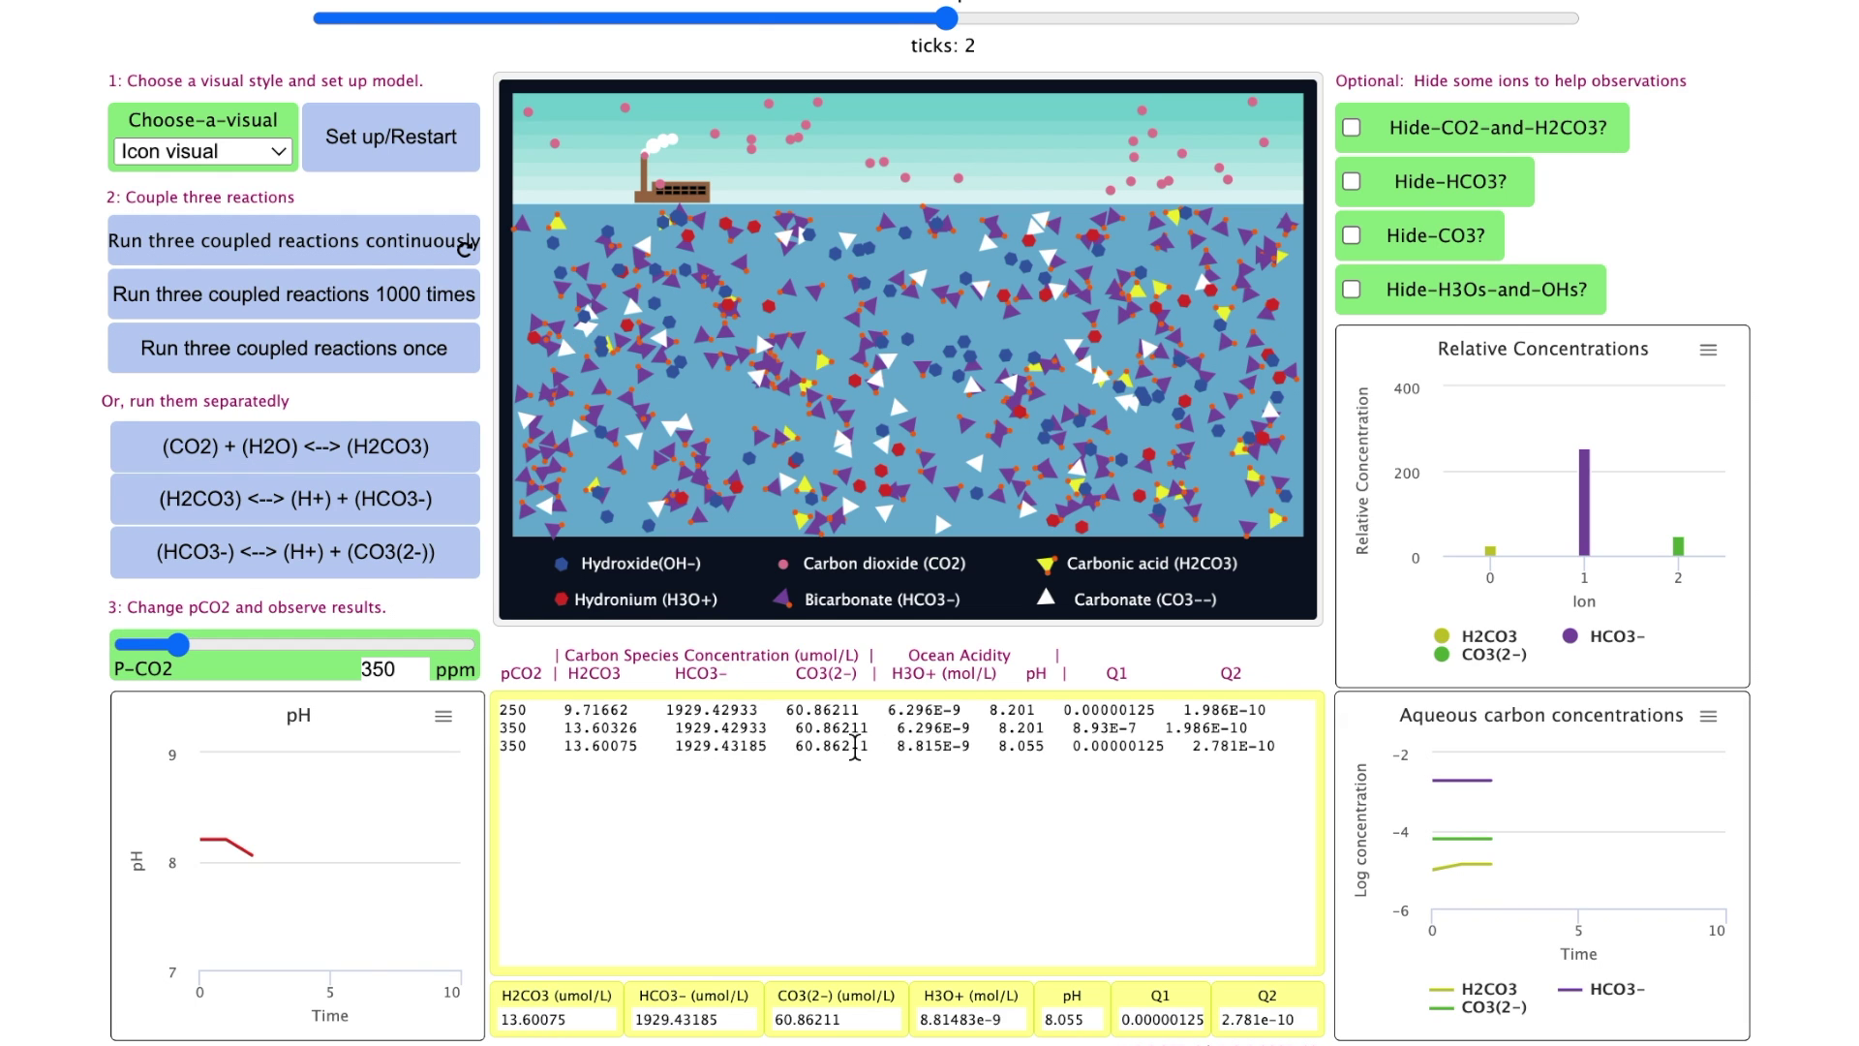
click(374, 564)
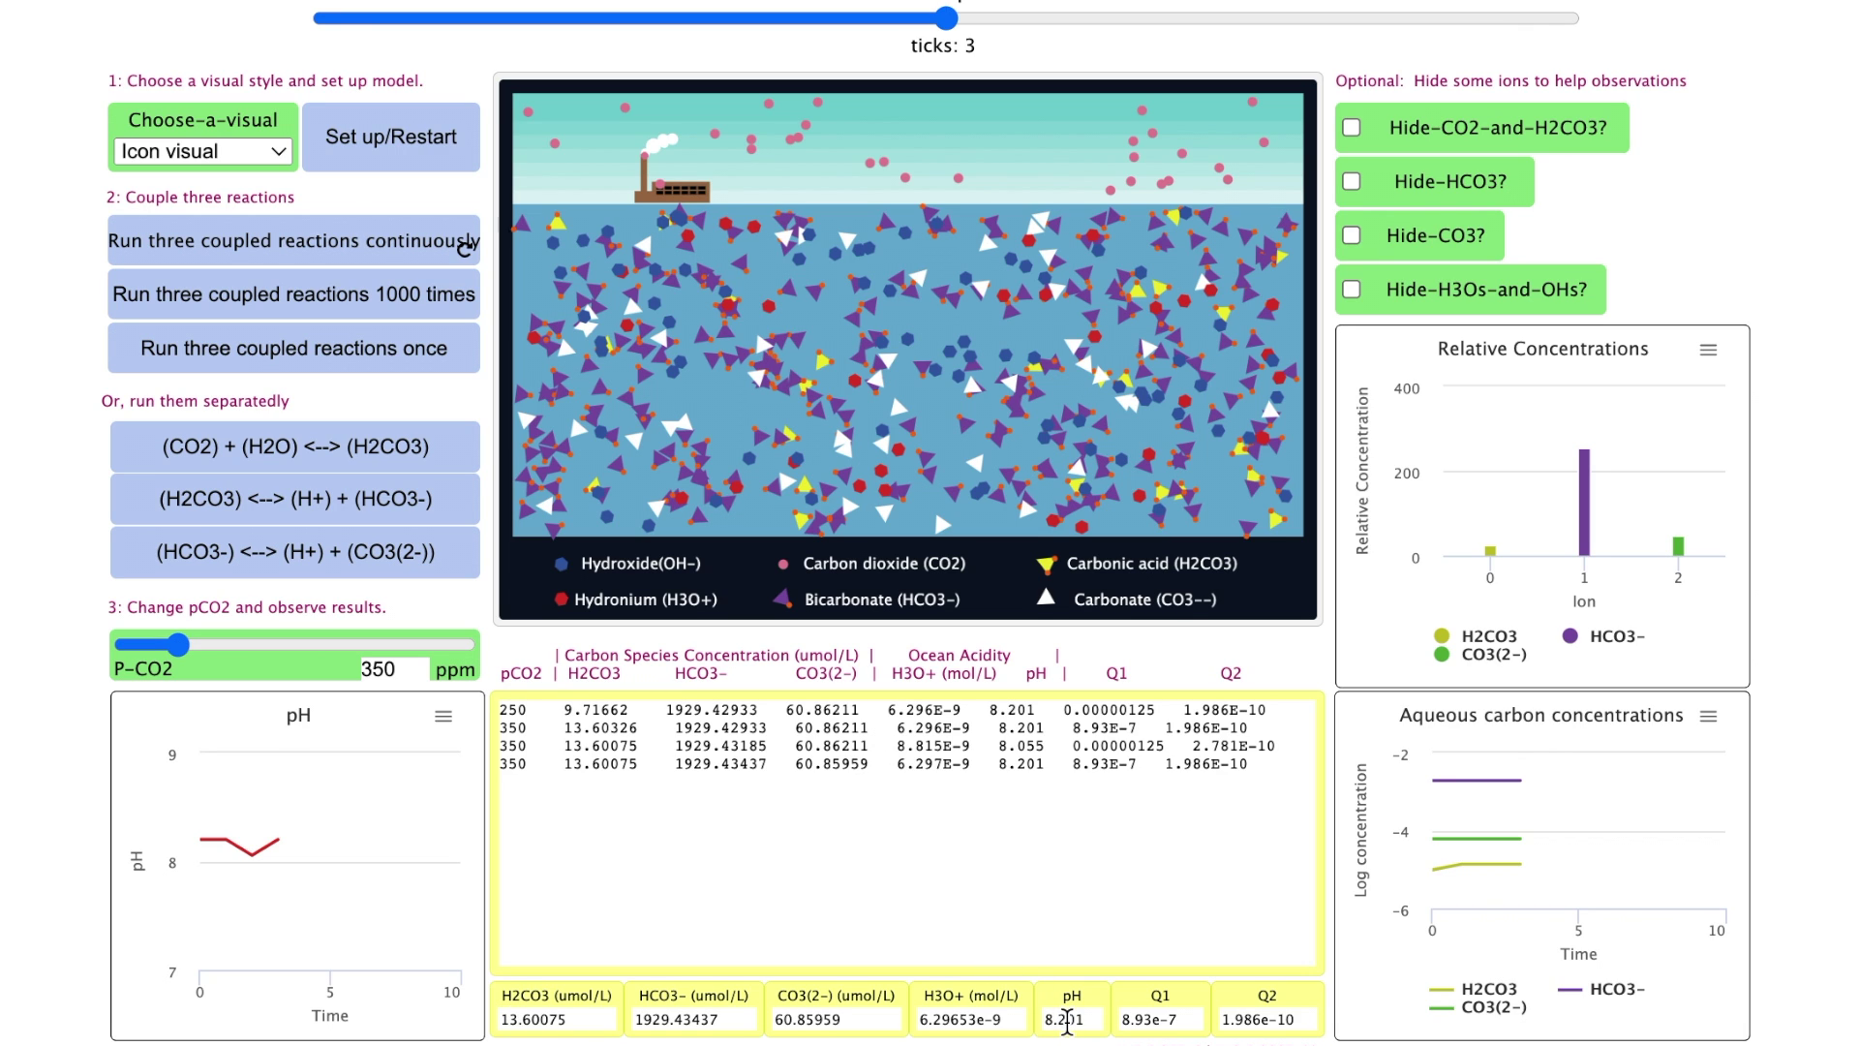
Cycle through the three separate reactions in order four more times at 350 ppm.
click(334, 451)
click(333, 502)
click(334, 553)
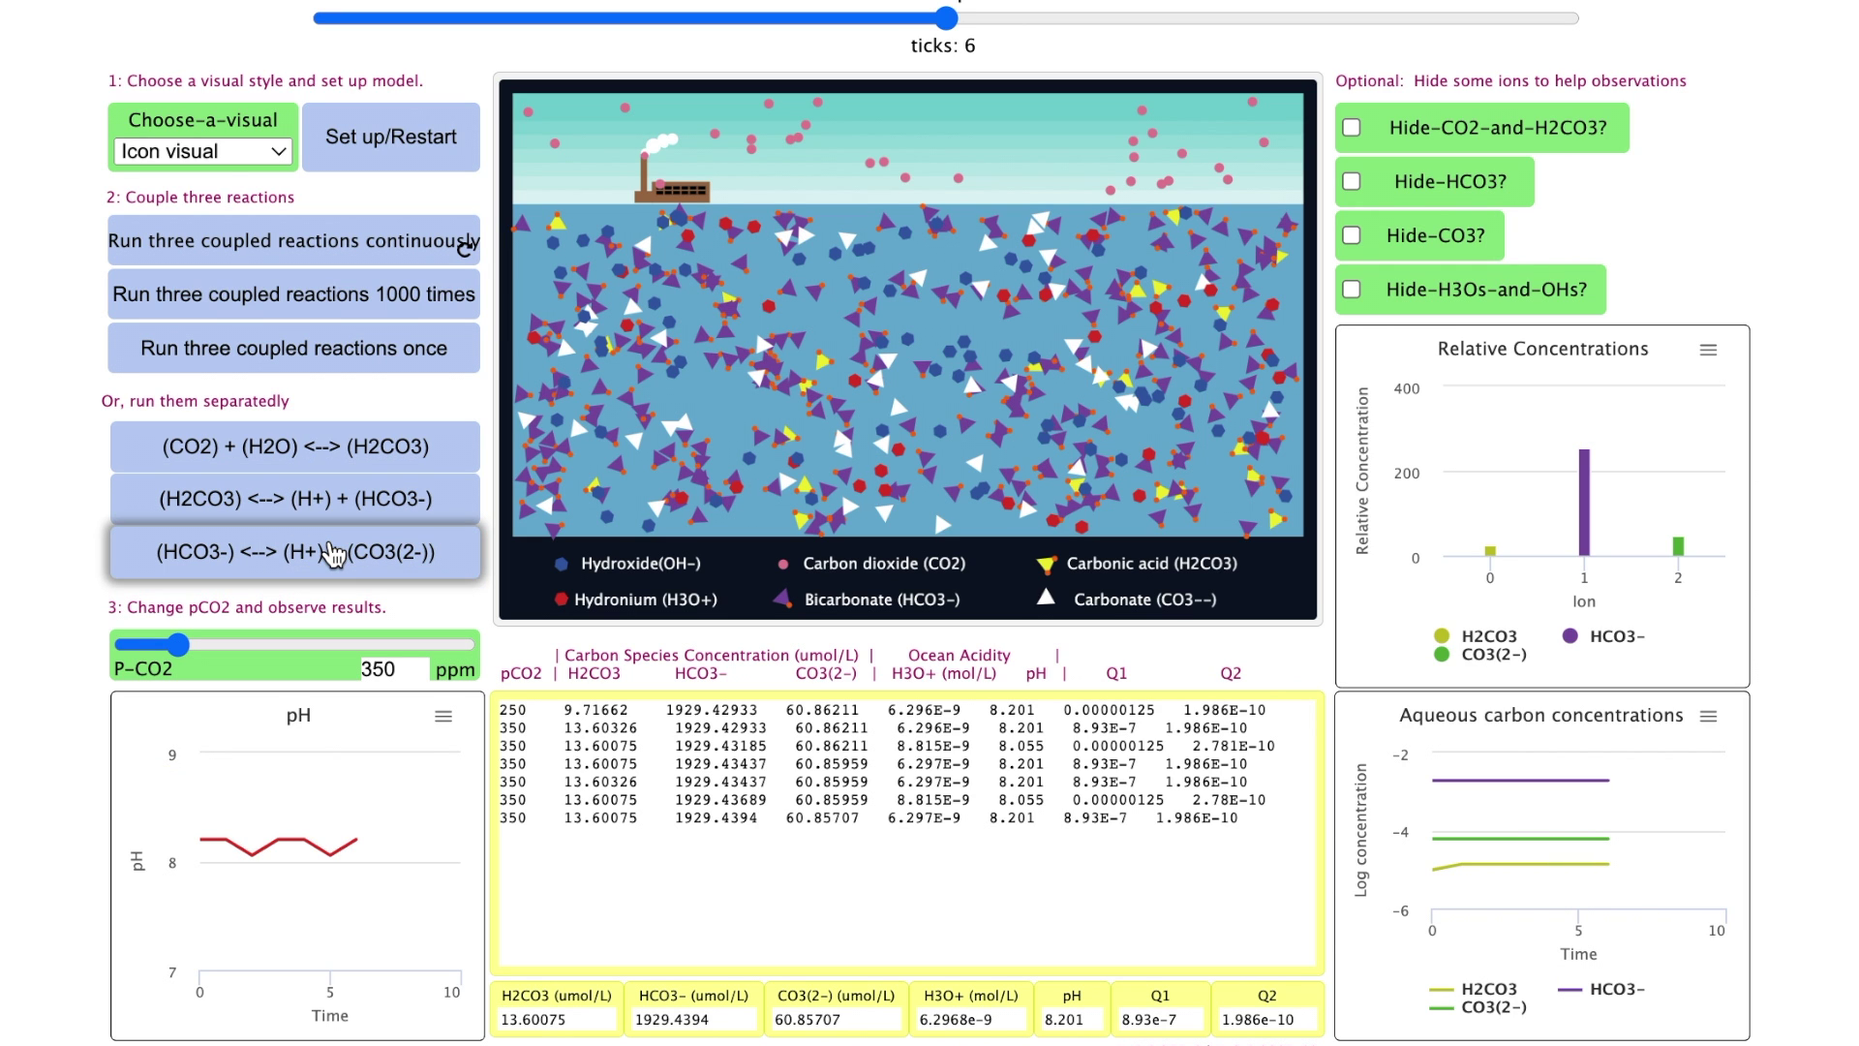
click(333, 449)
click(333, 501)
click(336, 554)
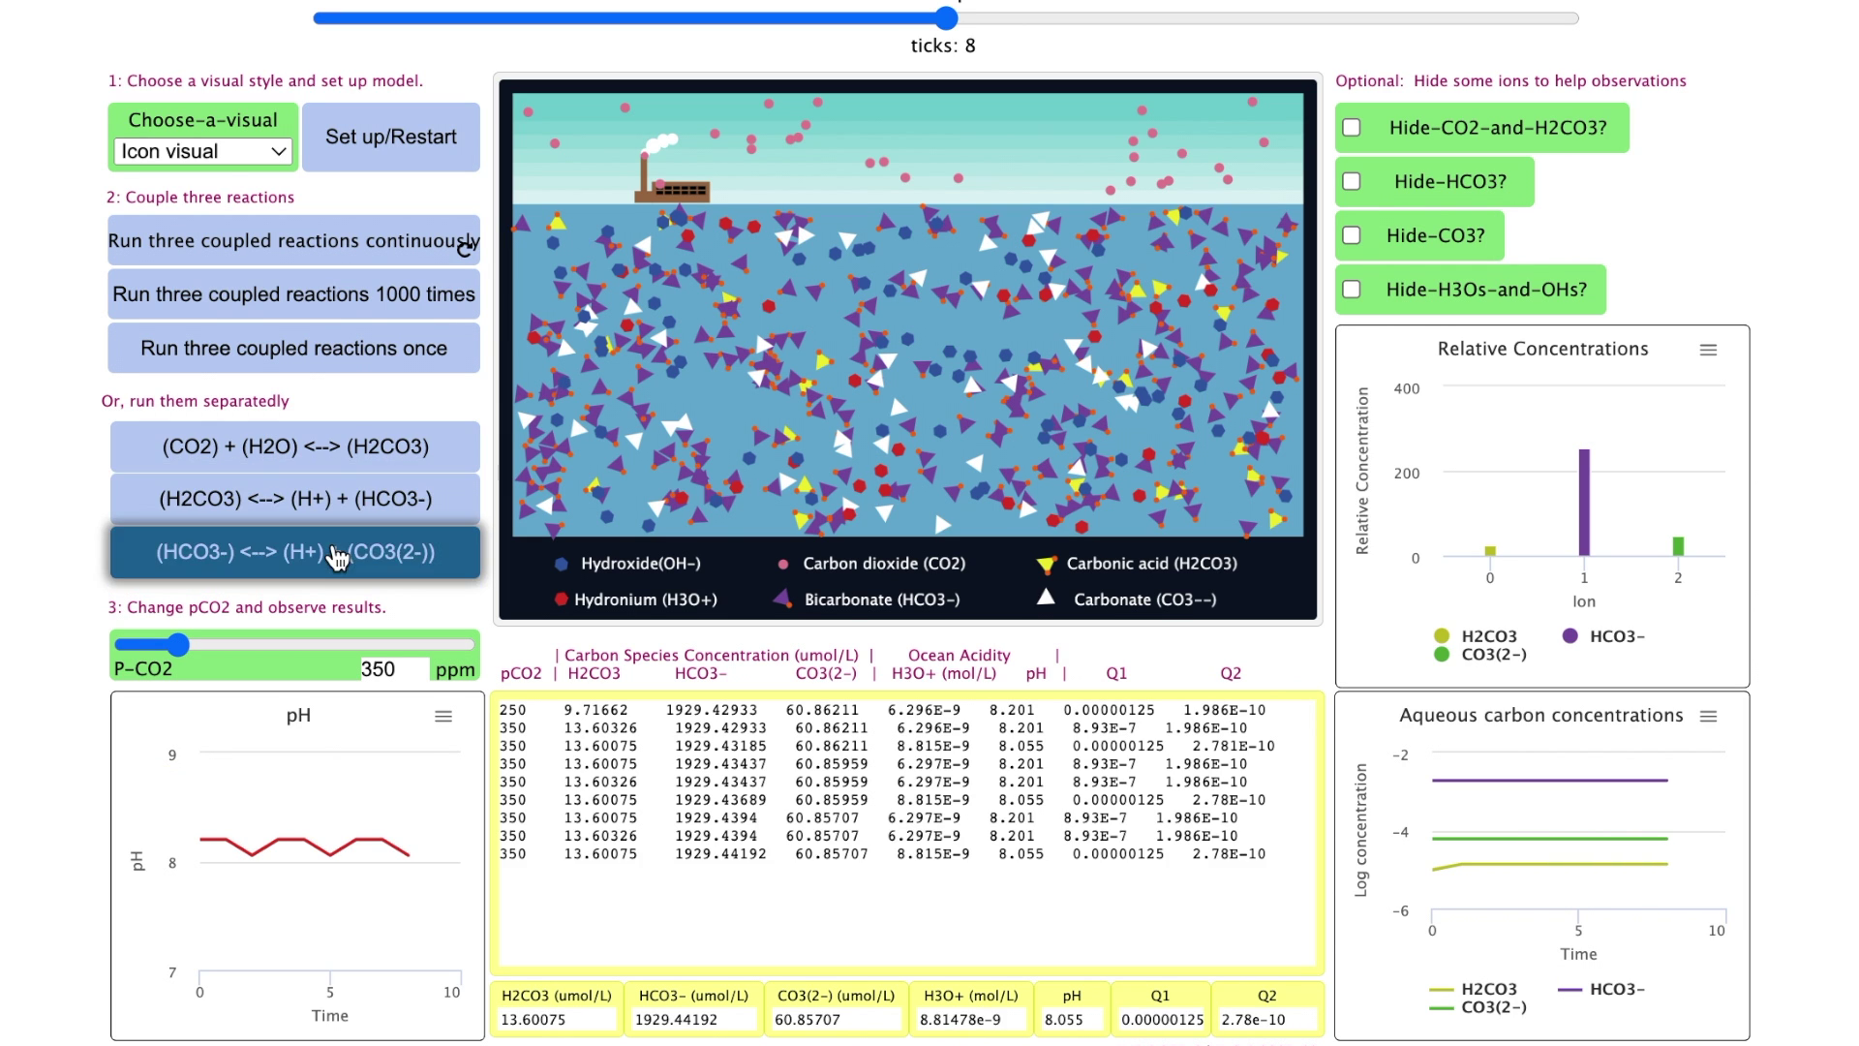
click(334, 449)
click(333, 501)
click(337, 564)
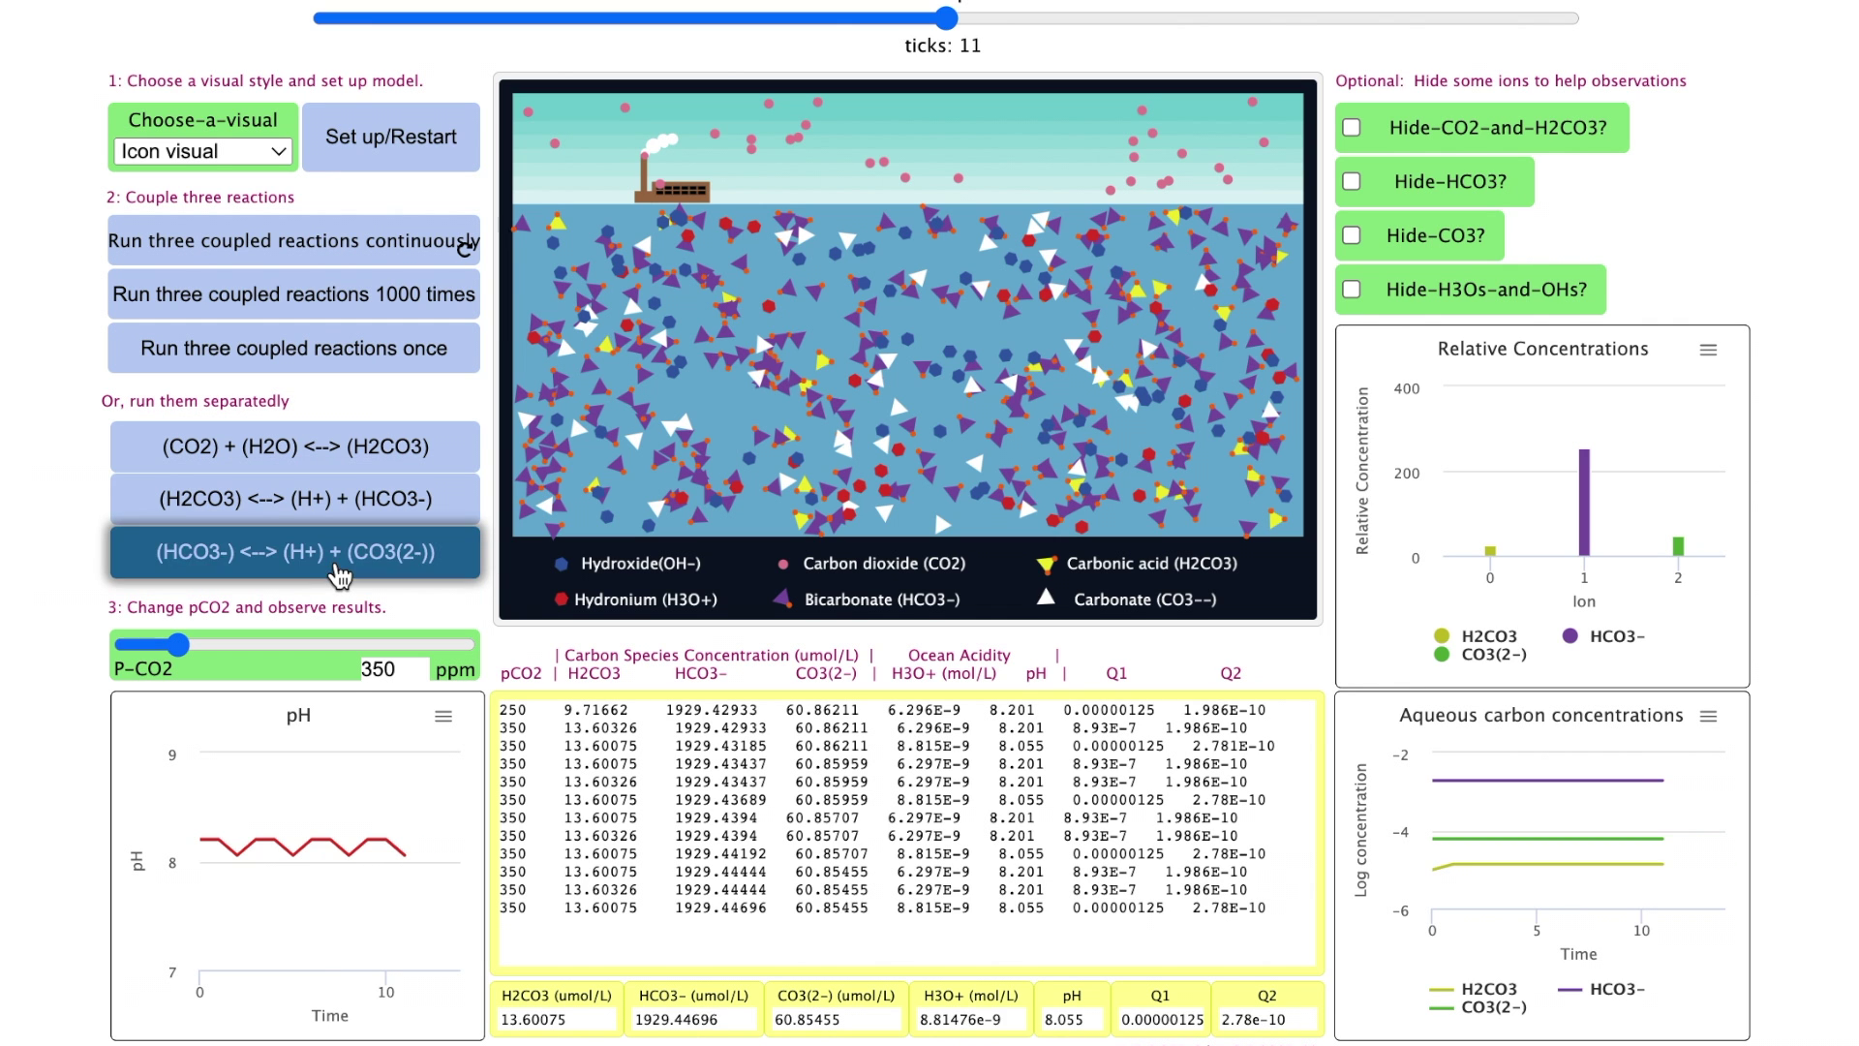
click(341, 452)
click(344, 501)
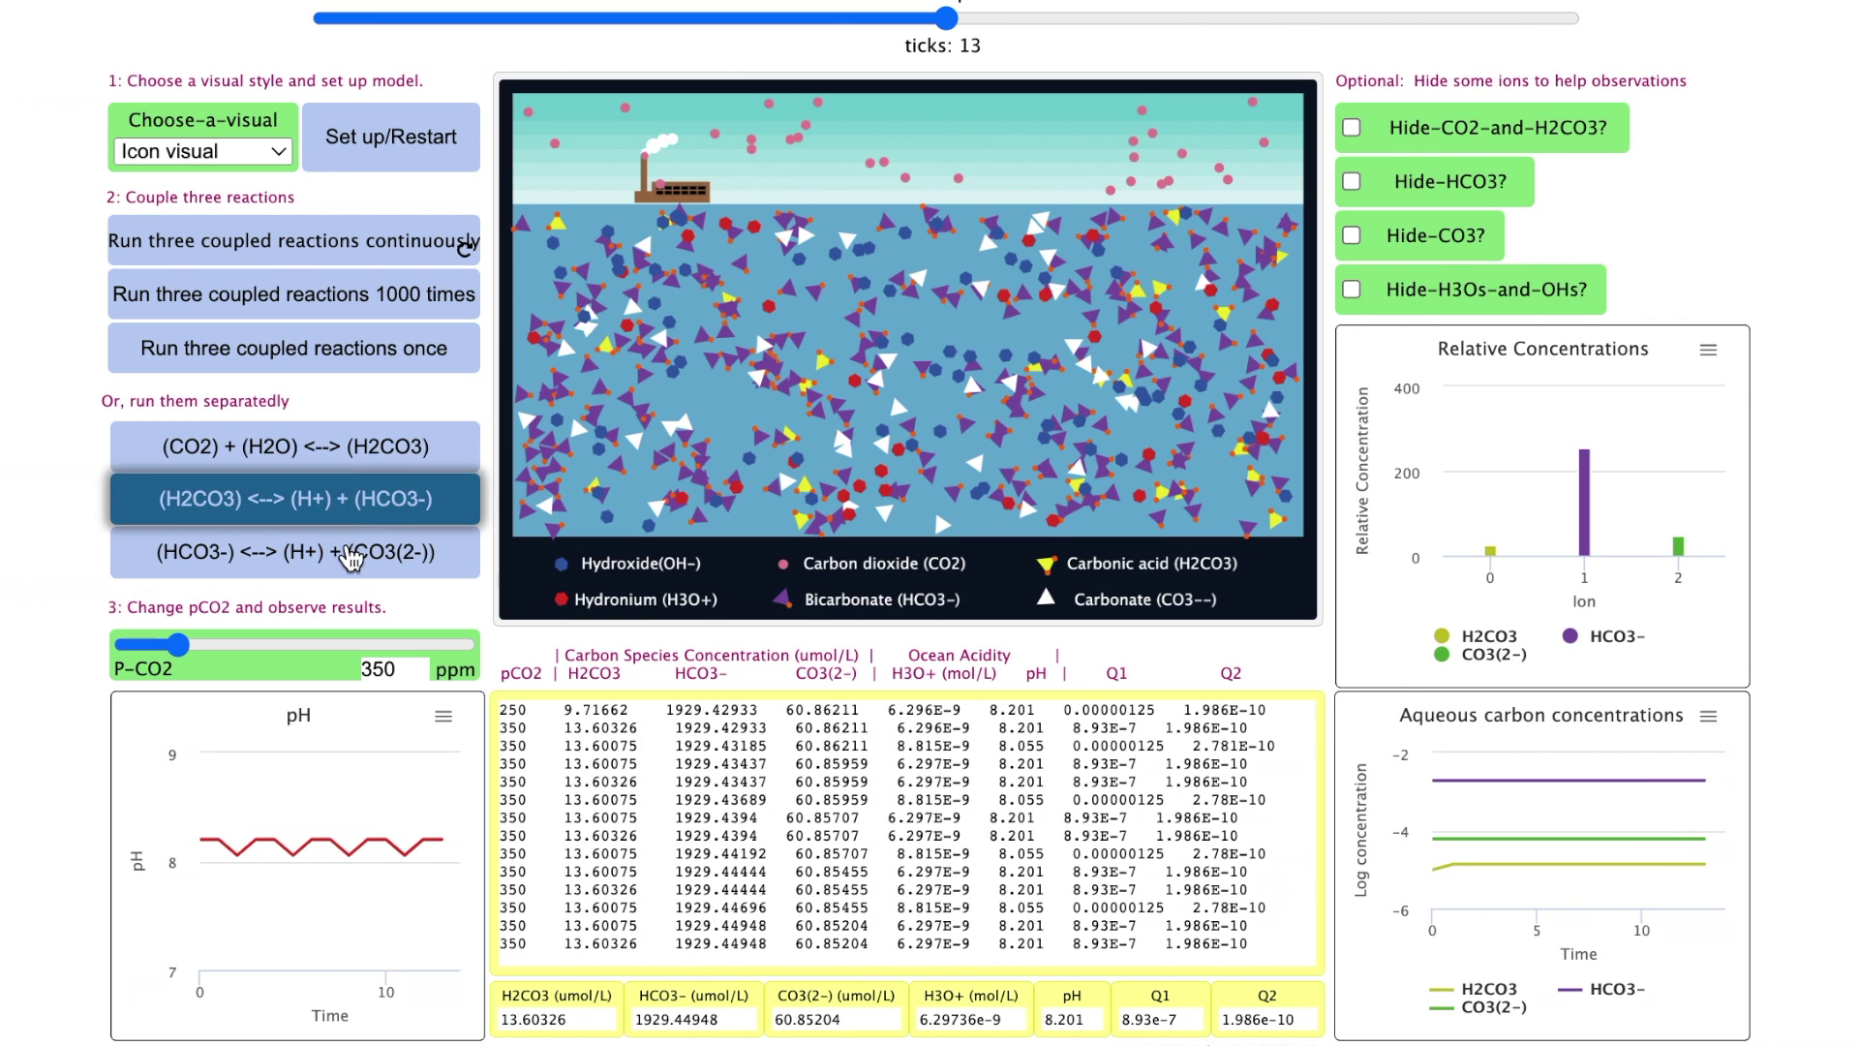
click(350, 558)
Check the results table and plots, and run two further rounds of the three separate reactions in order.
scroll(996, 821, down, 1)
scroll(995, 821, down, 3)
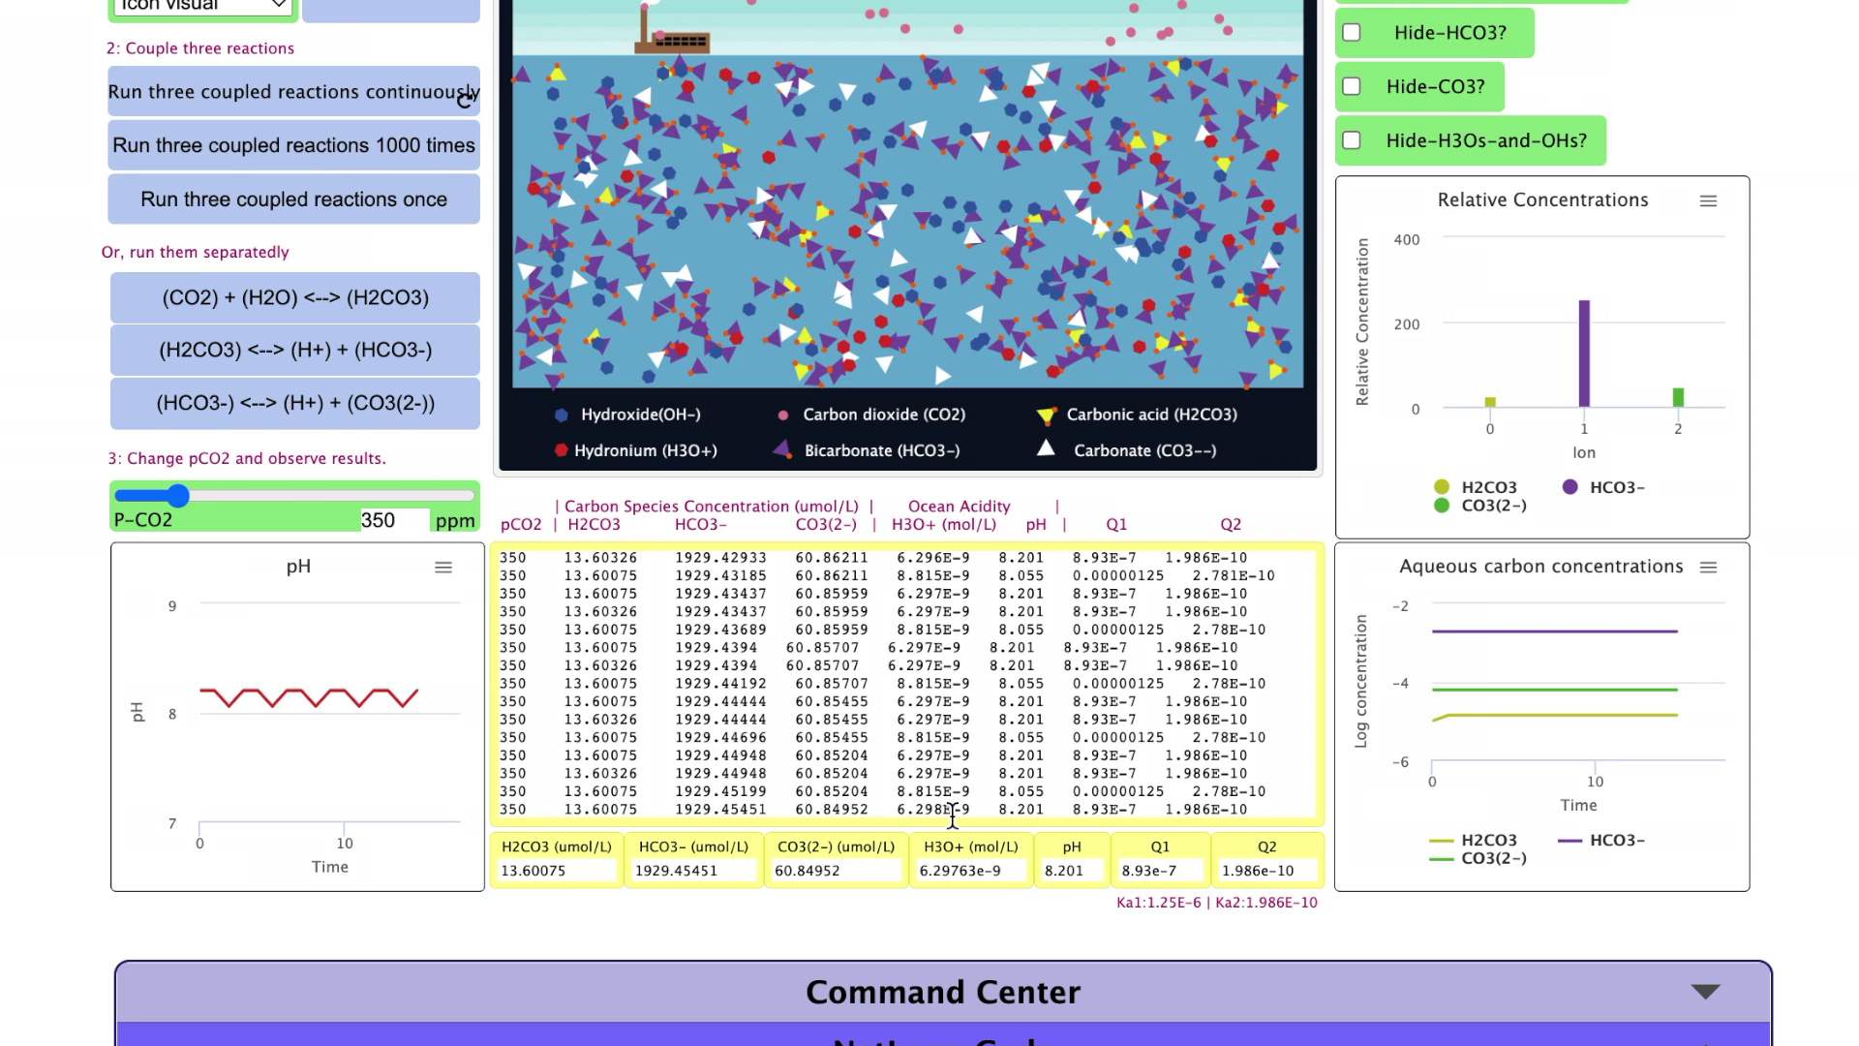
scroll(89, 702, up, 3)
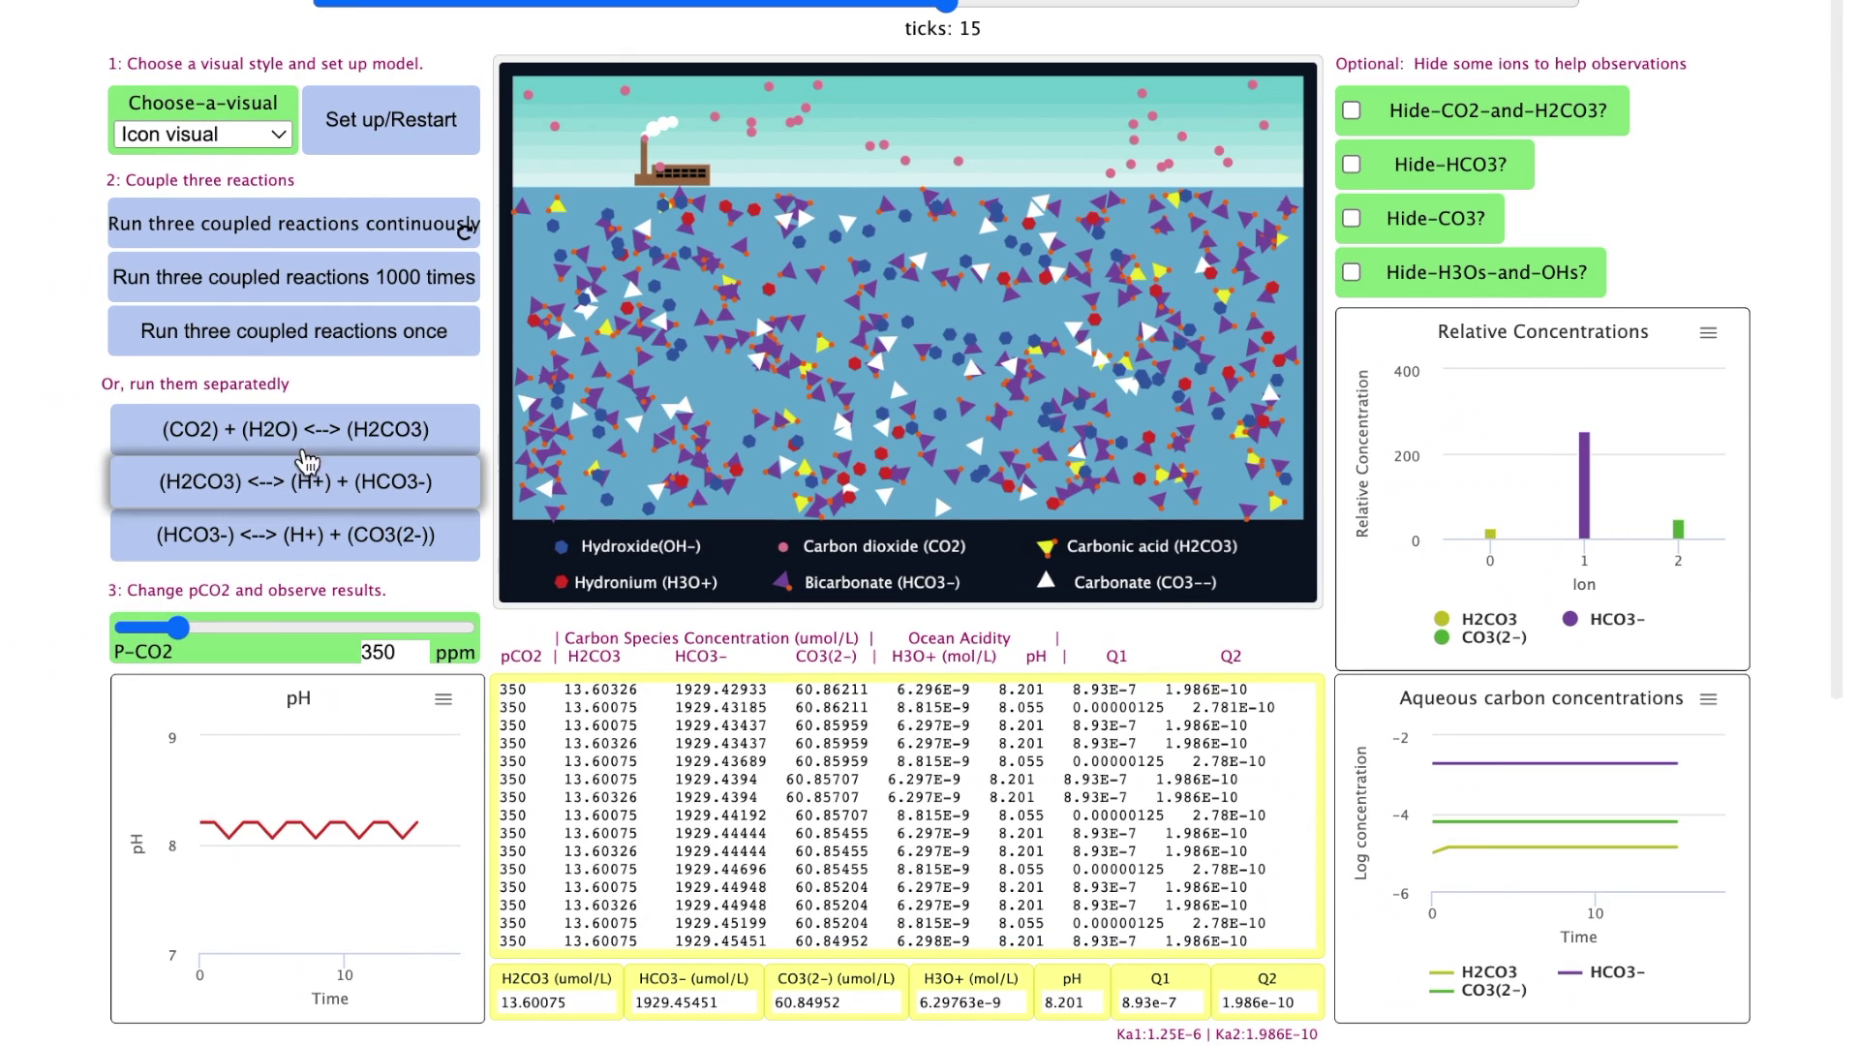
click(305, 450)
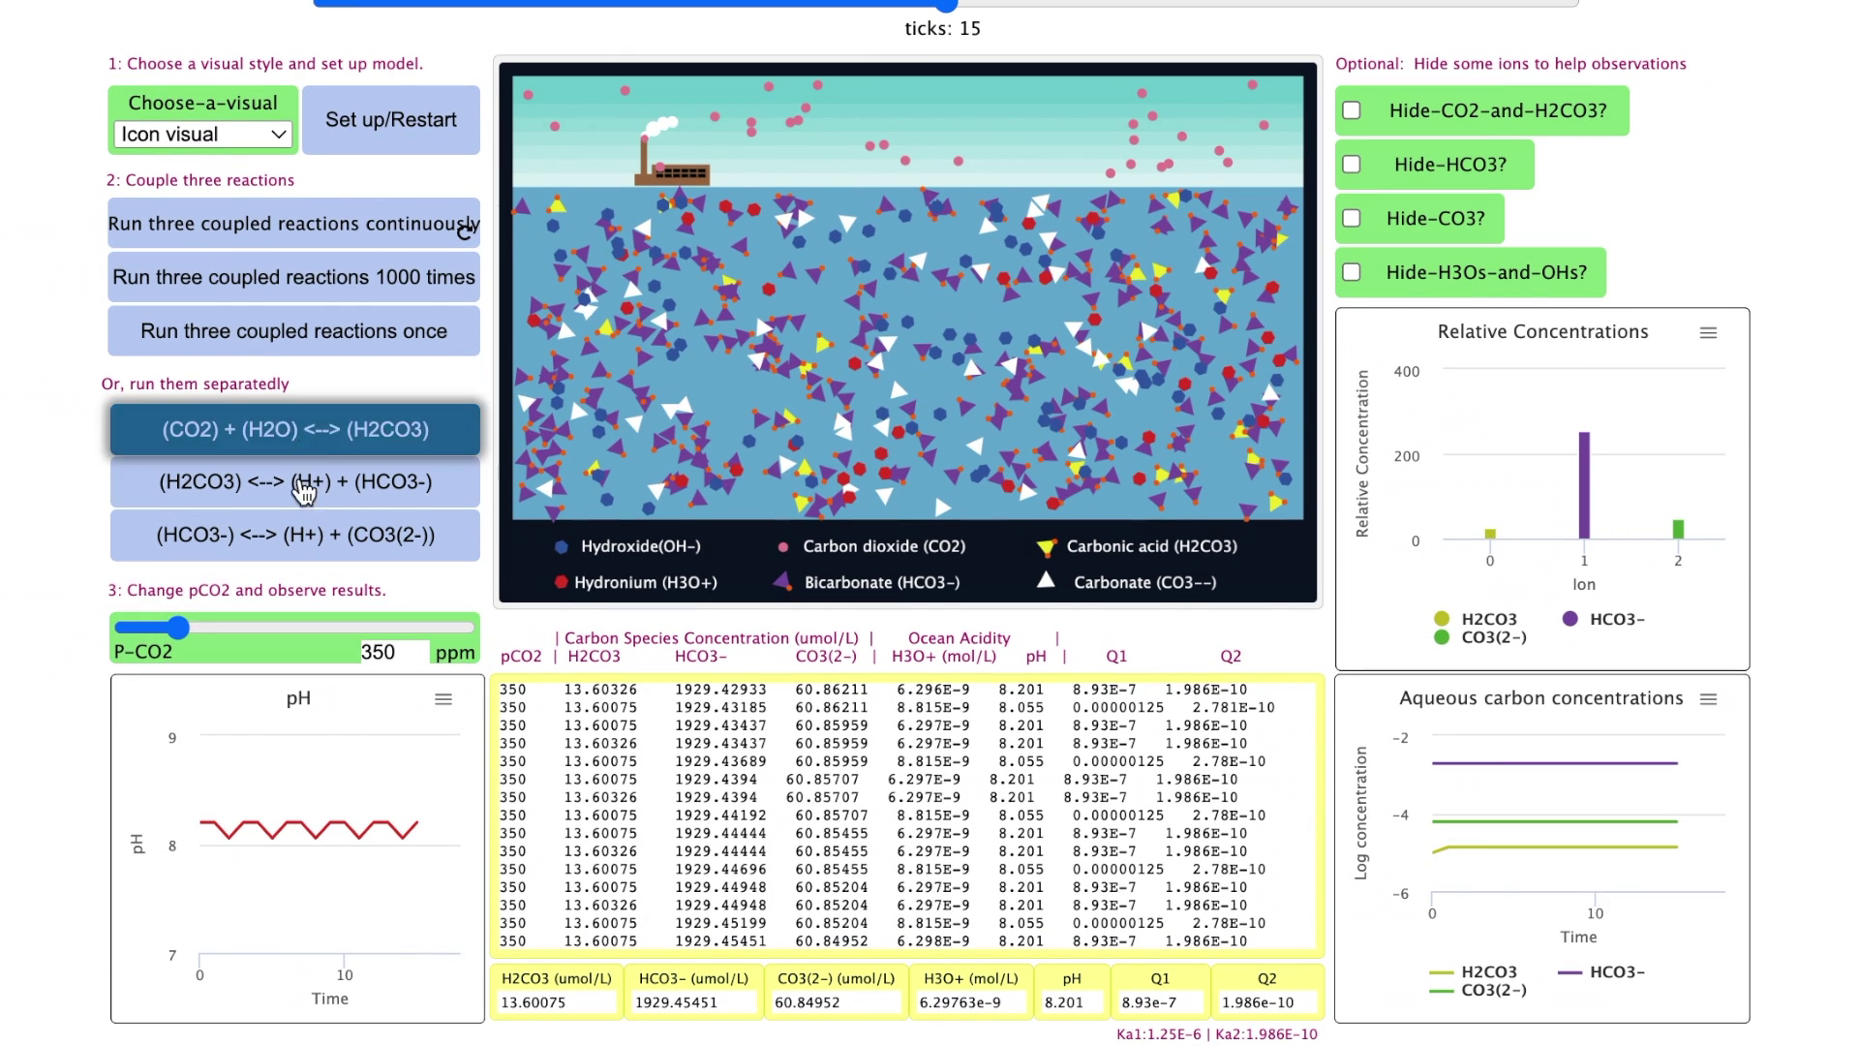
click(306, 458)
click(303, 448)
click(300, 481)
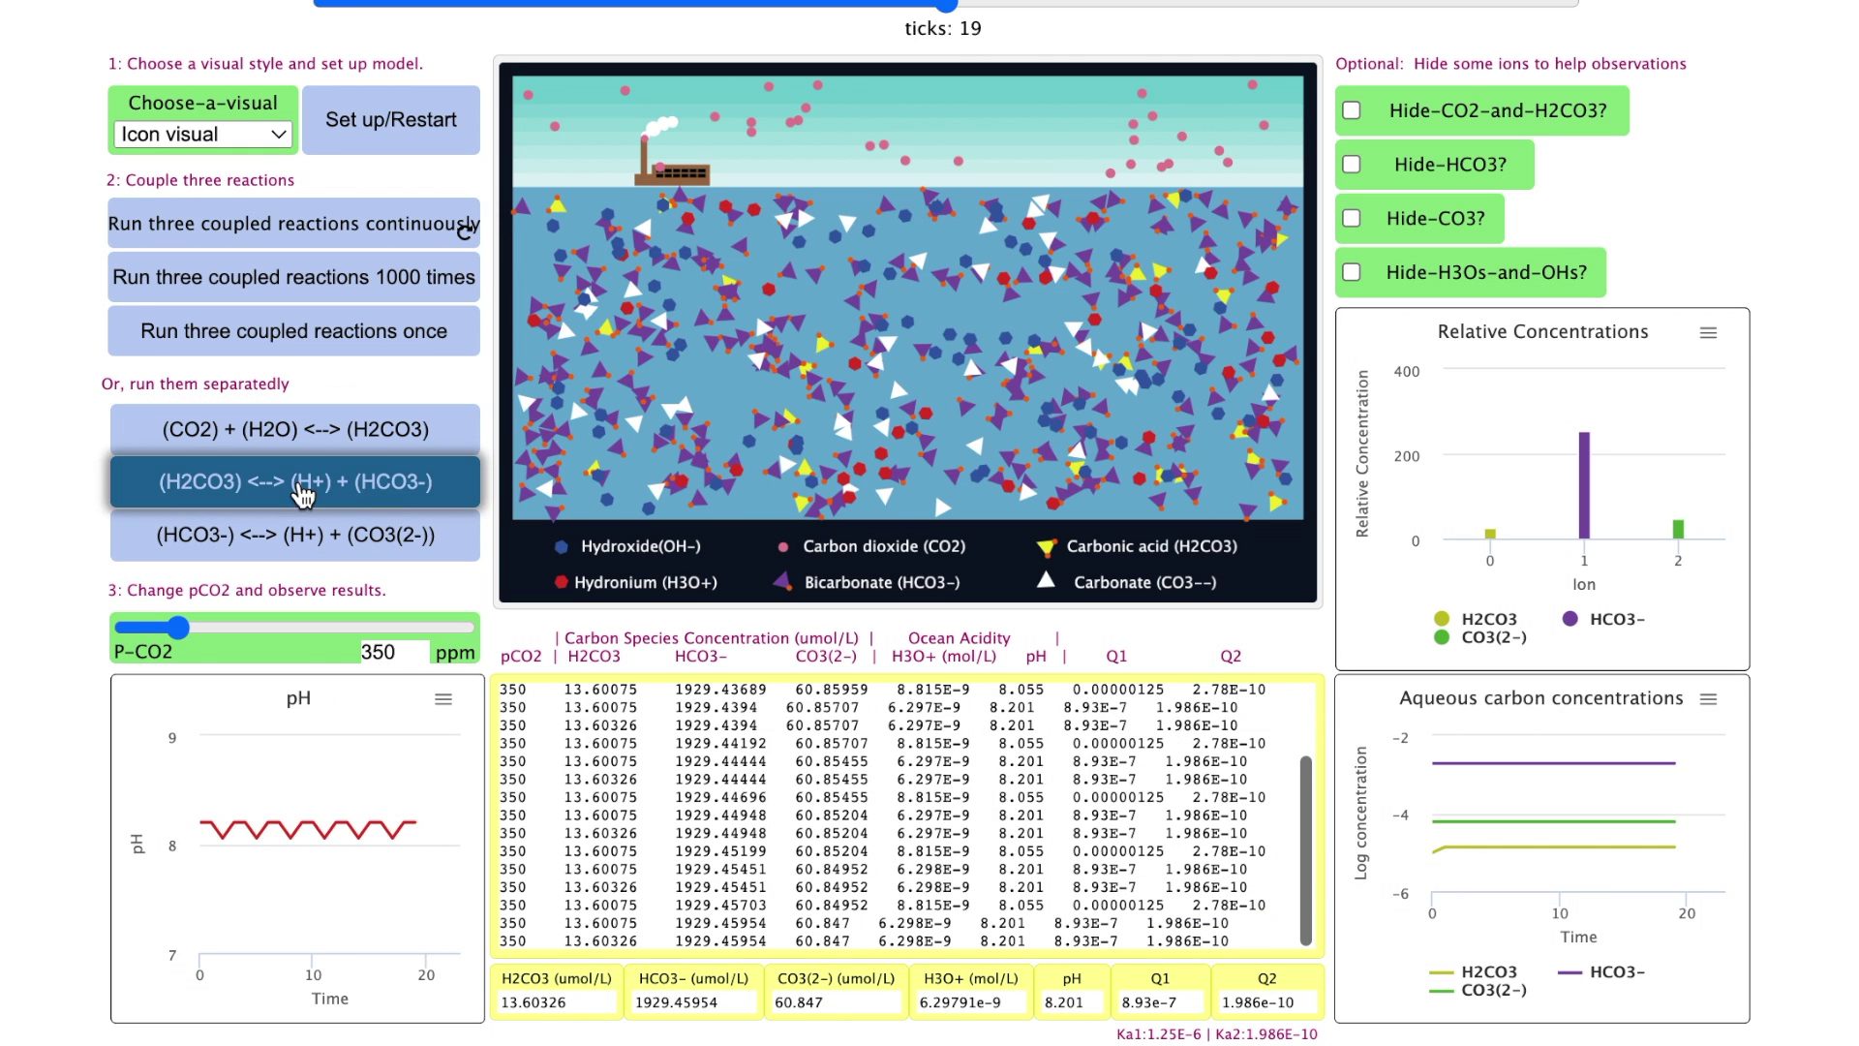
click(302, 538)
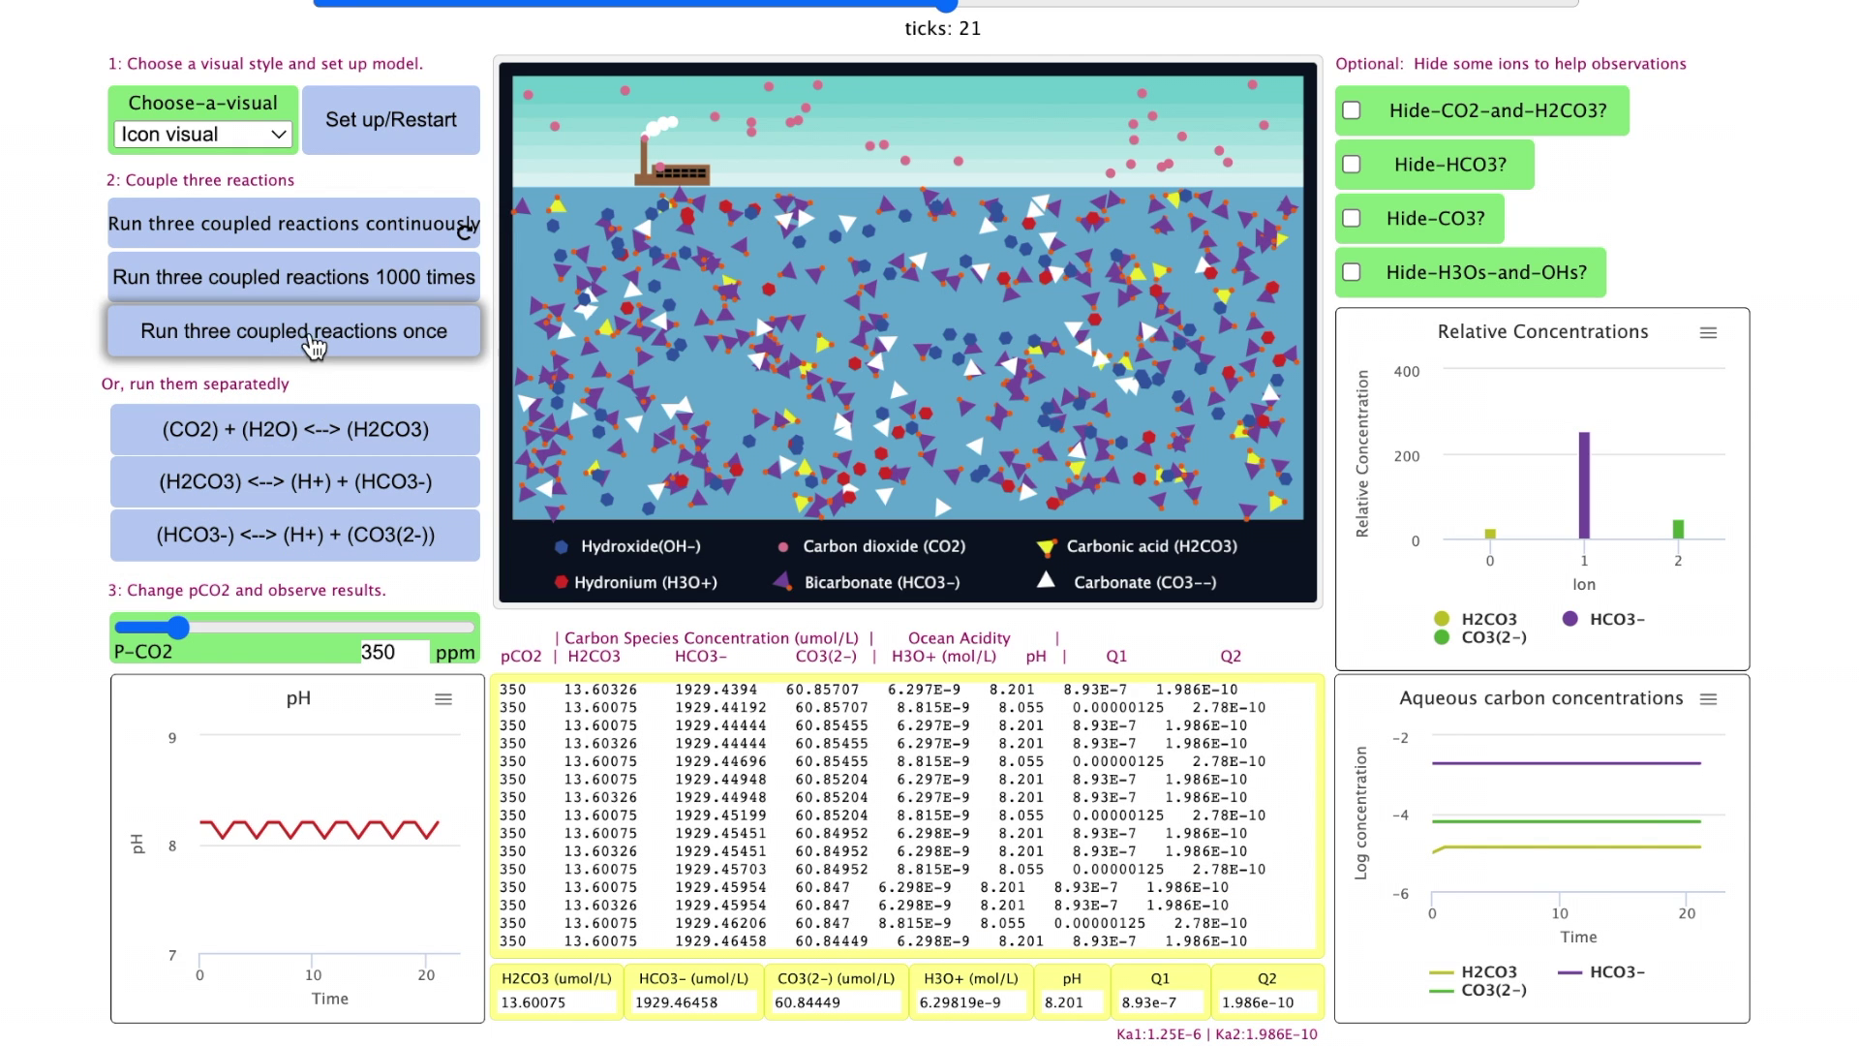
Run the three coupled reactions one cycle at a time repeatedly, and continue with repeated runs of 1000 cycles.
click(345, 347)
click(346, 347)
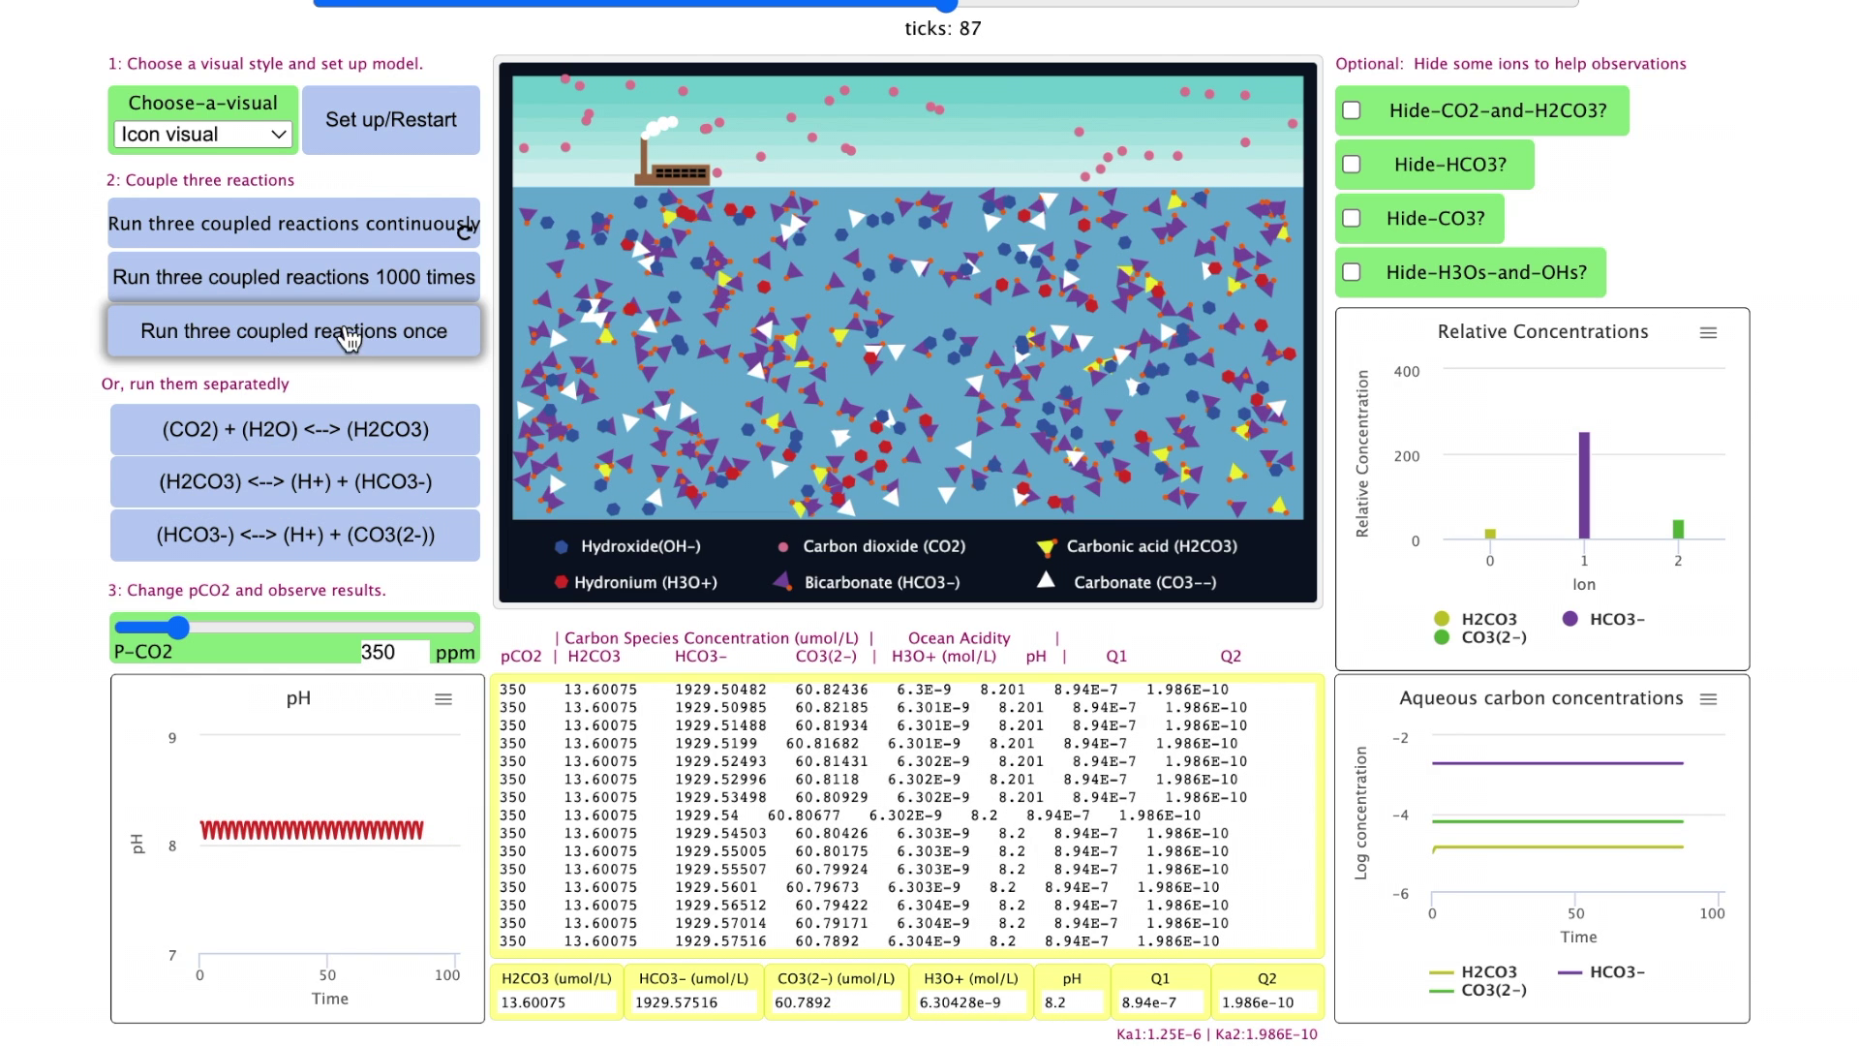
click(336, 290)
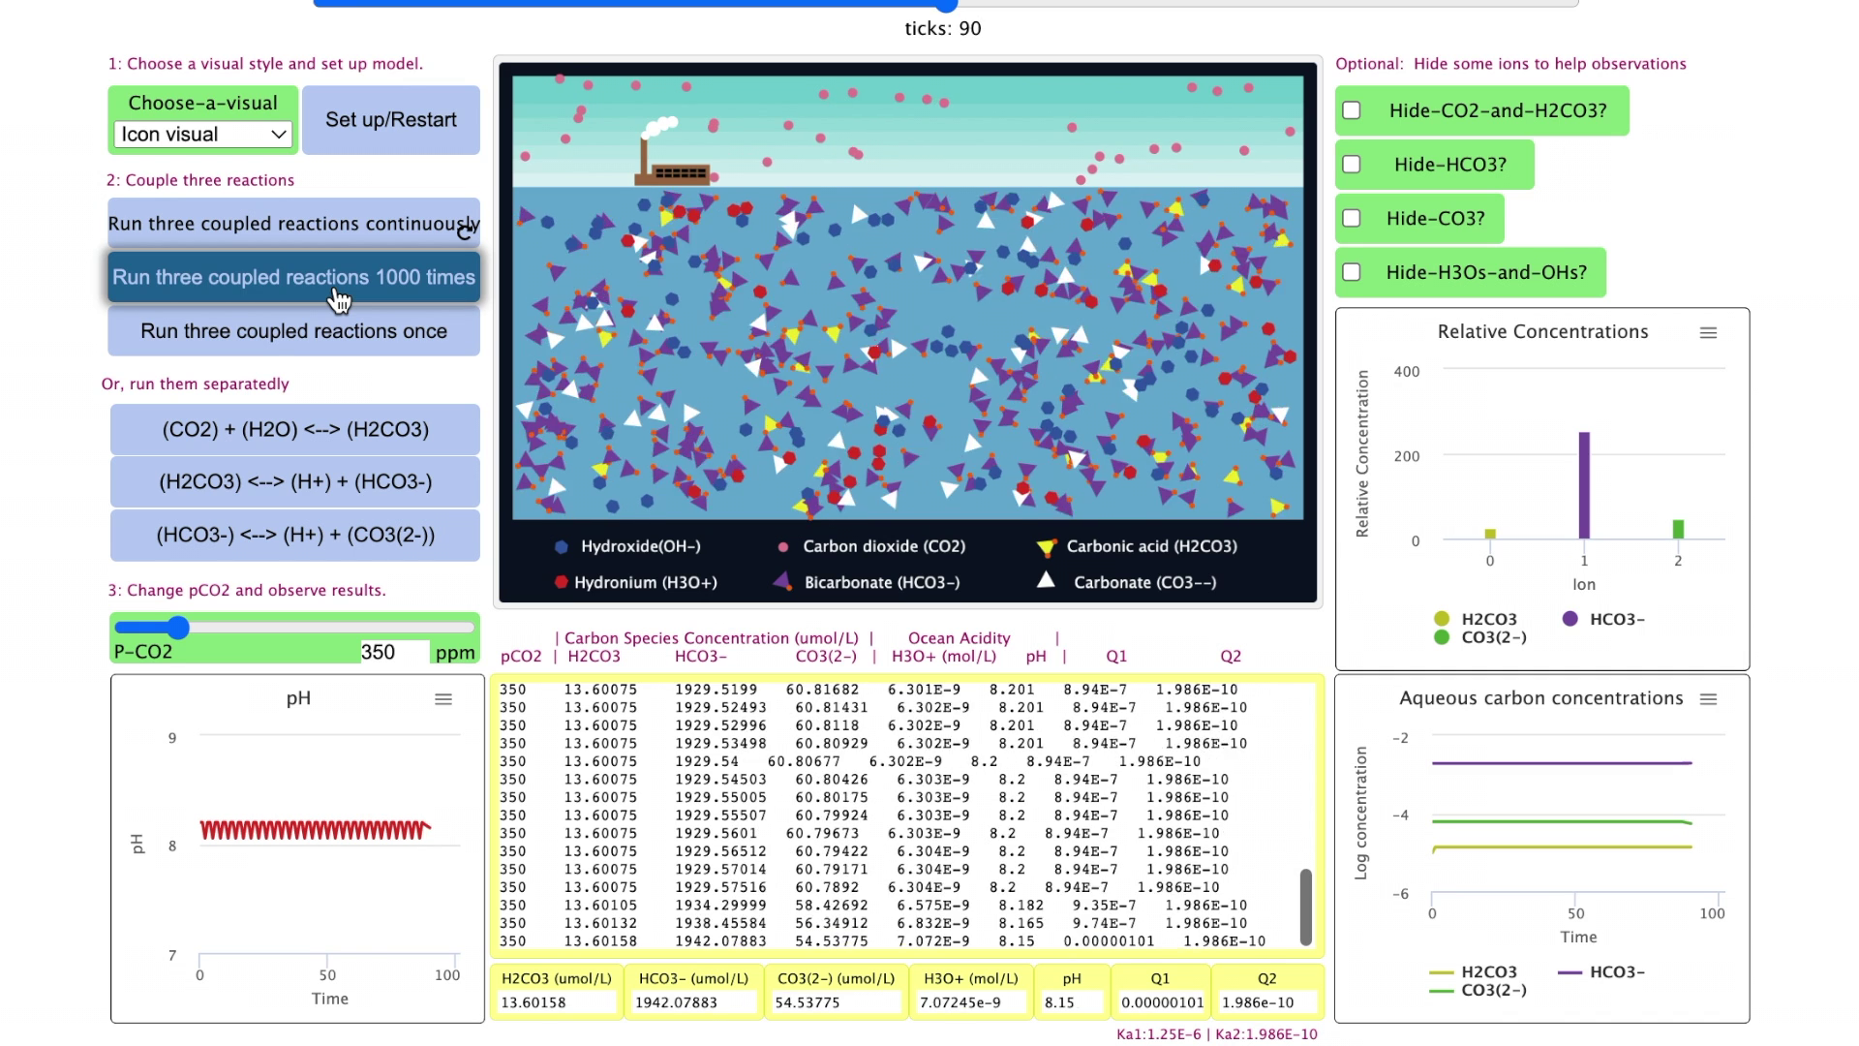
click(336, 291)
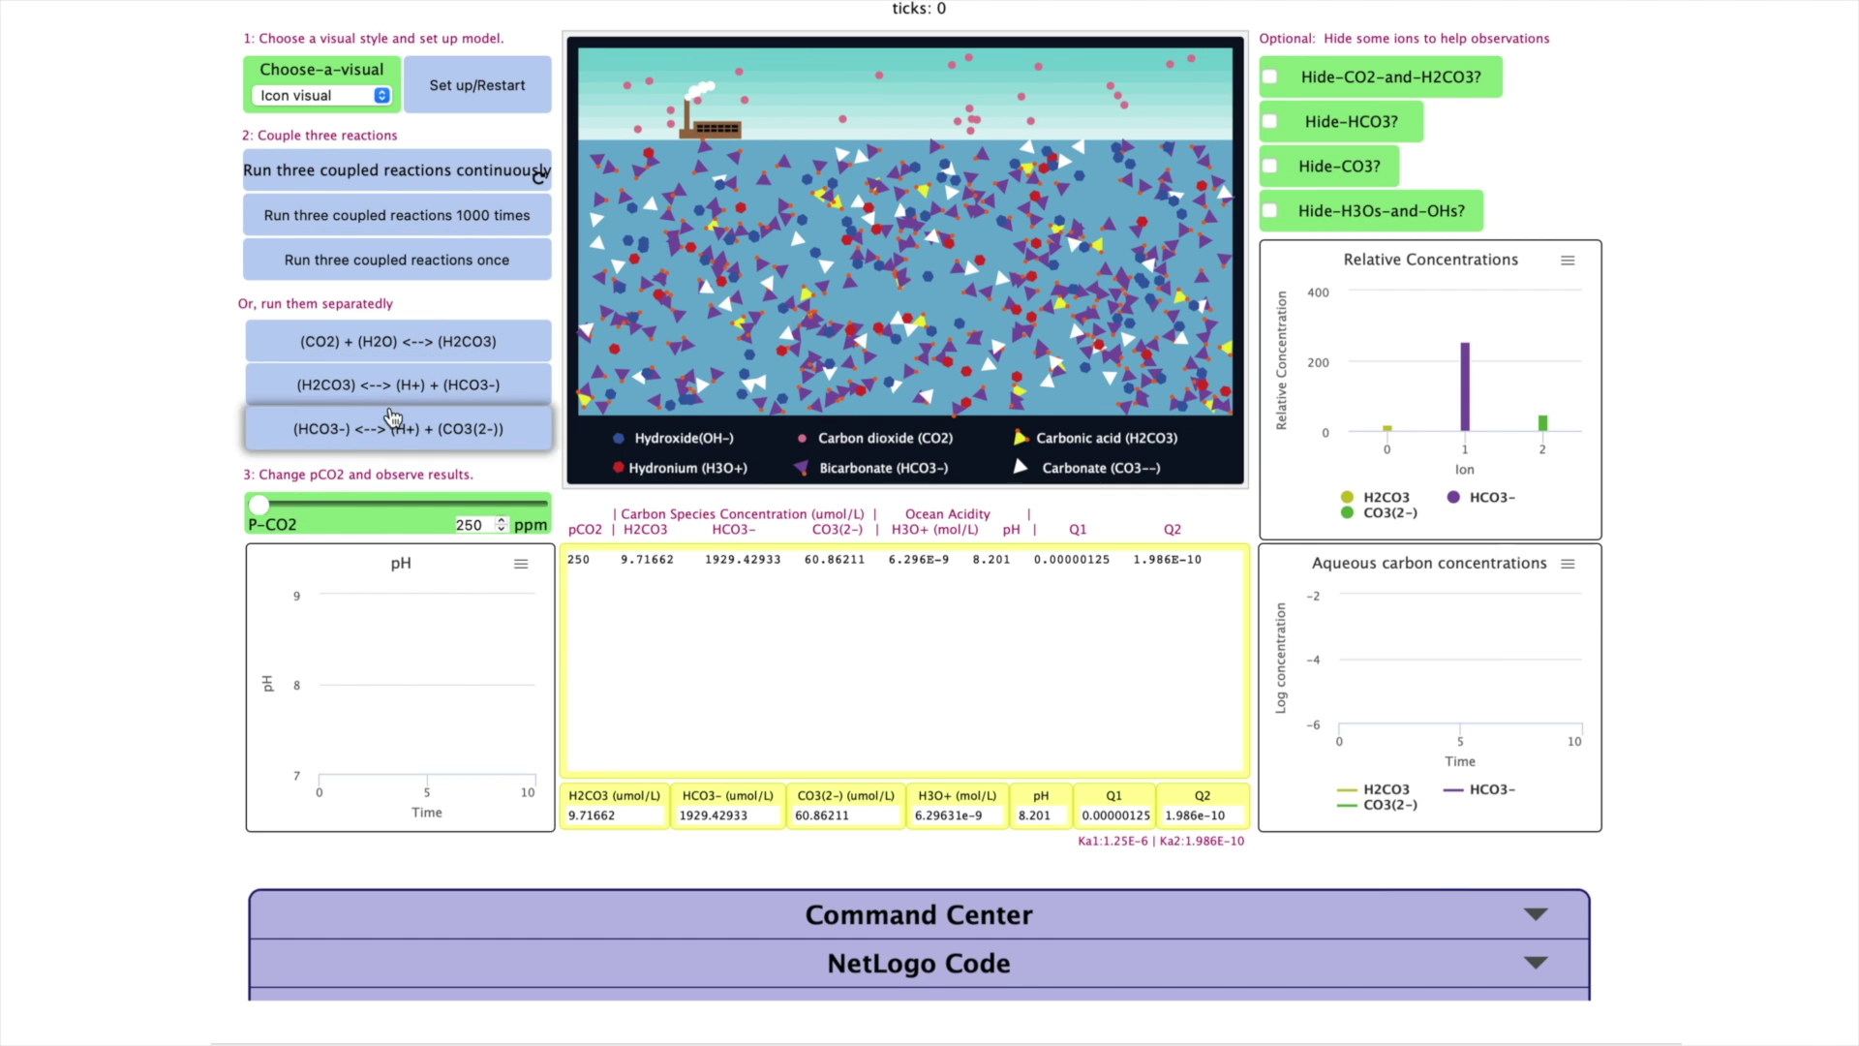
In the restarted model, set P-CO2 to 350 ppm and run each of the three separate reactions once in order.
drag(259, 503, 302, 505)
click(395, 343)
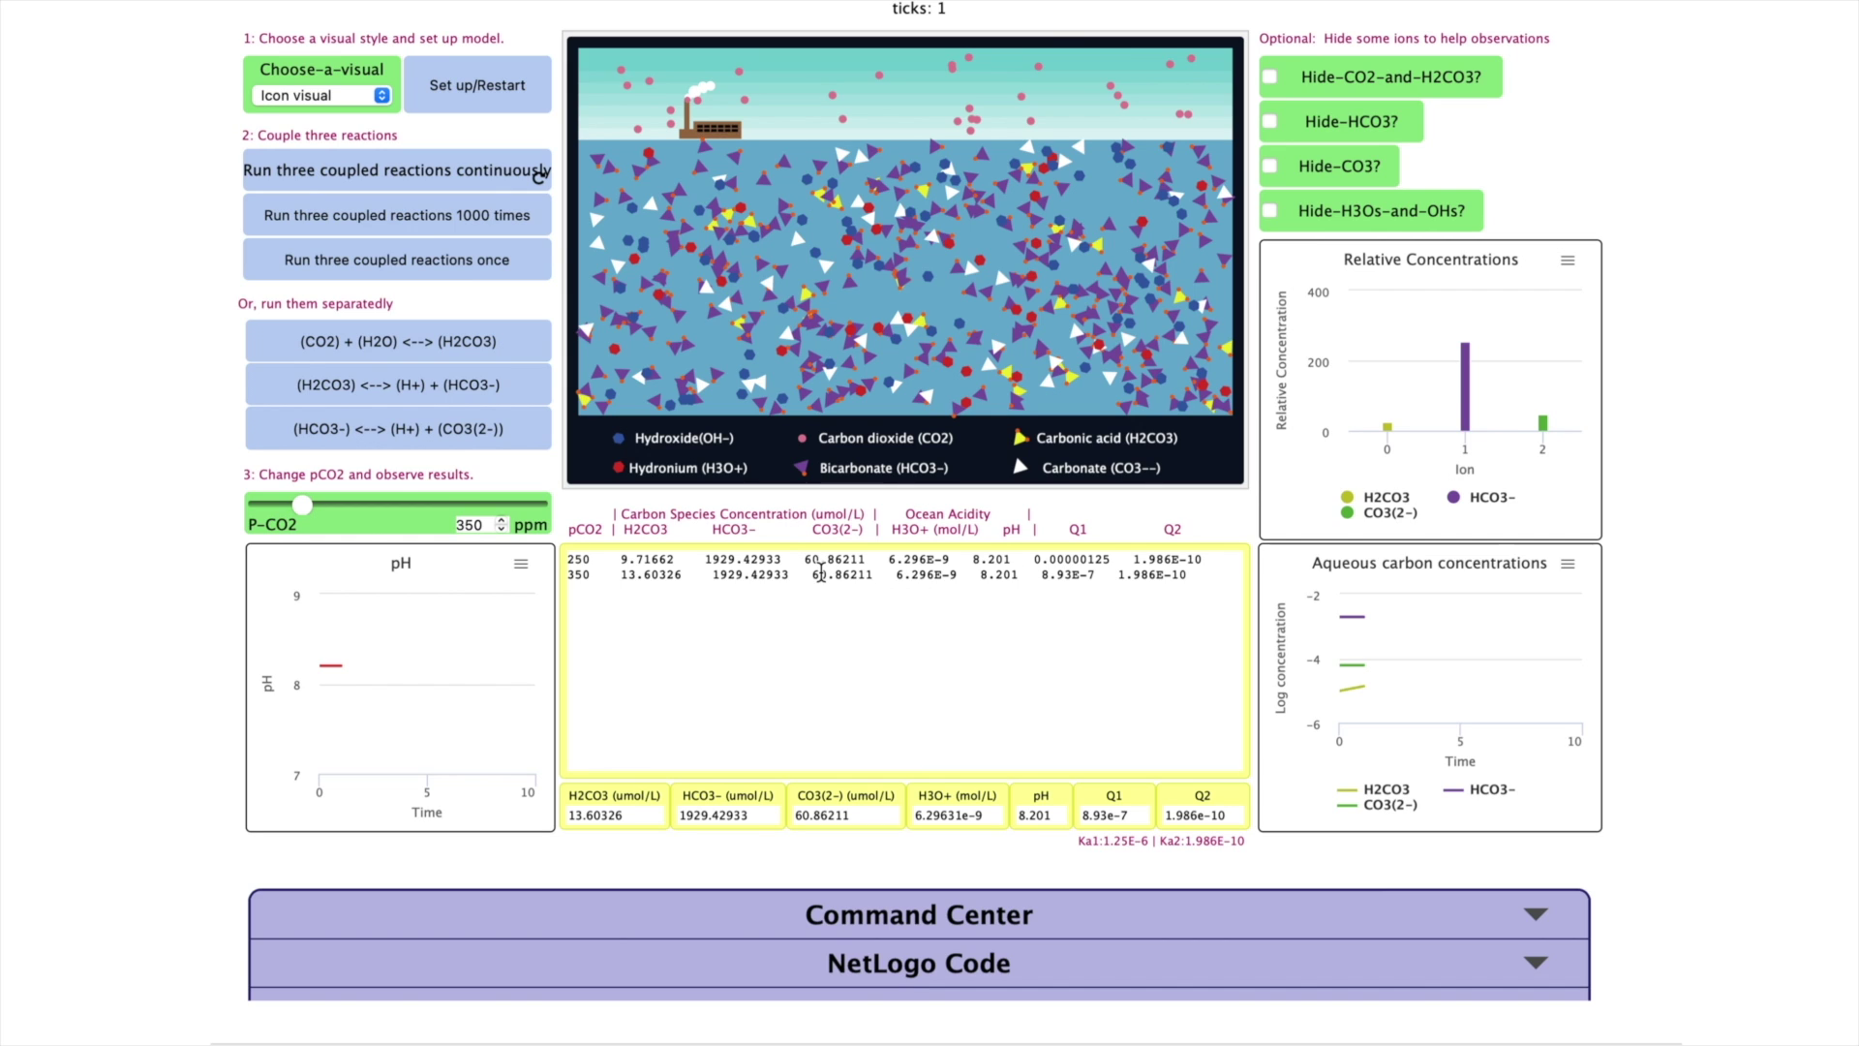
click(441, 388)
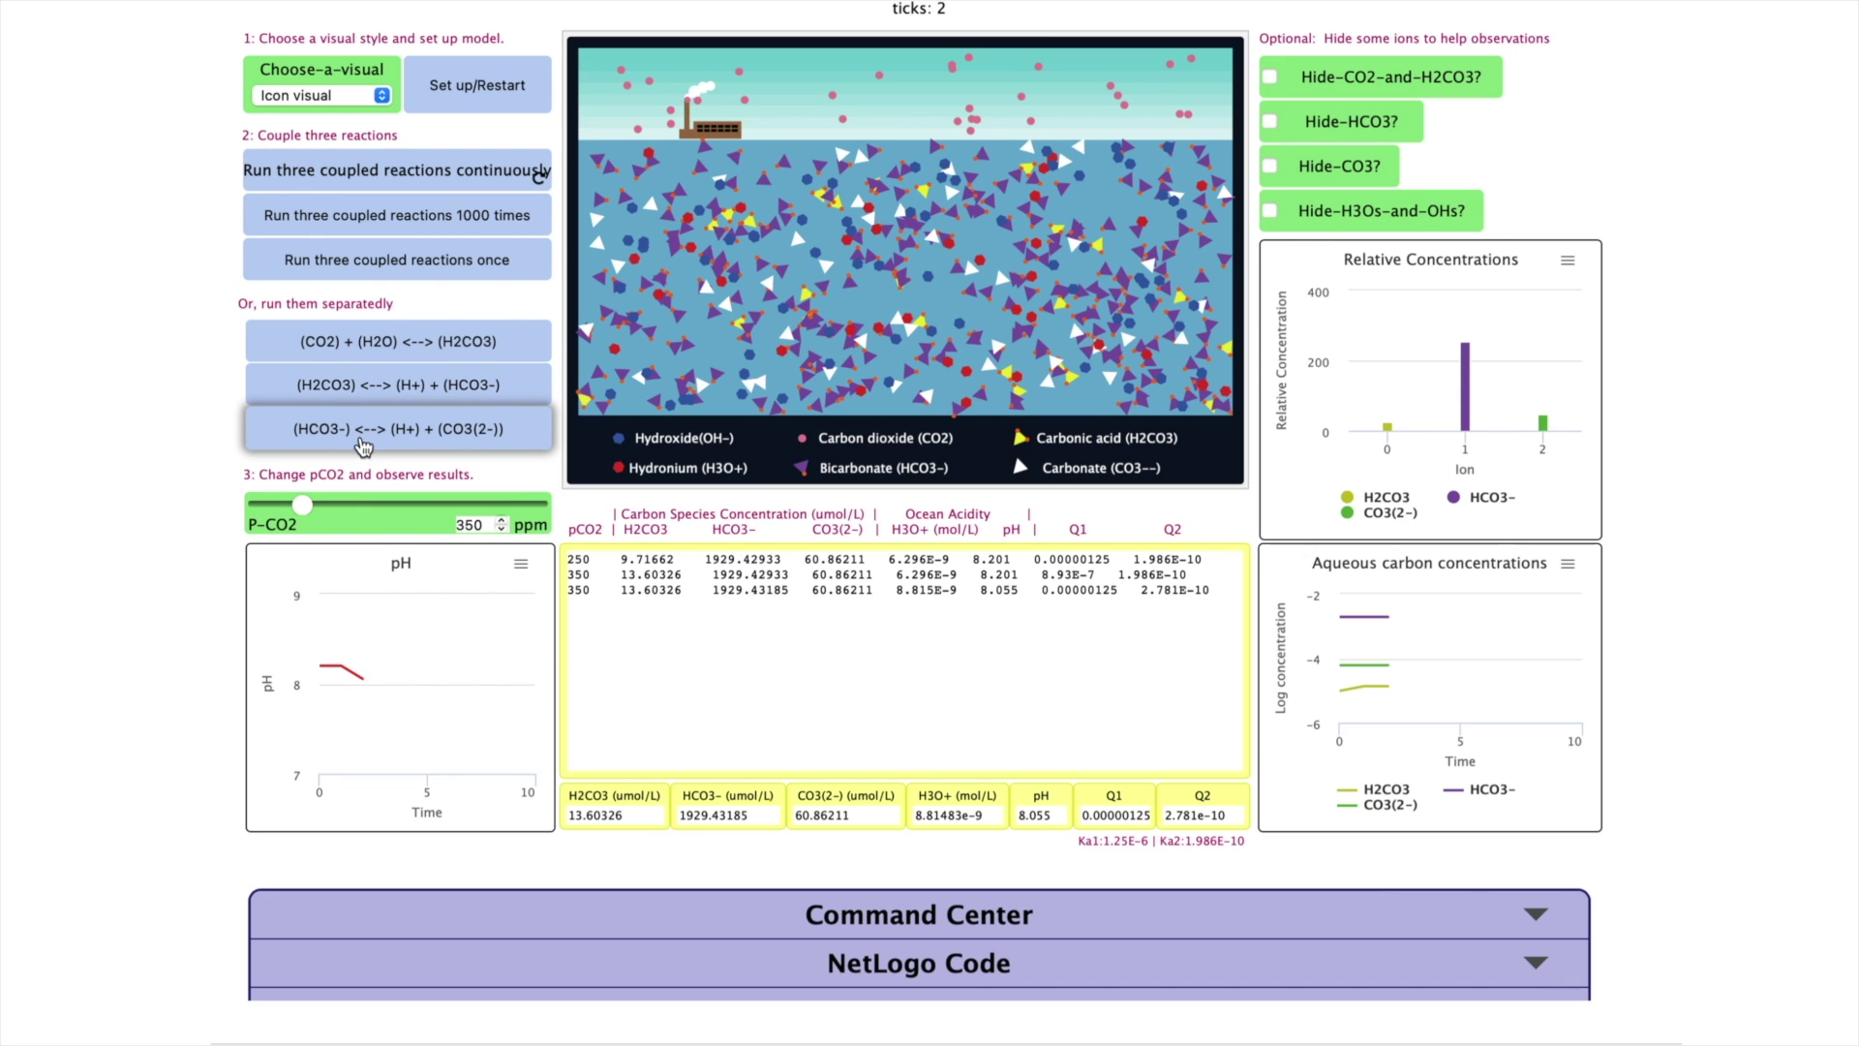
click(364, 441)
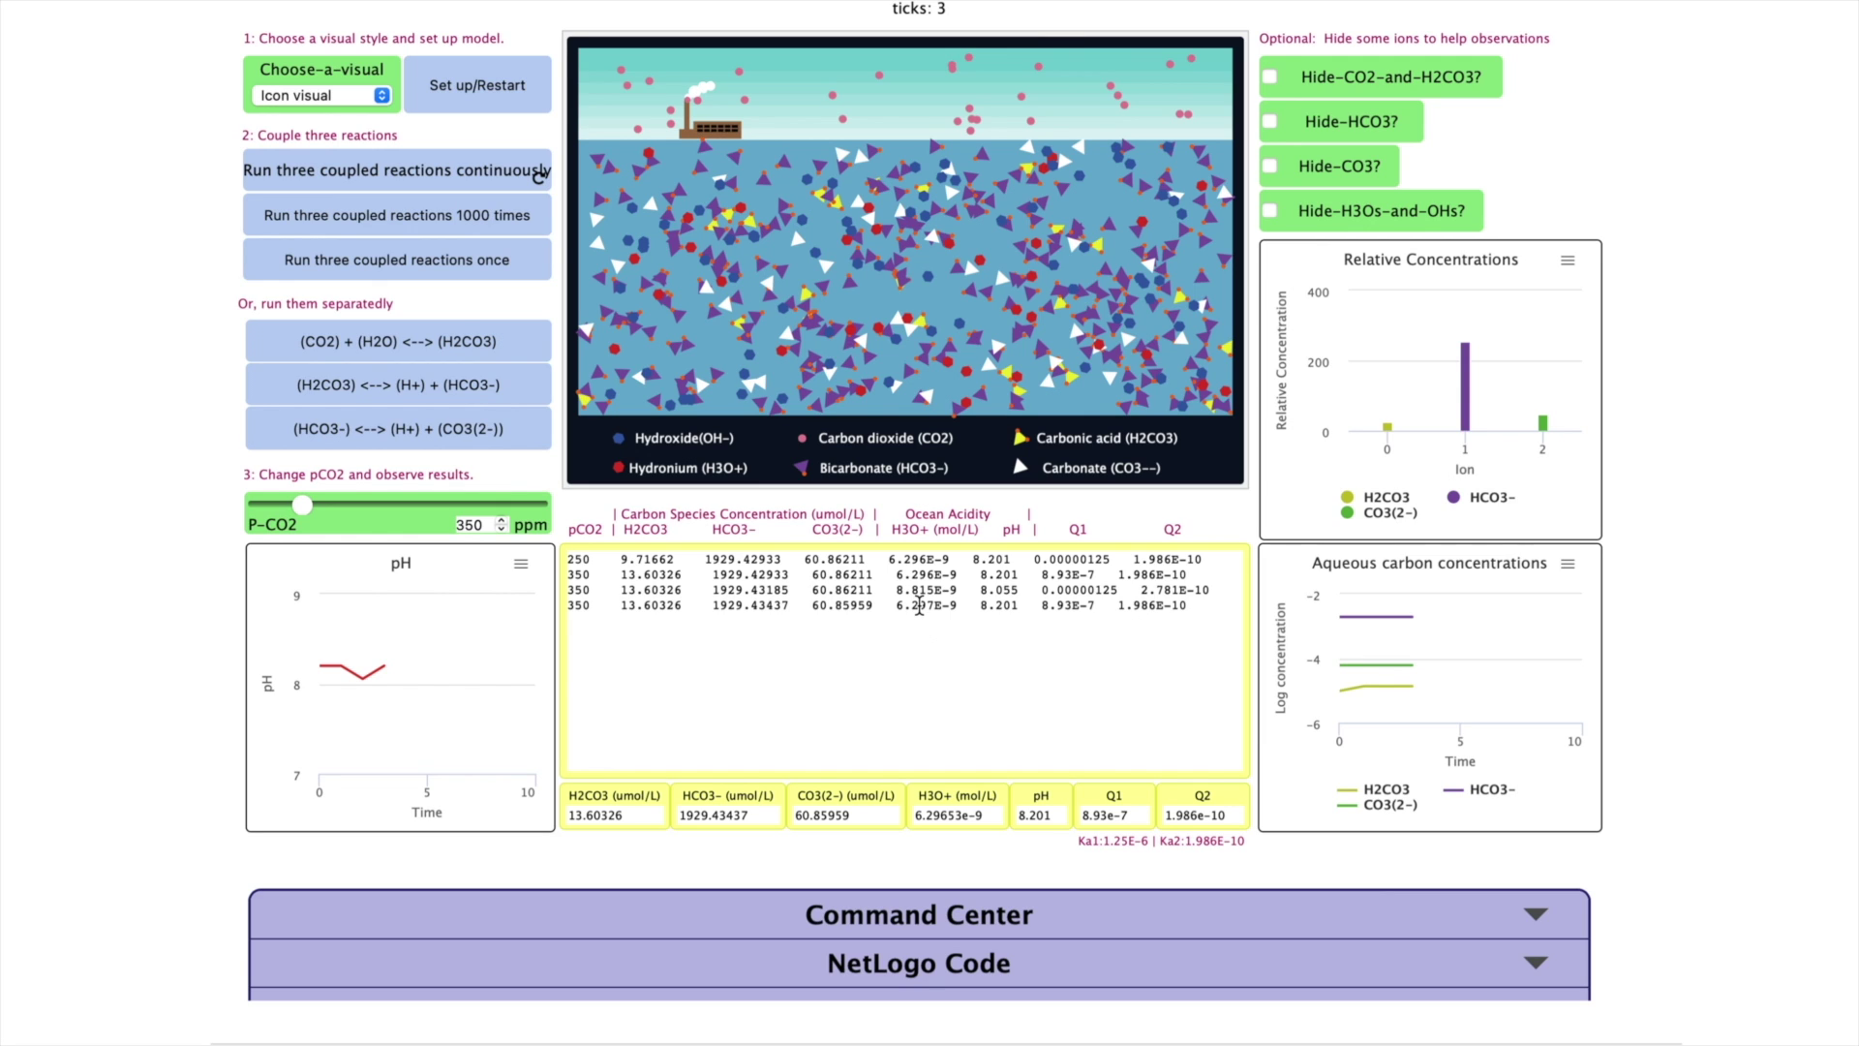
Run the three separate reactions in order for two more rounds at a P-CO2 of 350 ppm.
click(398, 341)
scroll(398, 349, down, 1)
click(398, 376)
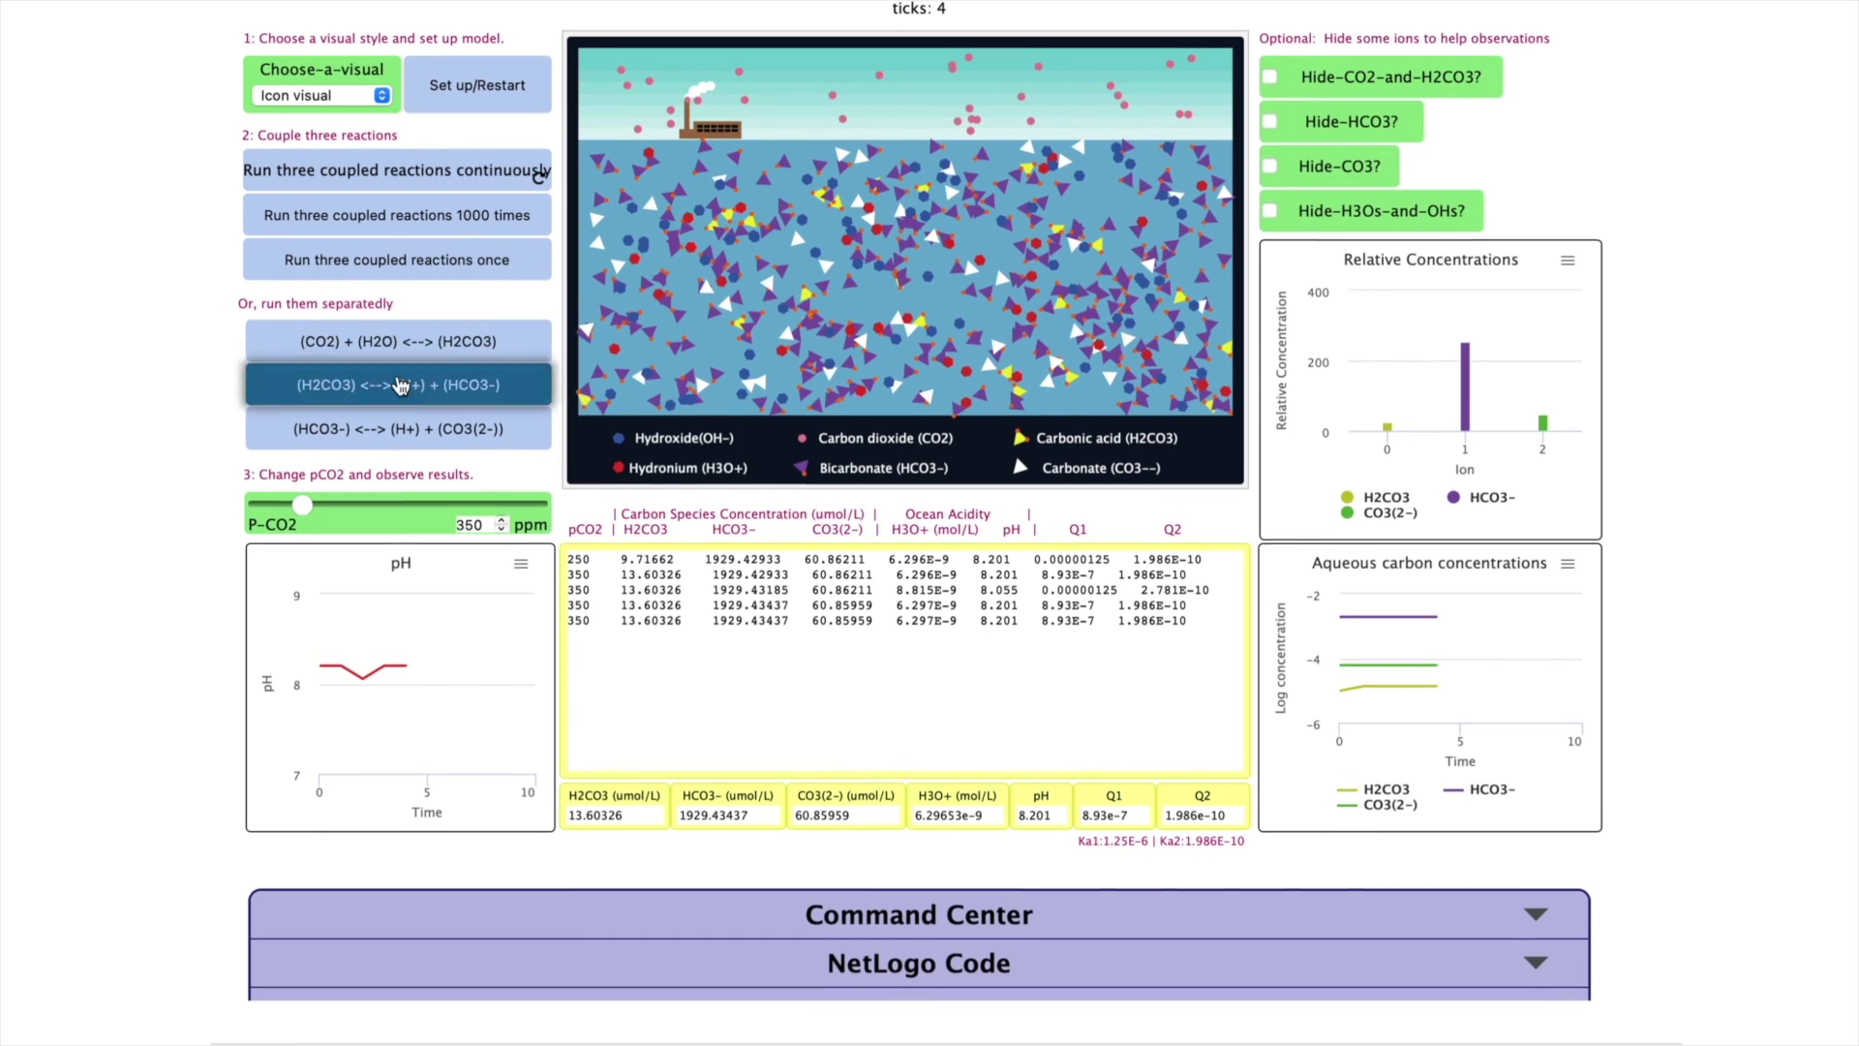
click(420, 433)
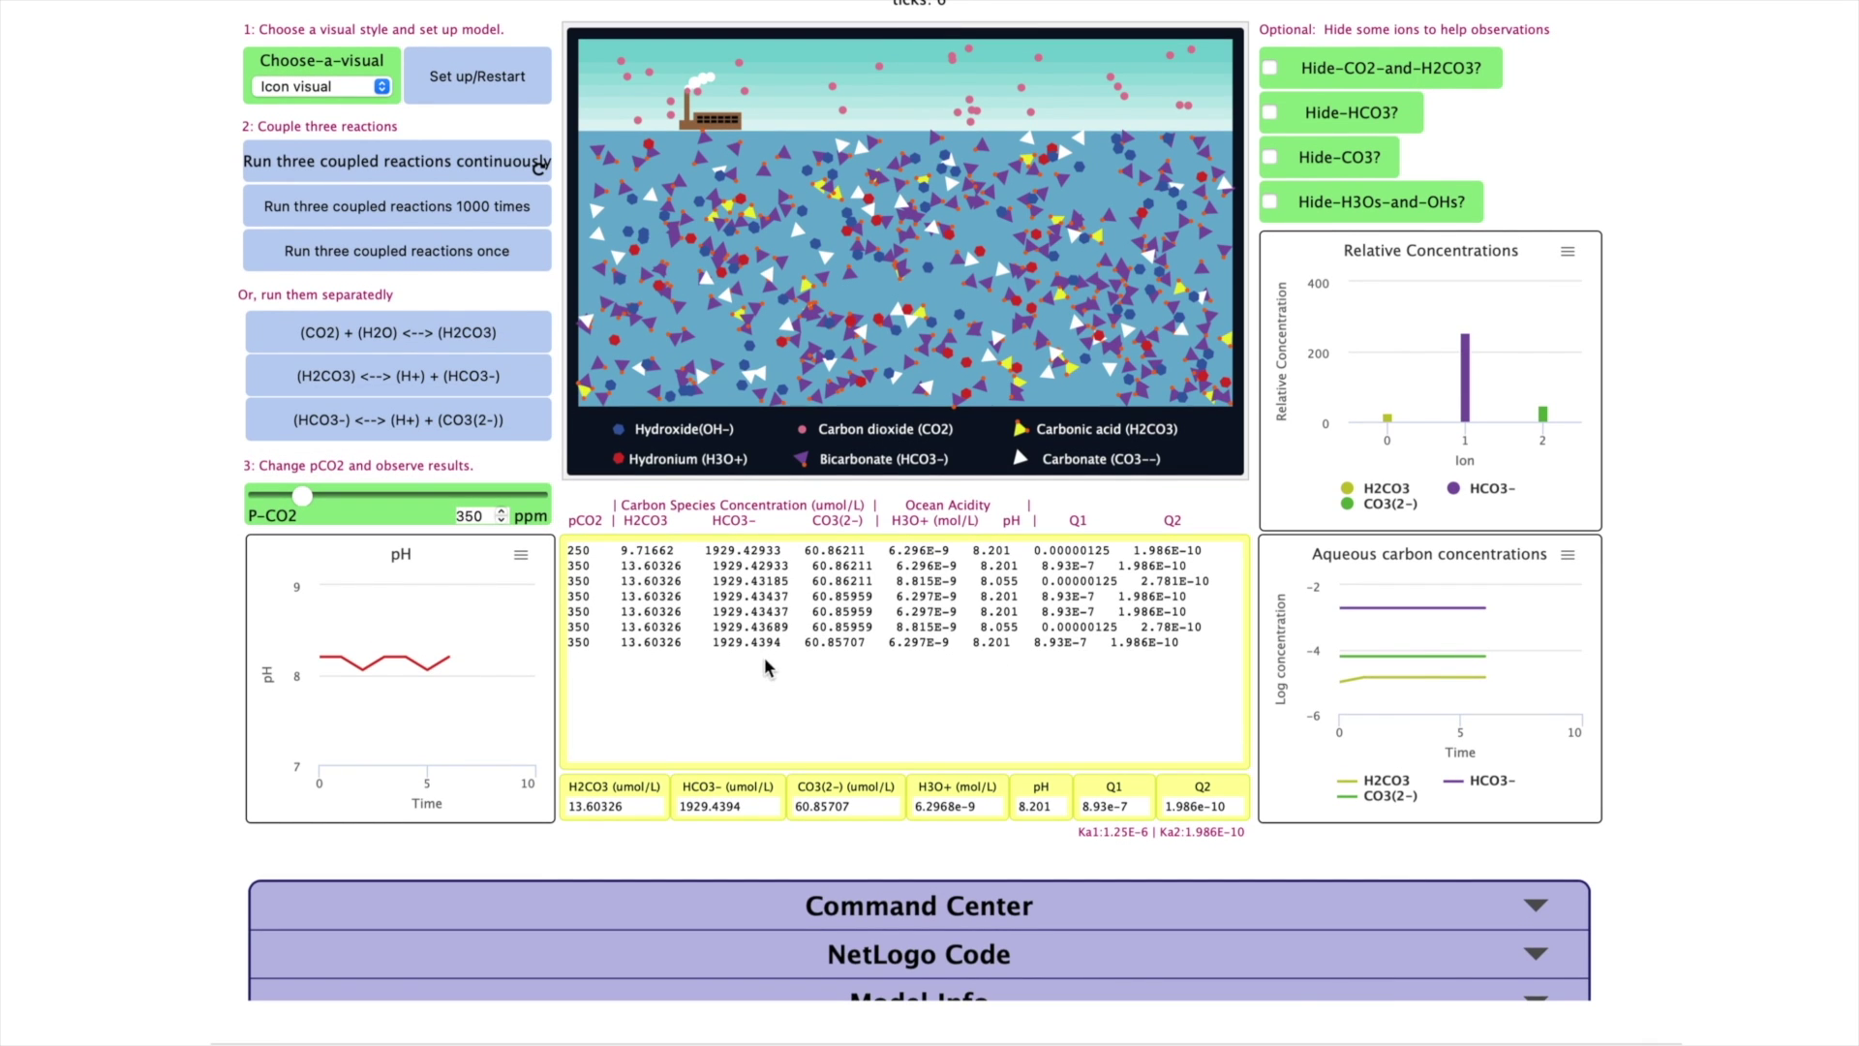
click(398, 333)
click(477, 376)
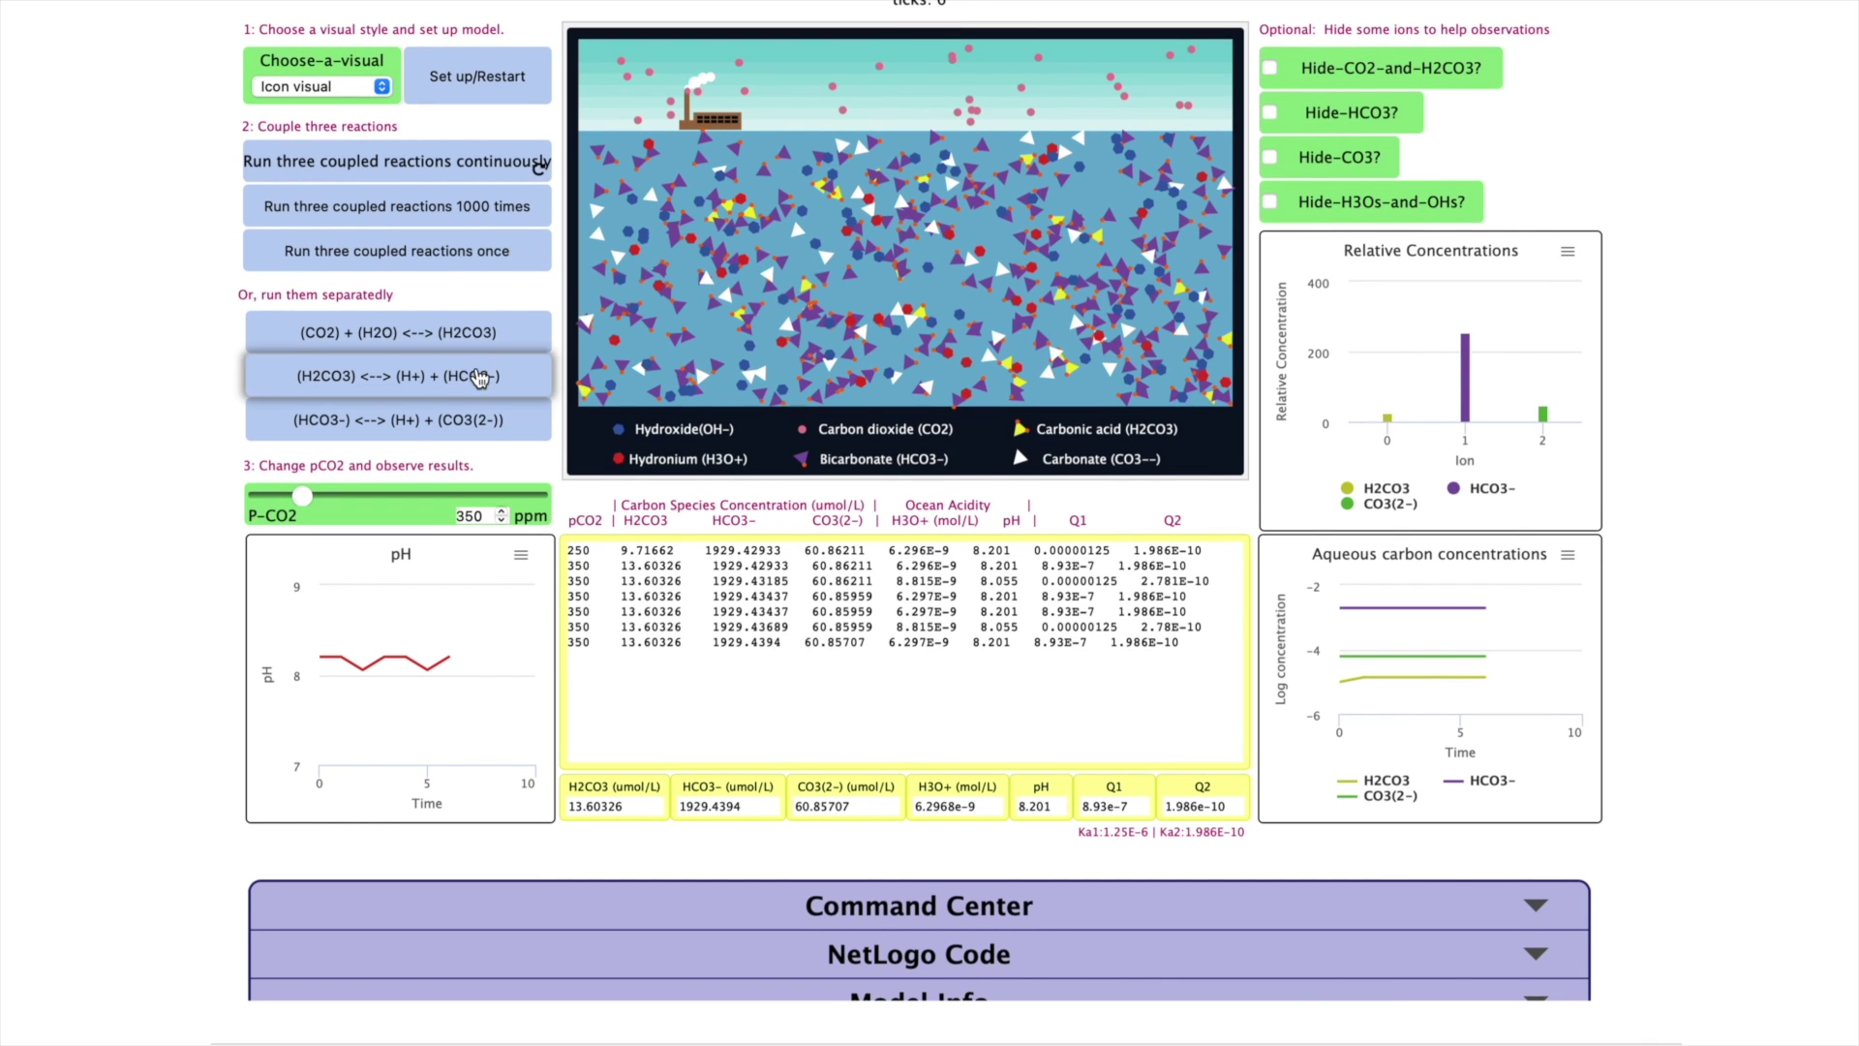
scroll(478, 387, up, 1)
click(420, 420)
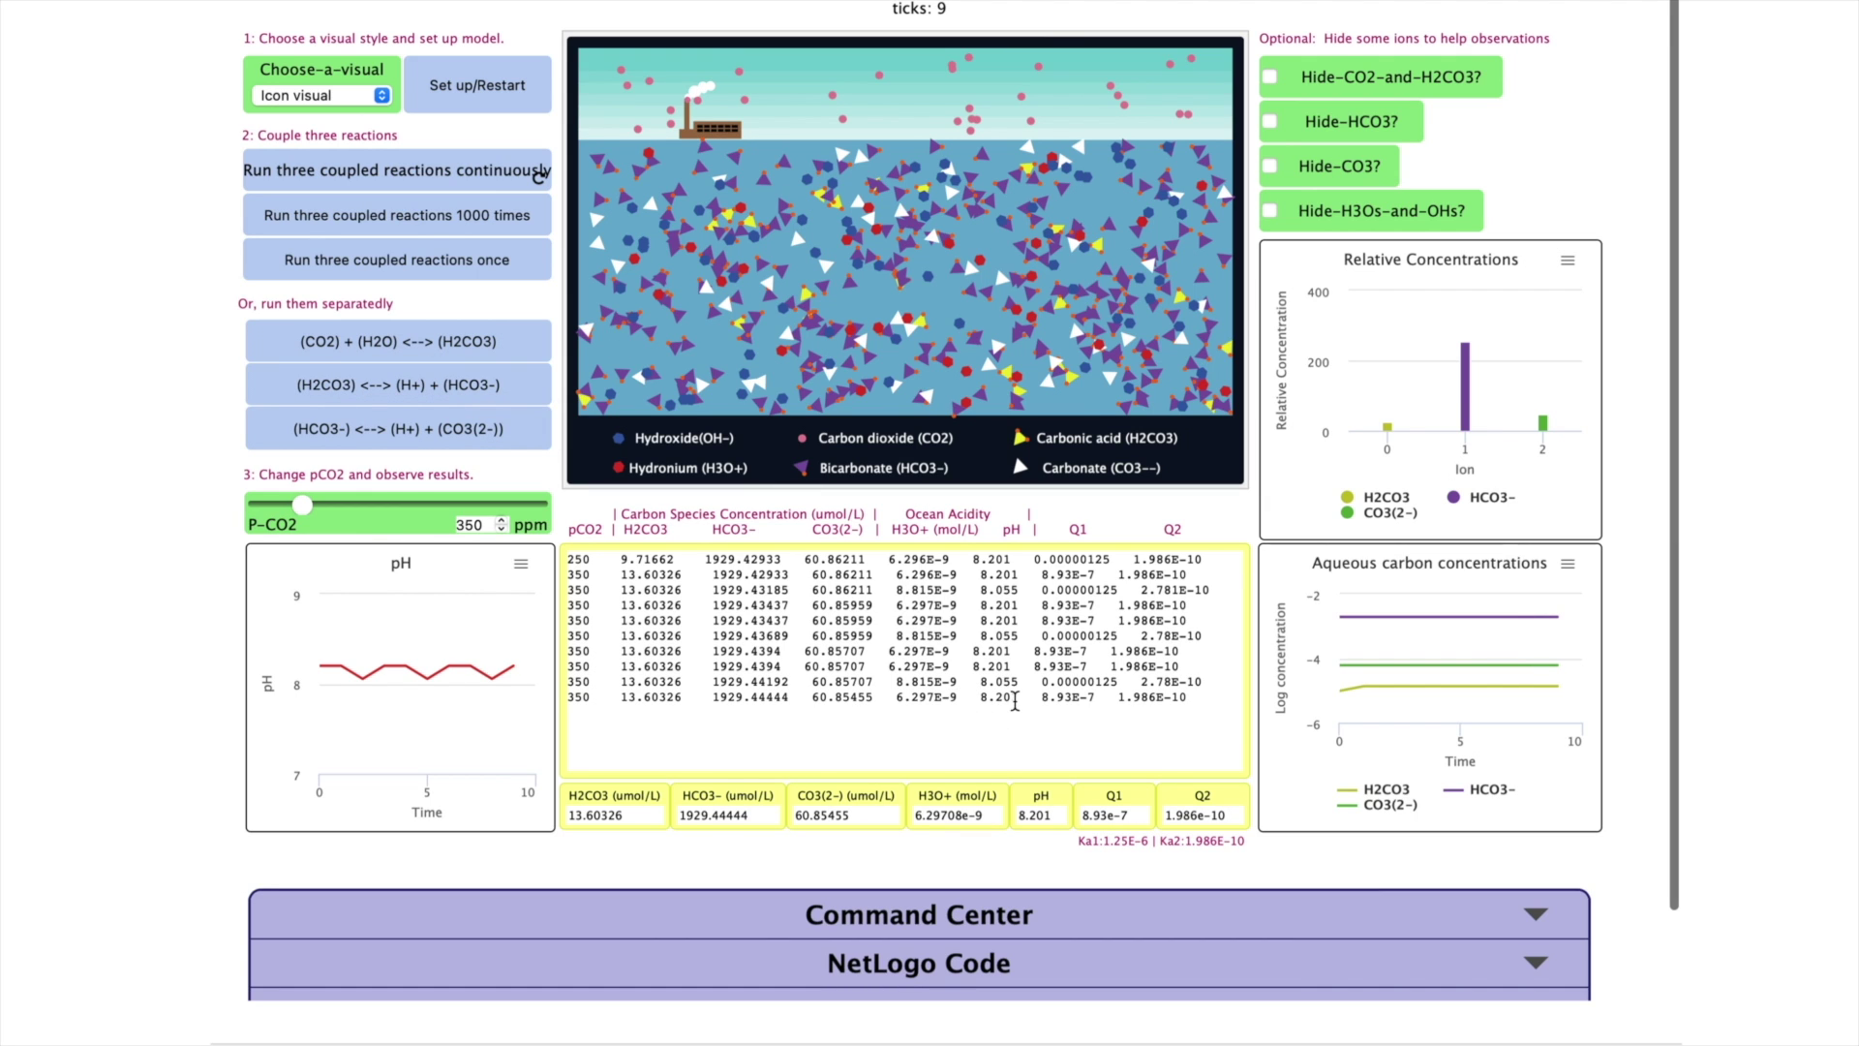
Continue cycling through the three separate reactions in order for six further rounds at 350 ppm.
click(398, 429)
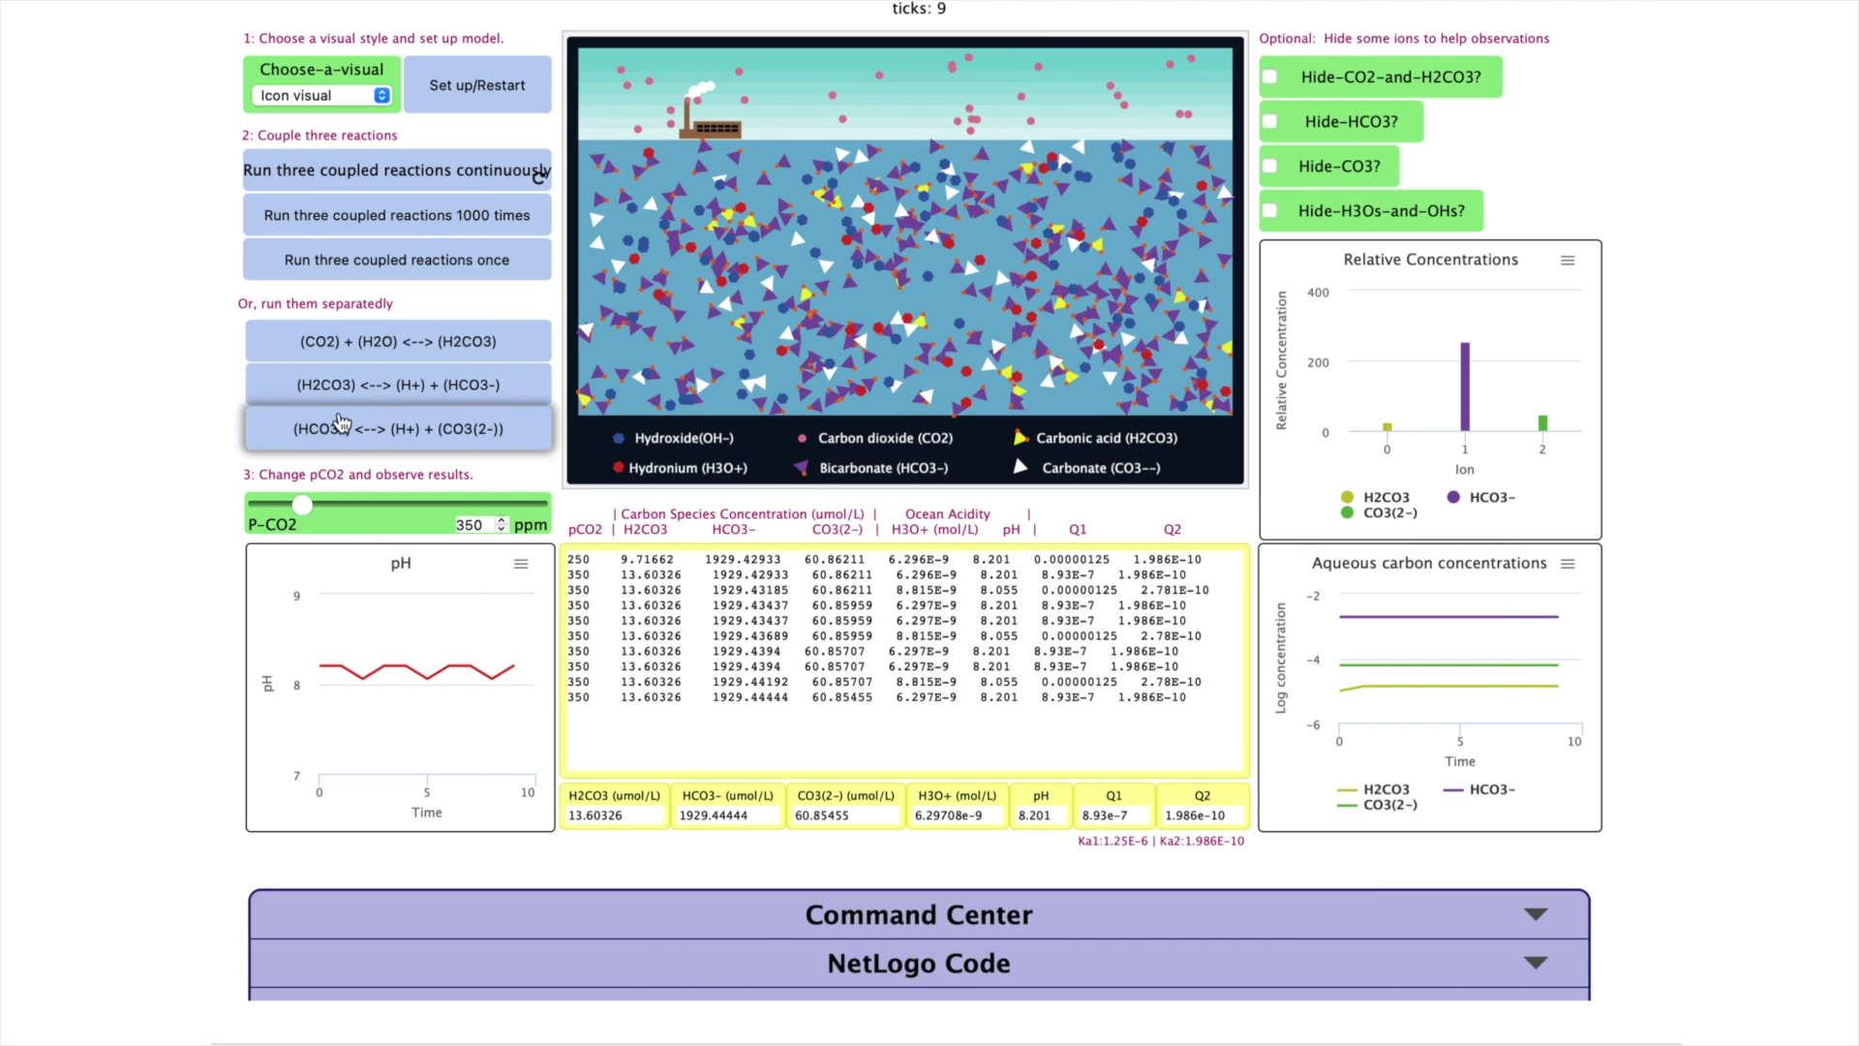
click(398, 340)
click(398, 384)
click(398, 428)
click(398, 341)
click(398, 385)
click(398, 341)
click(395, 429)
click(398, 341)
click(398, 385)
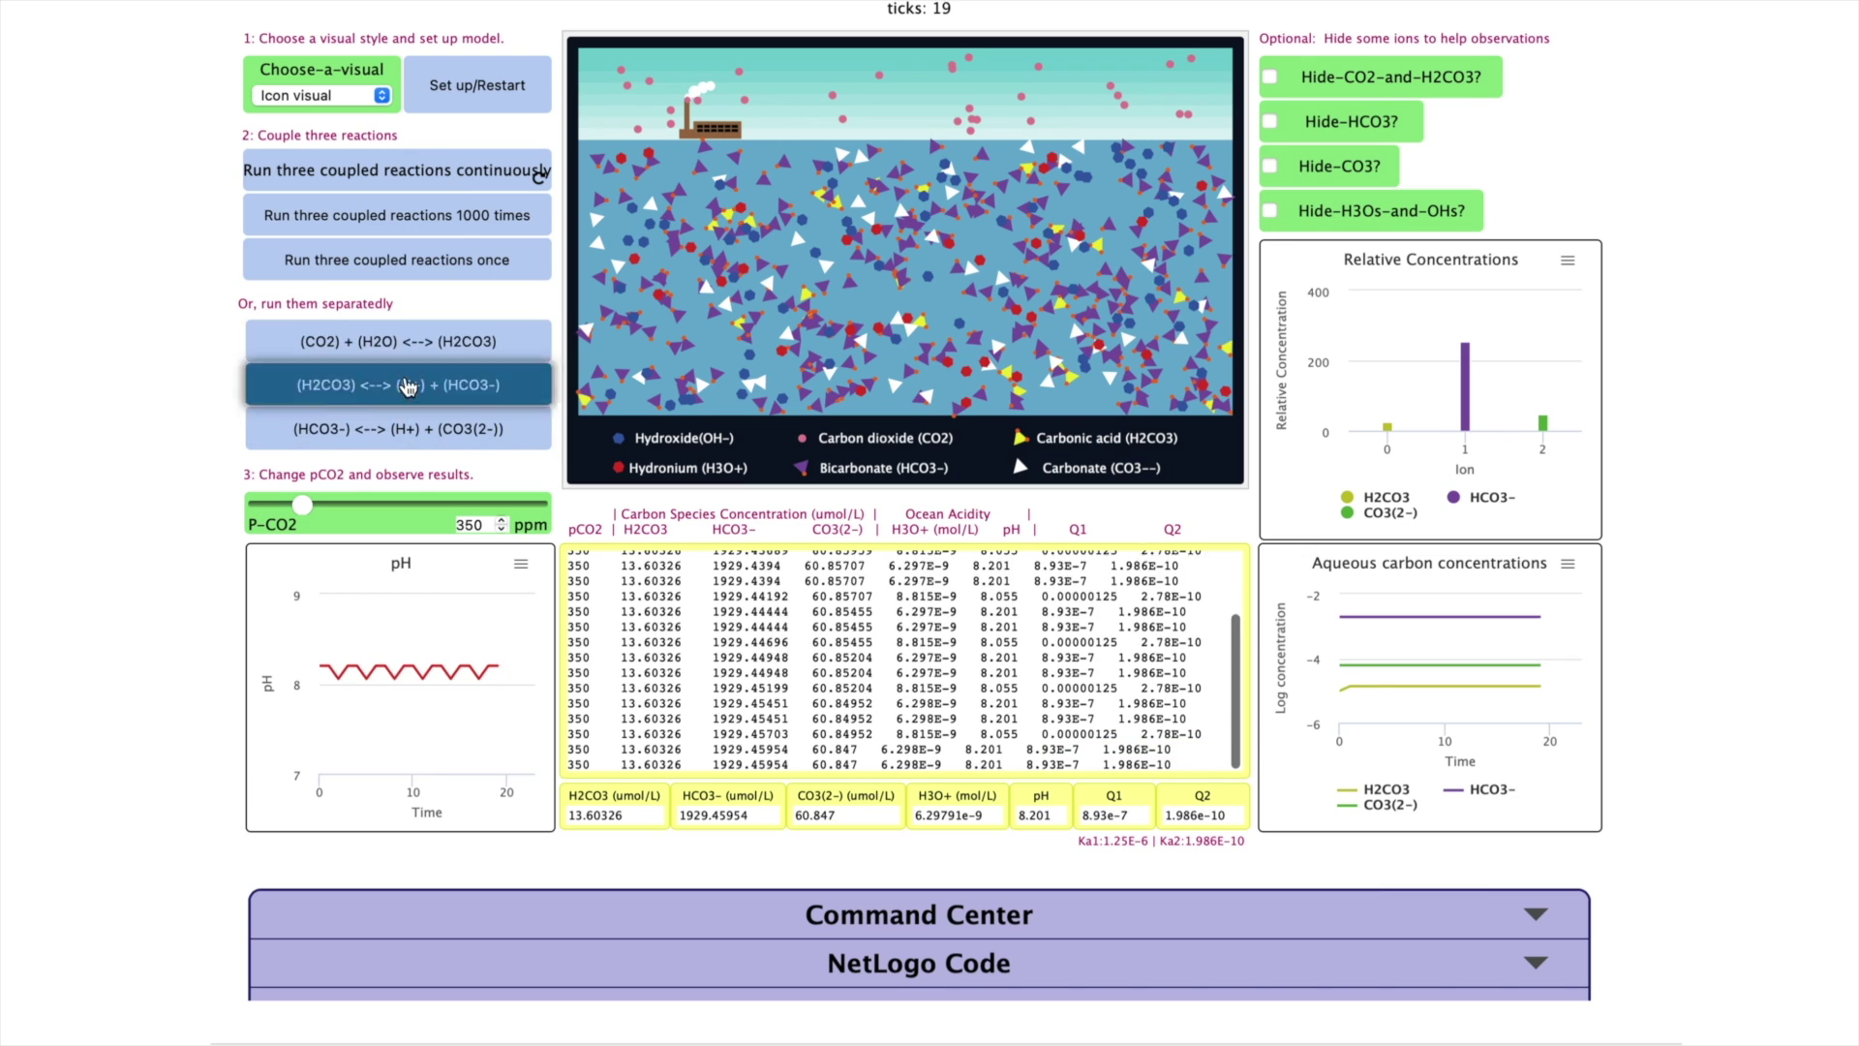
click(398, 428)
click(398, 341)
click(398, 385)
click(403, 423)
click(398, 341)
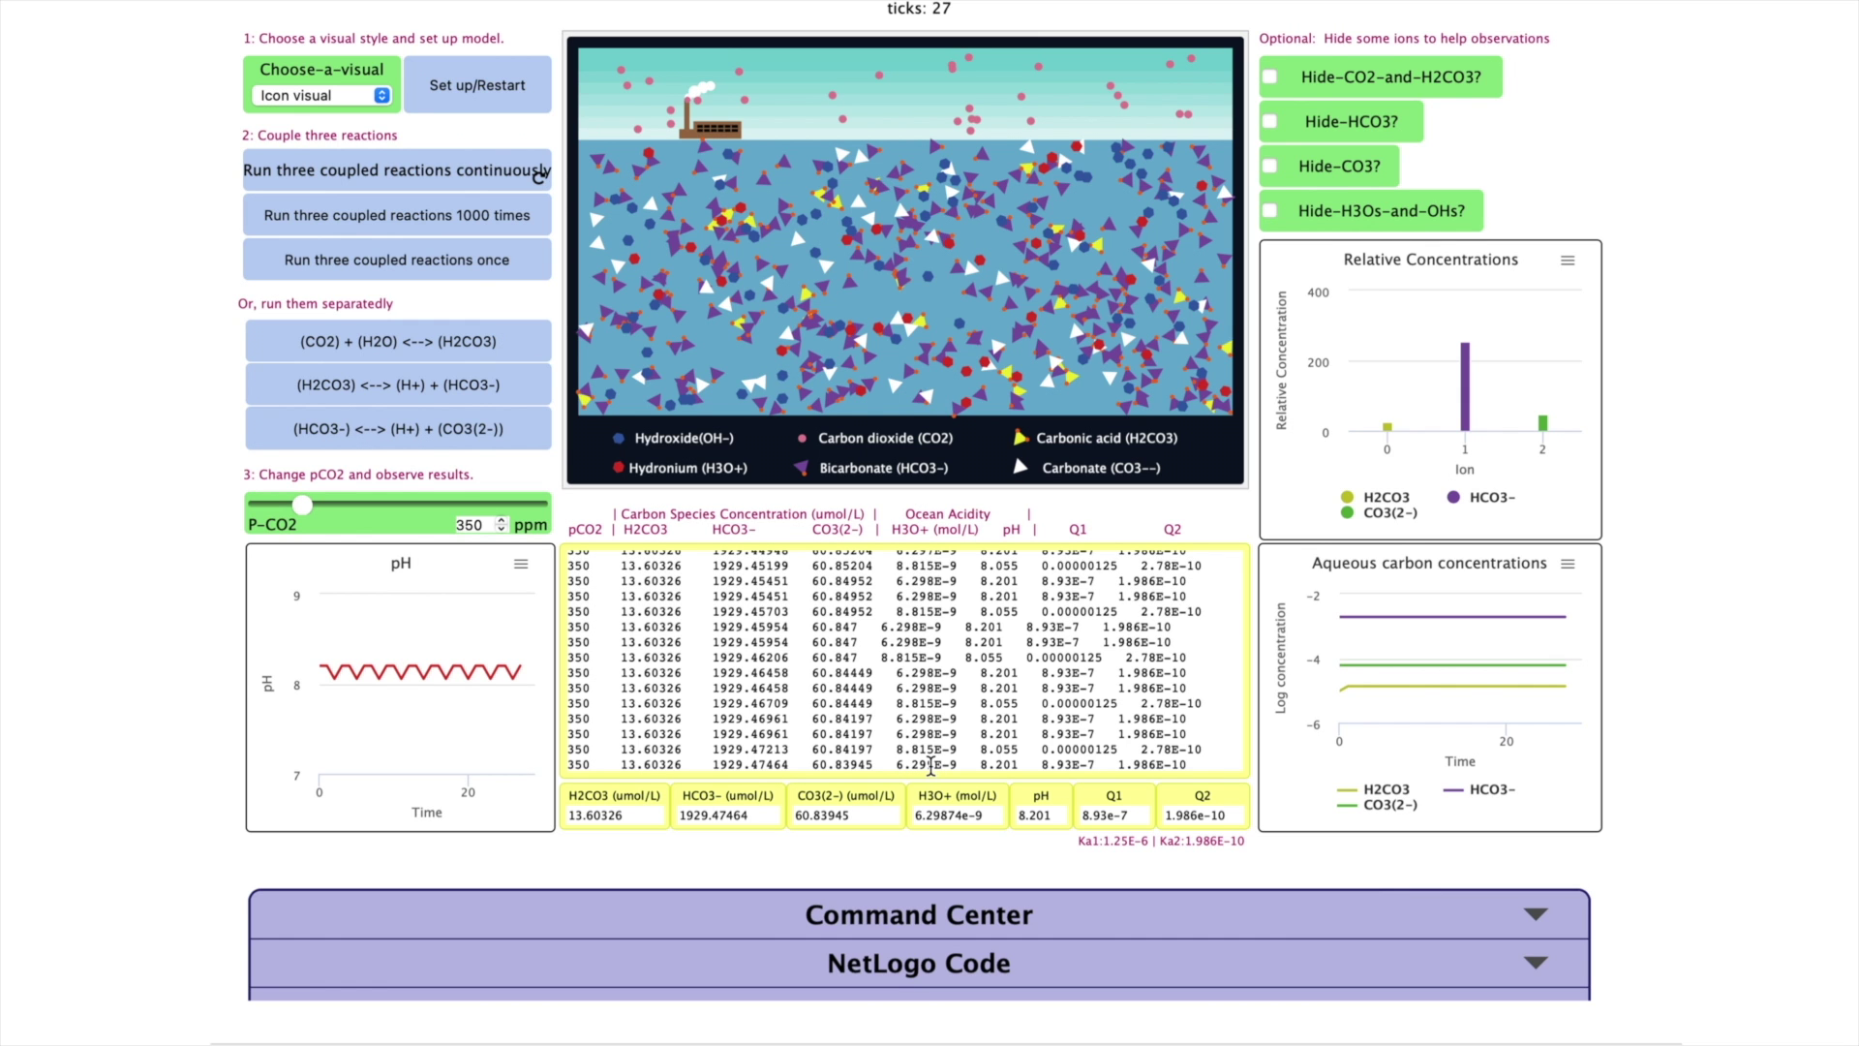
Run the three coupled reactions one cycle at a time, repeating the single run many times.
click(377, 268)
click(376, 267)
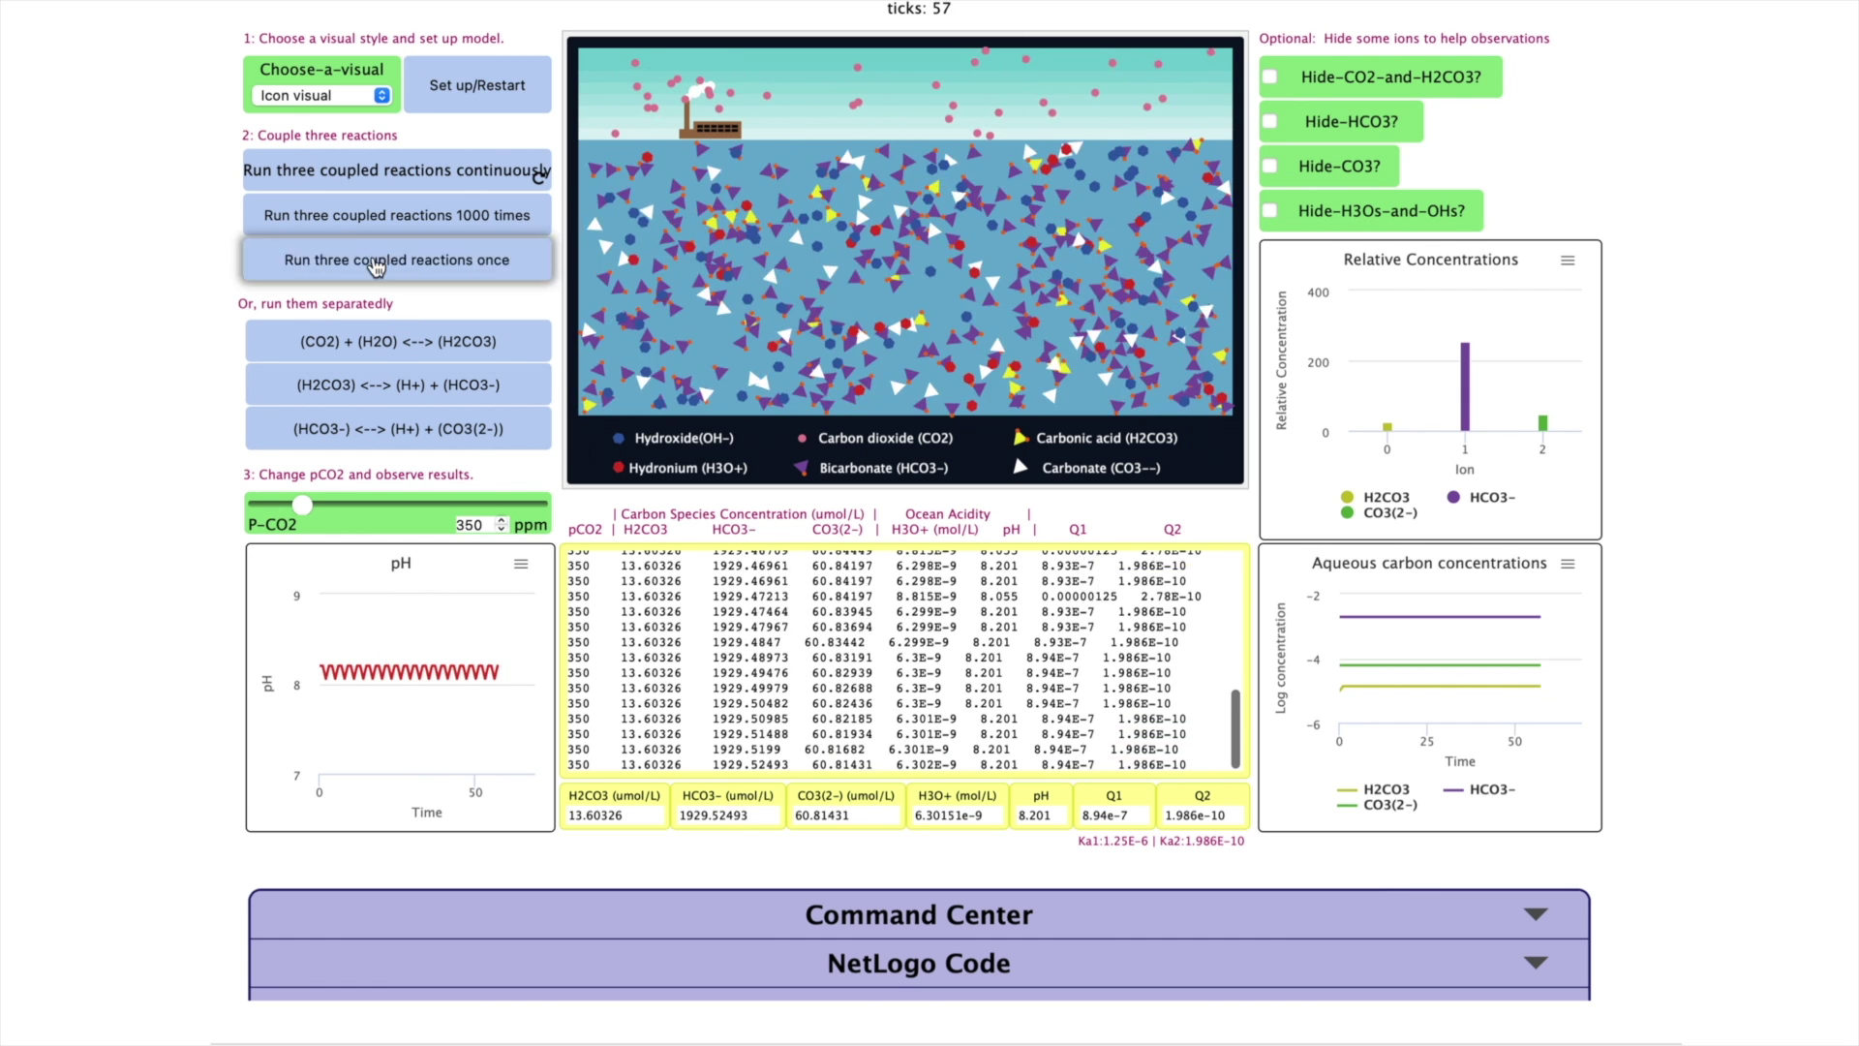
click(377, 268)
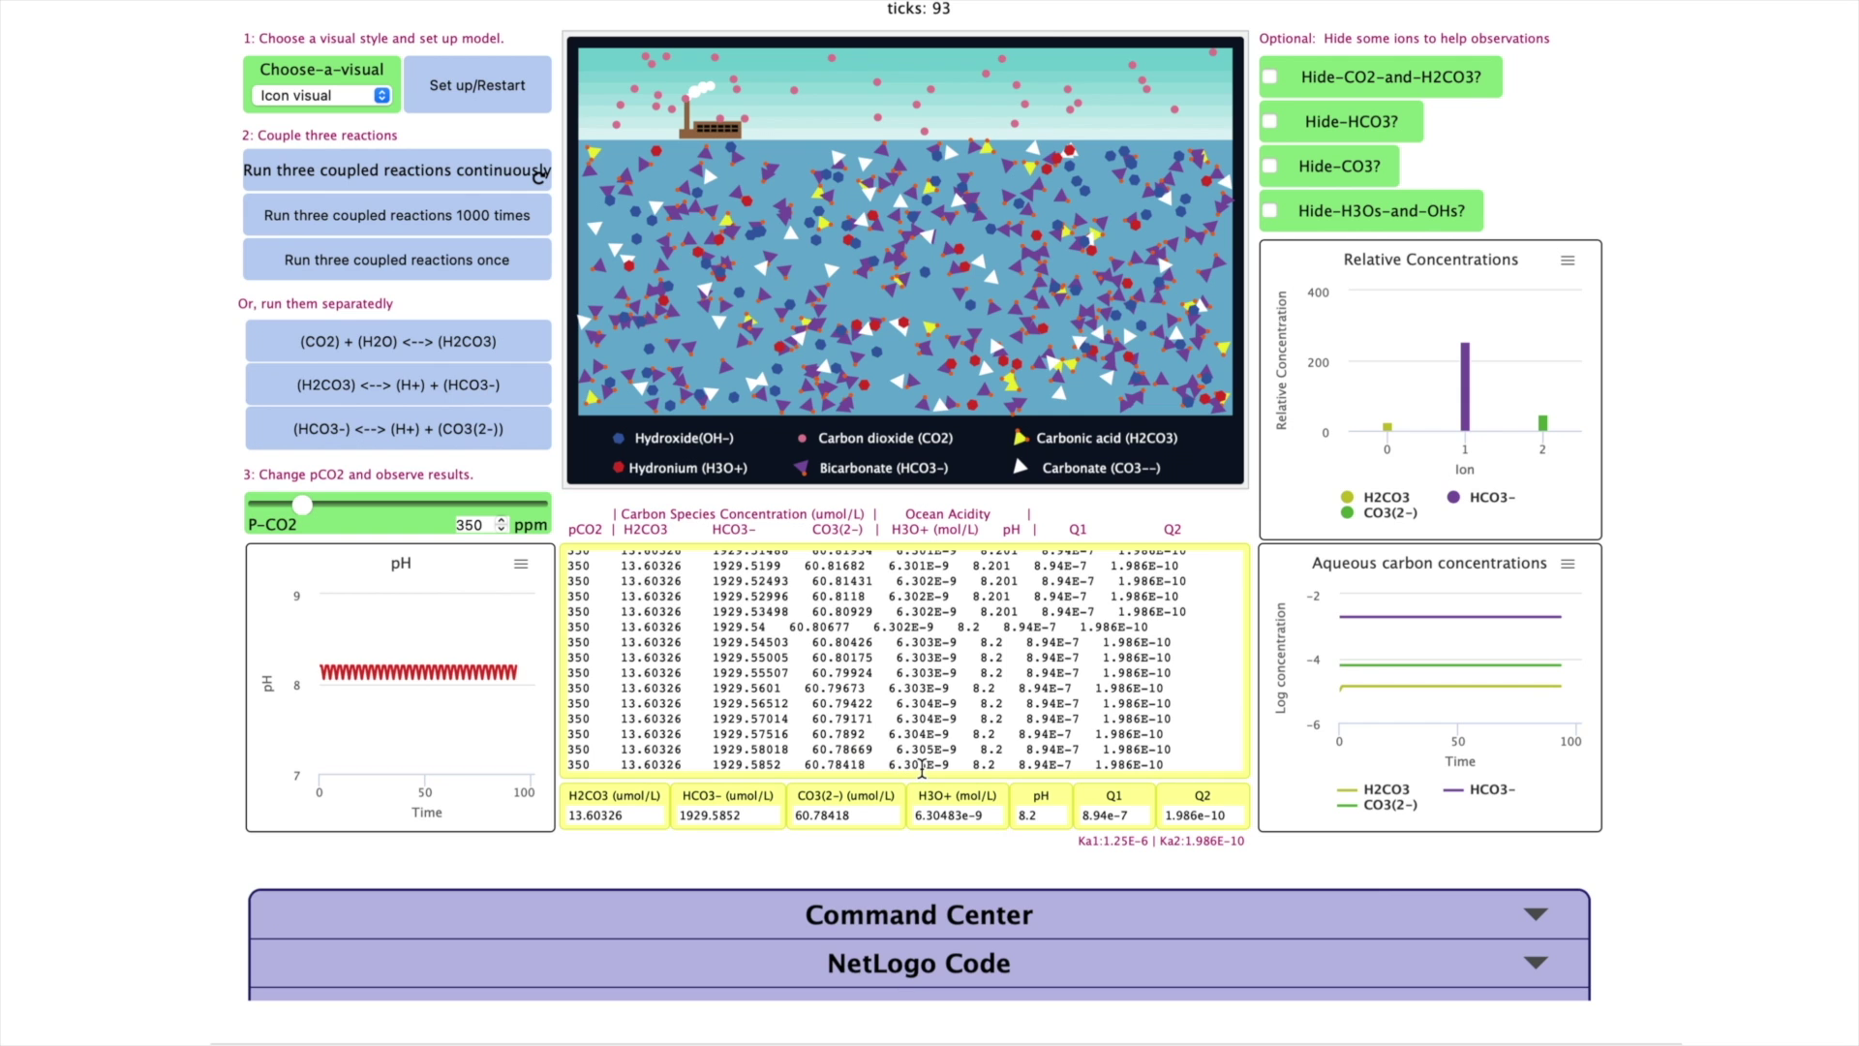
Run the three coupled reactions in repeated batches of 1000 cycles at 350 ppm.
scroll(918, 698, down, 1)
scroll(915, 686, down, 1)
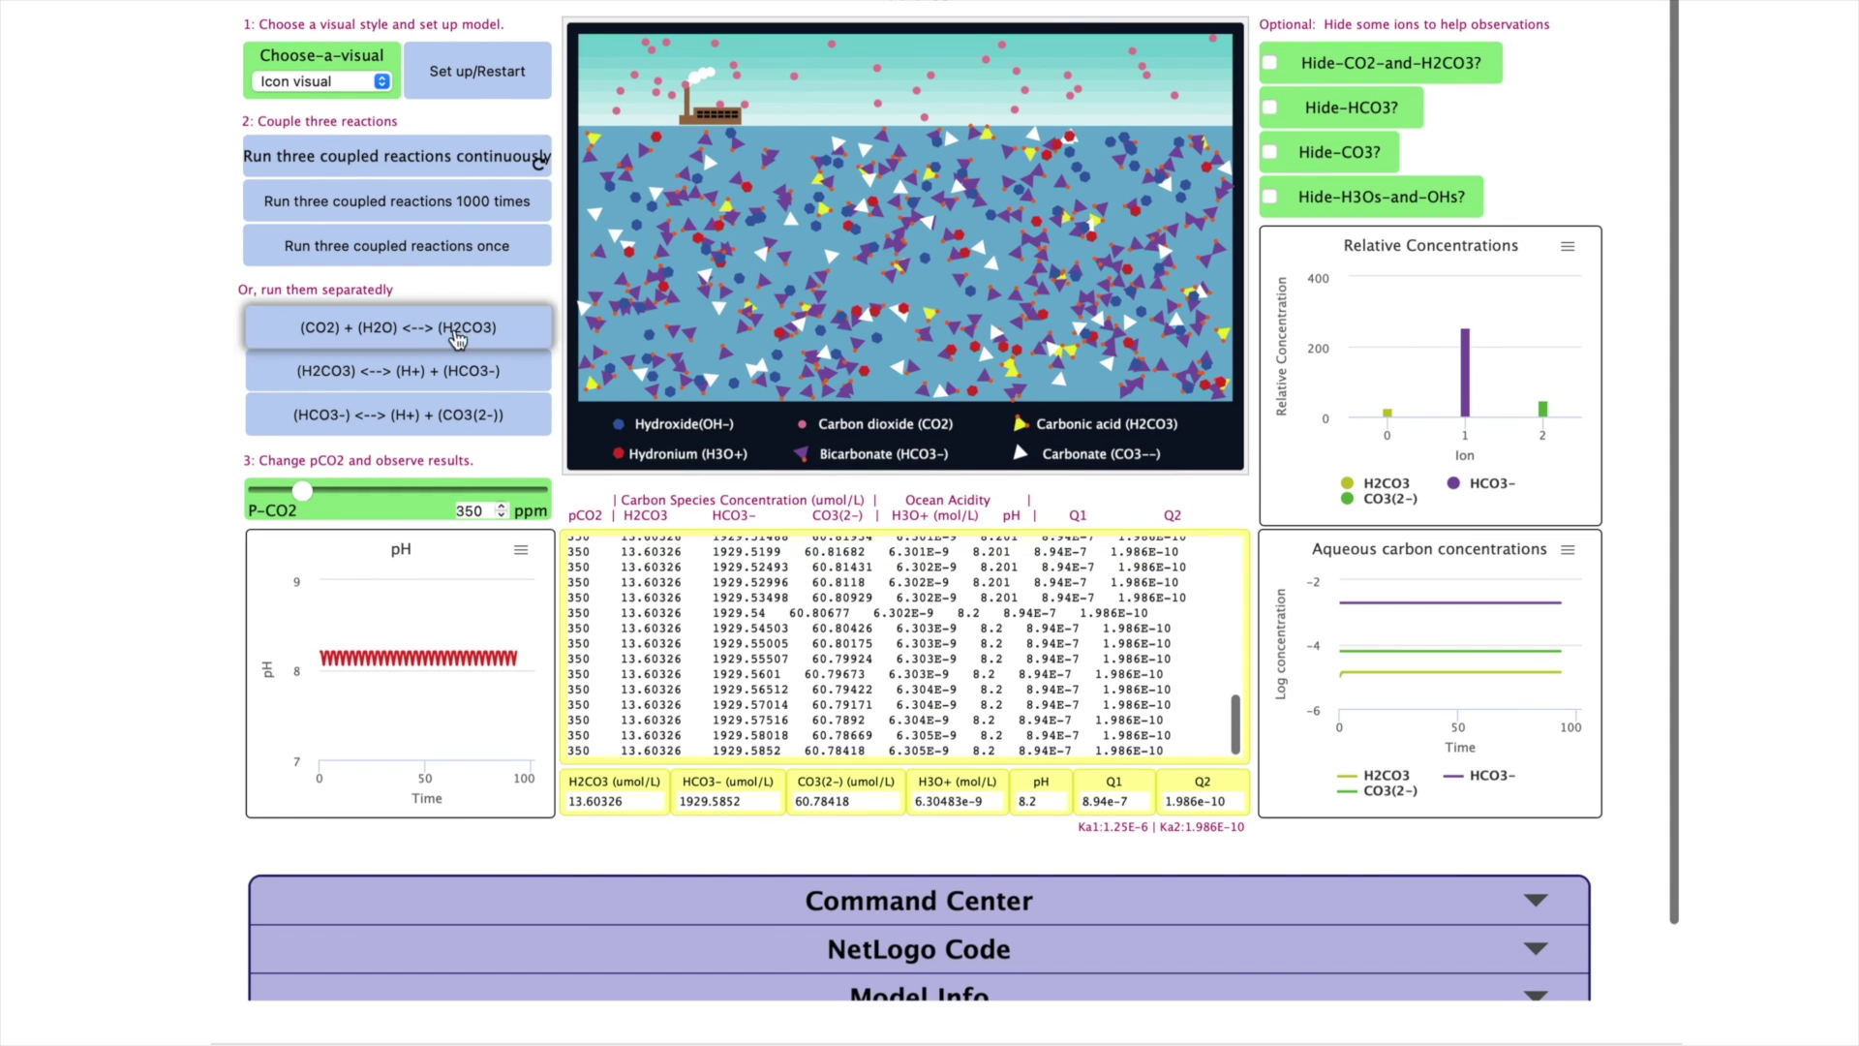
click(424, 204)
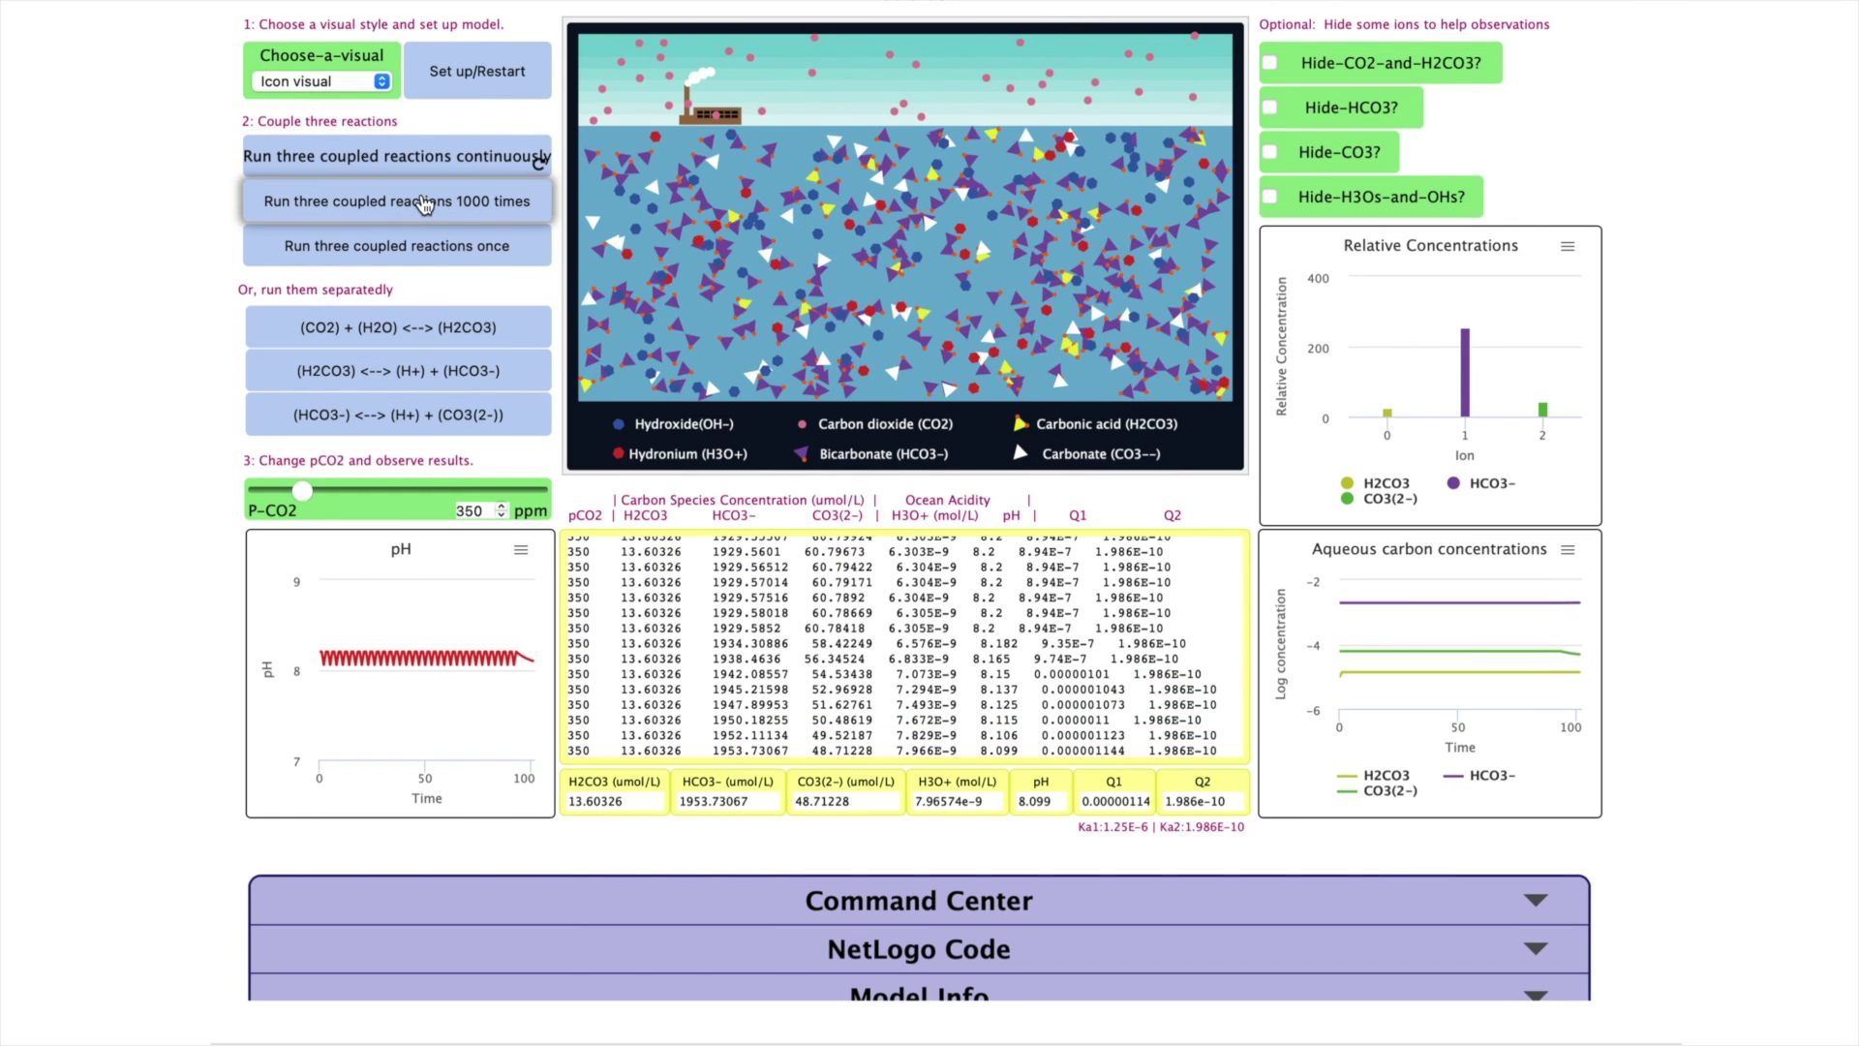
click(424, 204)
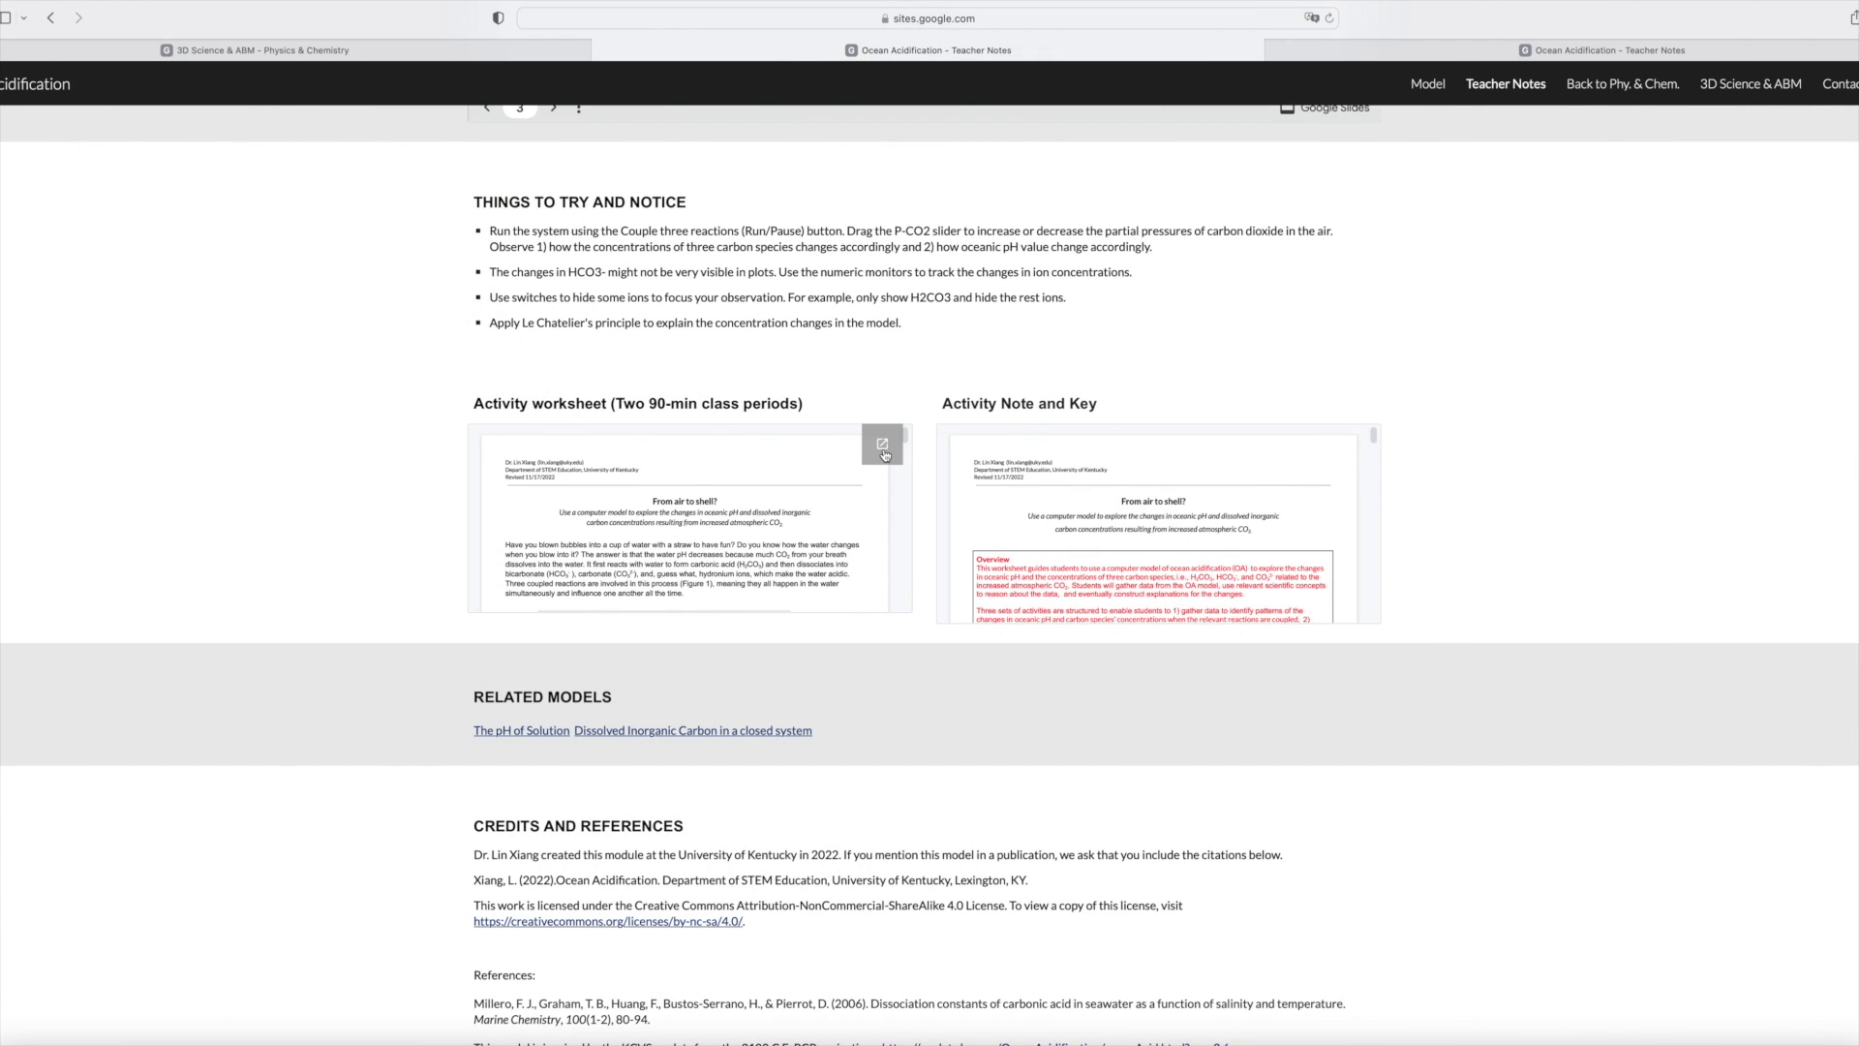
Open the student activity worksheet from the Teacher Notes page and skim through its pages.
click(875, 441)
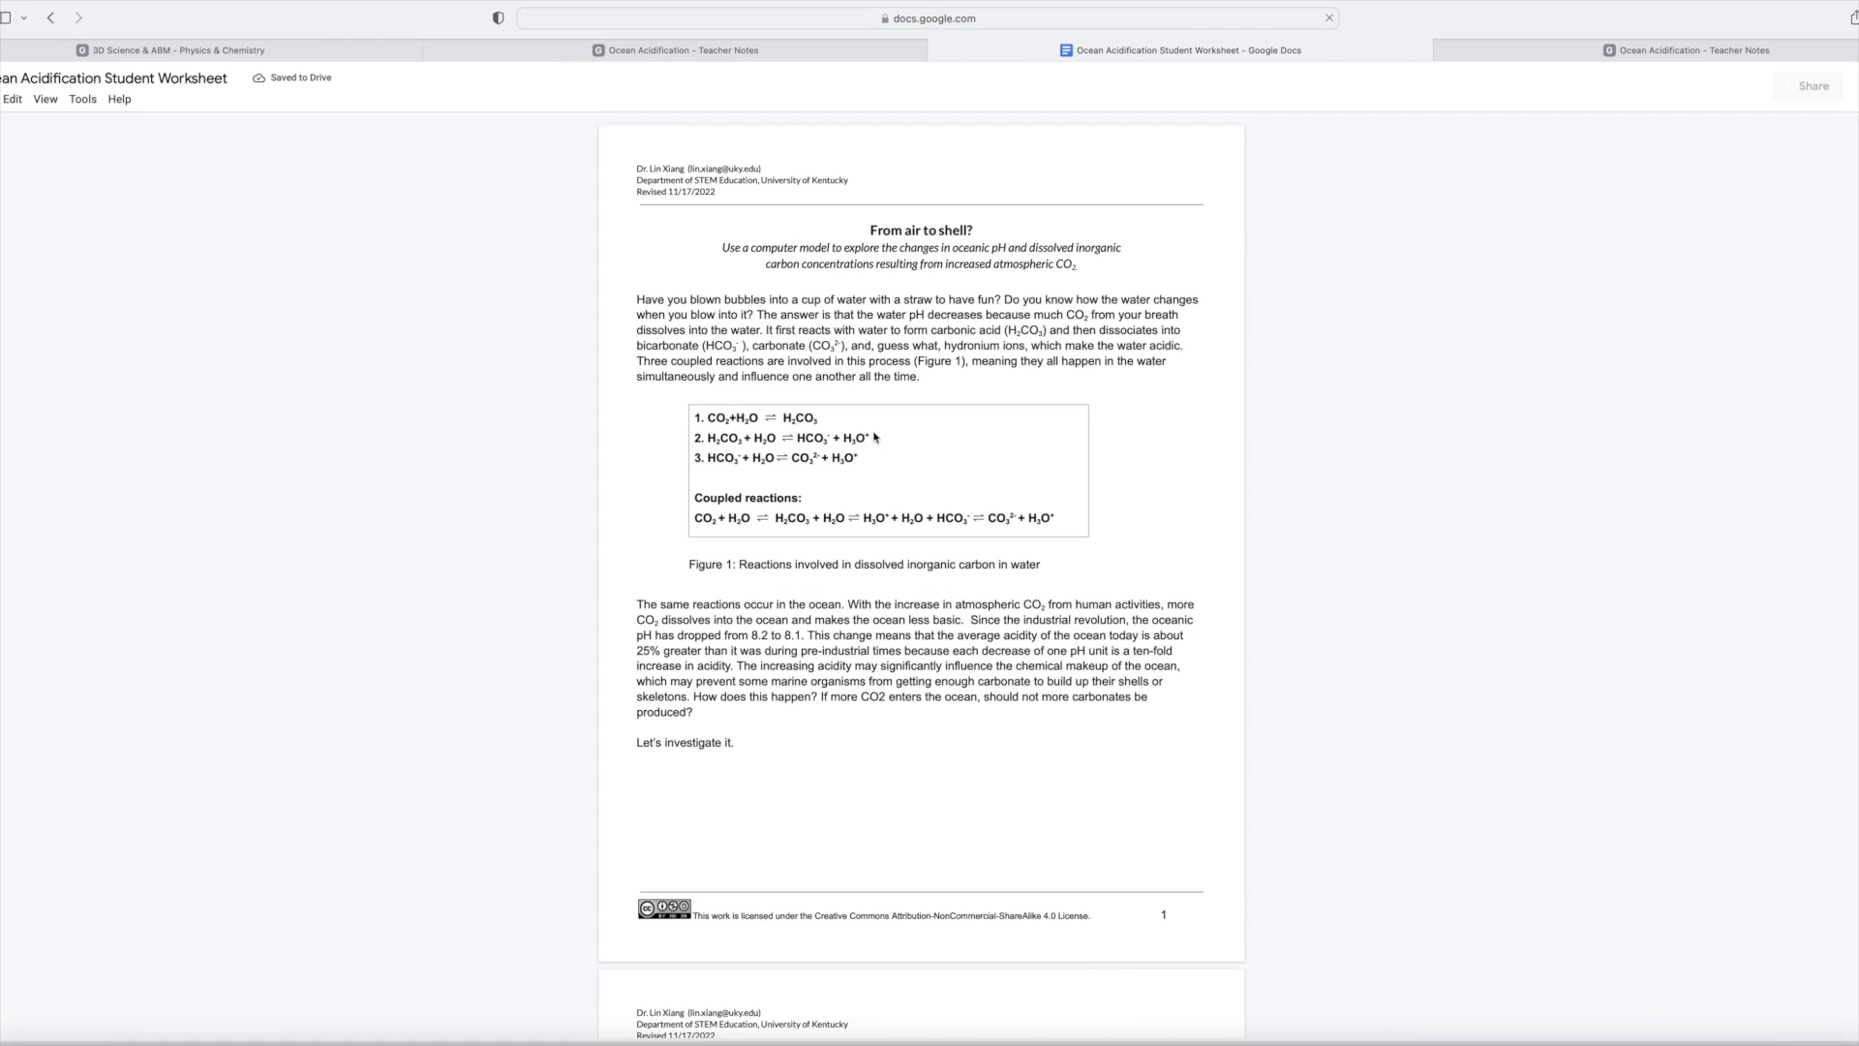
scroll(937, 461, down, 20)
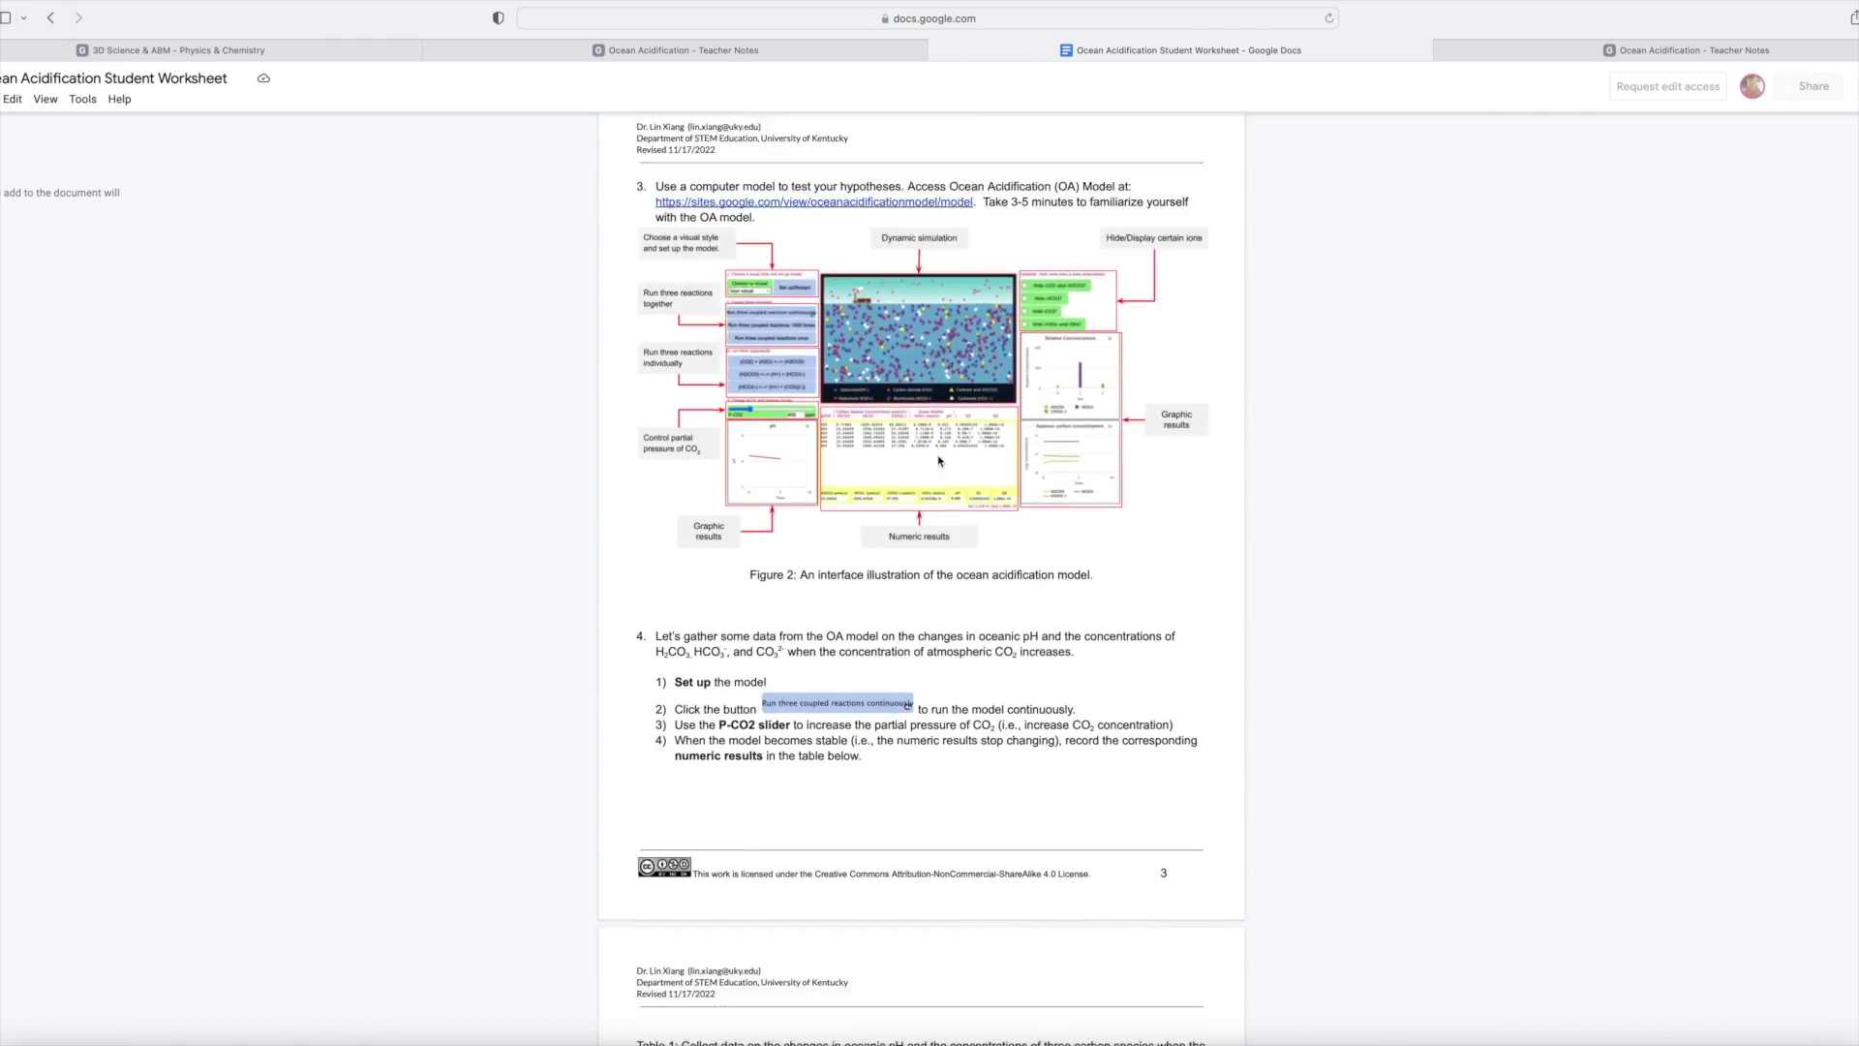
scroll(938, 461, down, 20)
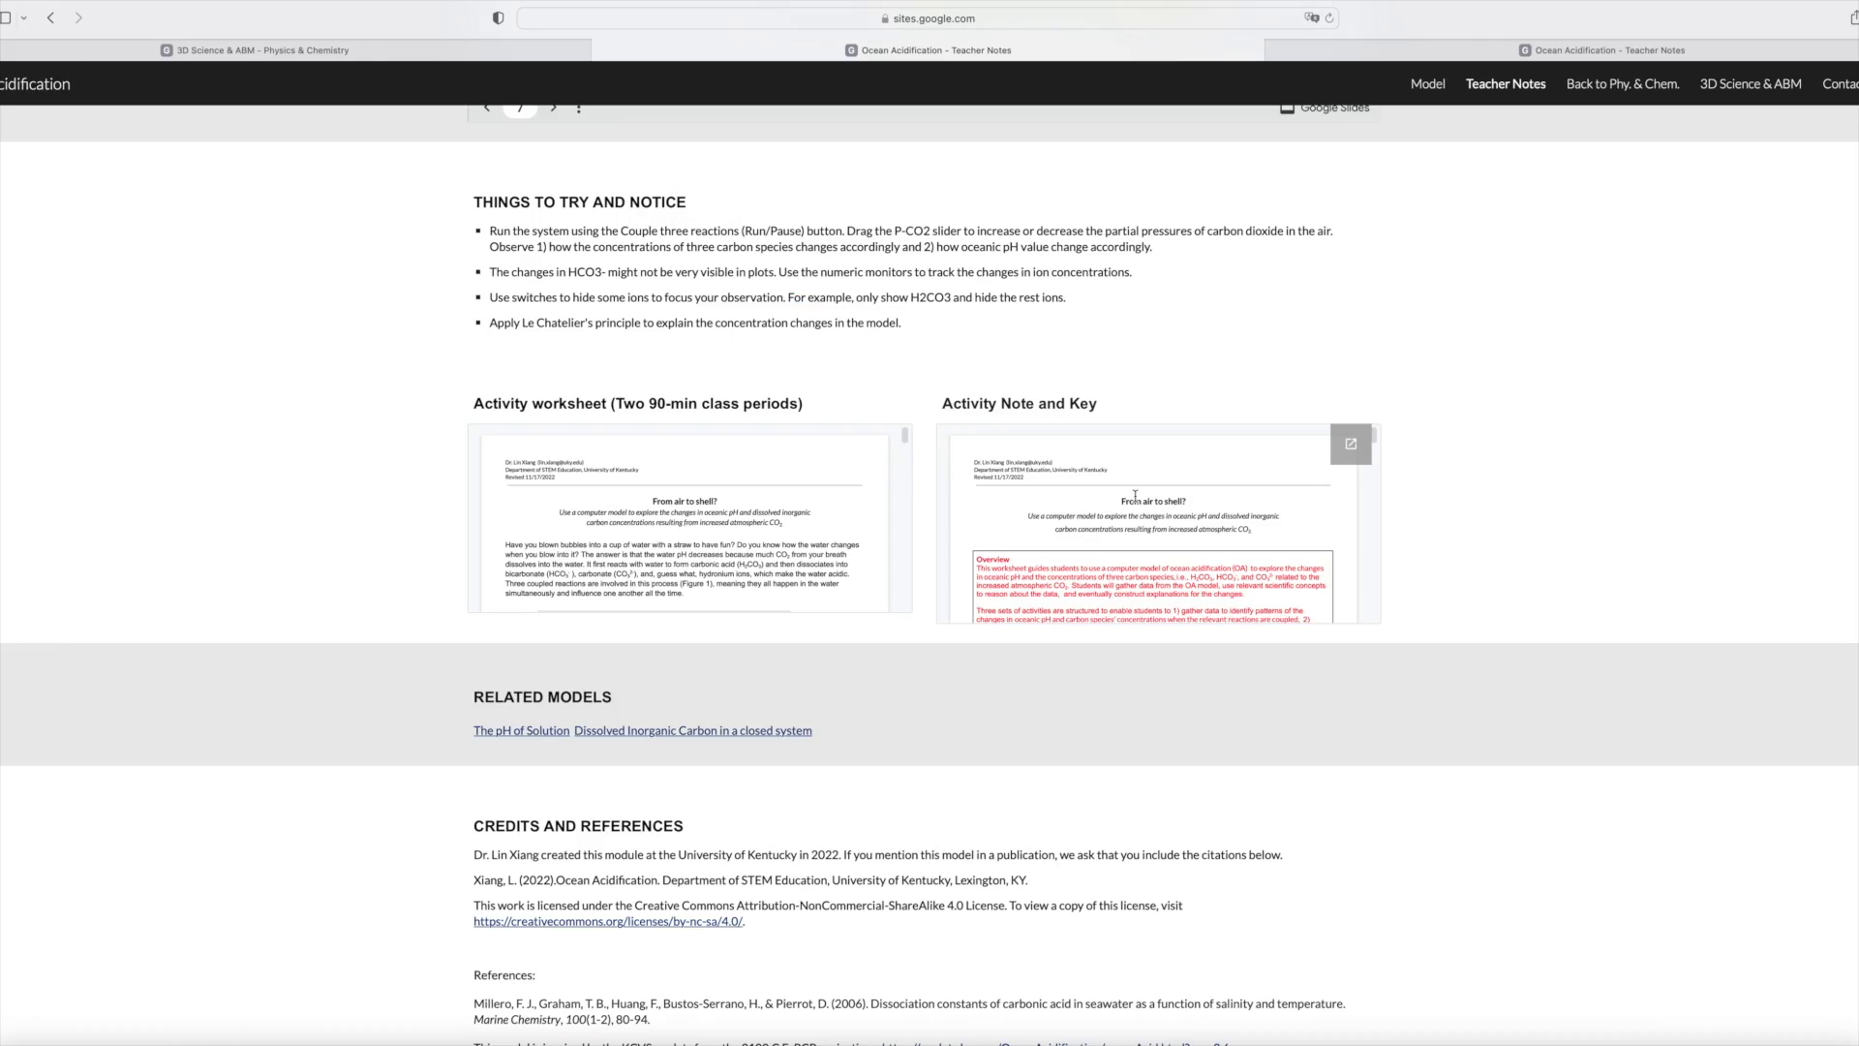
Open the Activity Note and Key document from the Teacher Notes page and skim through its contents.
click(1345, 449)
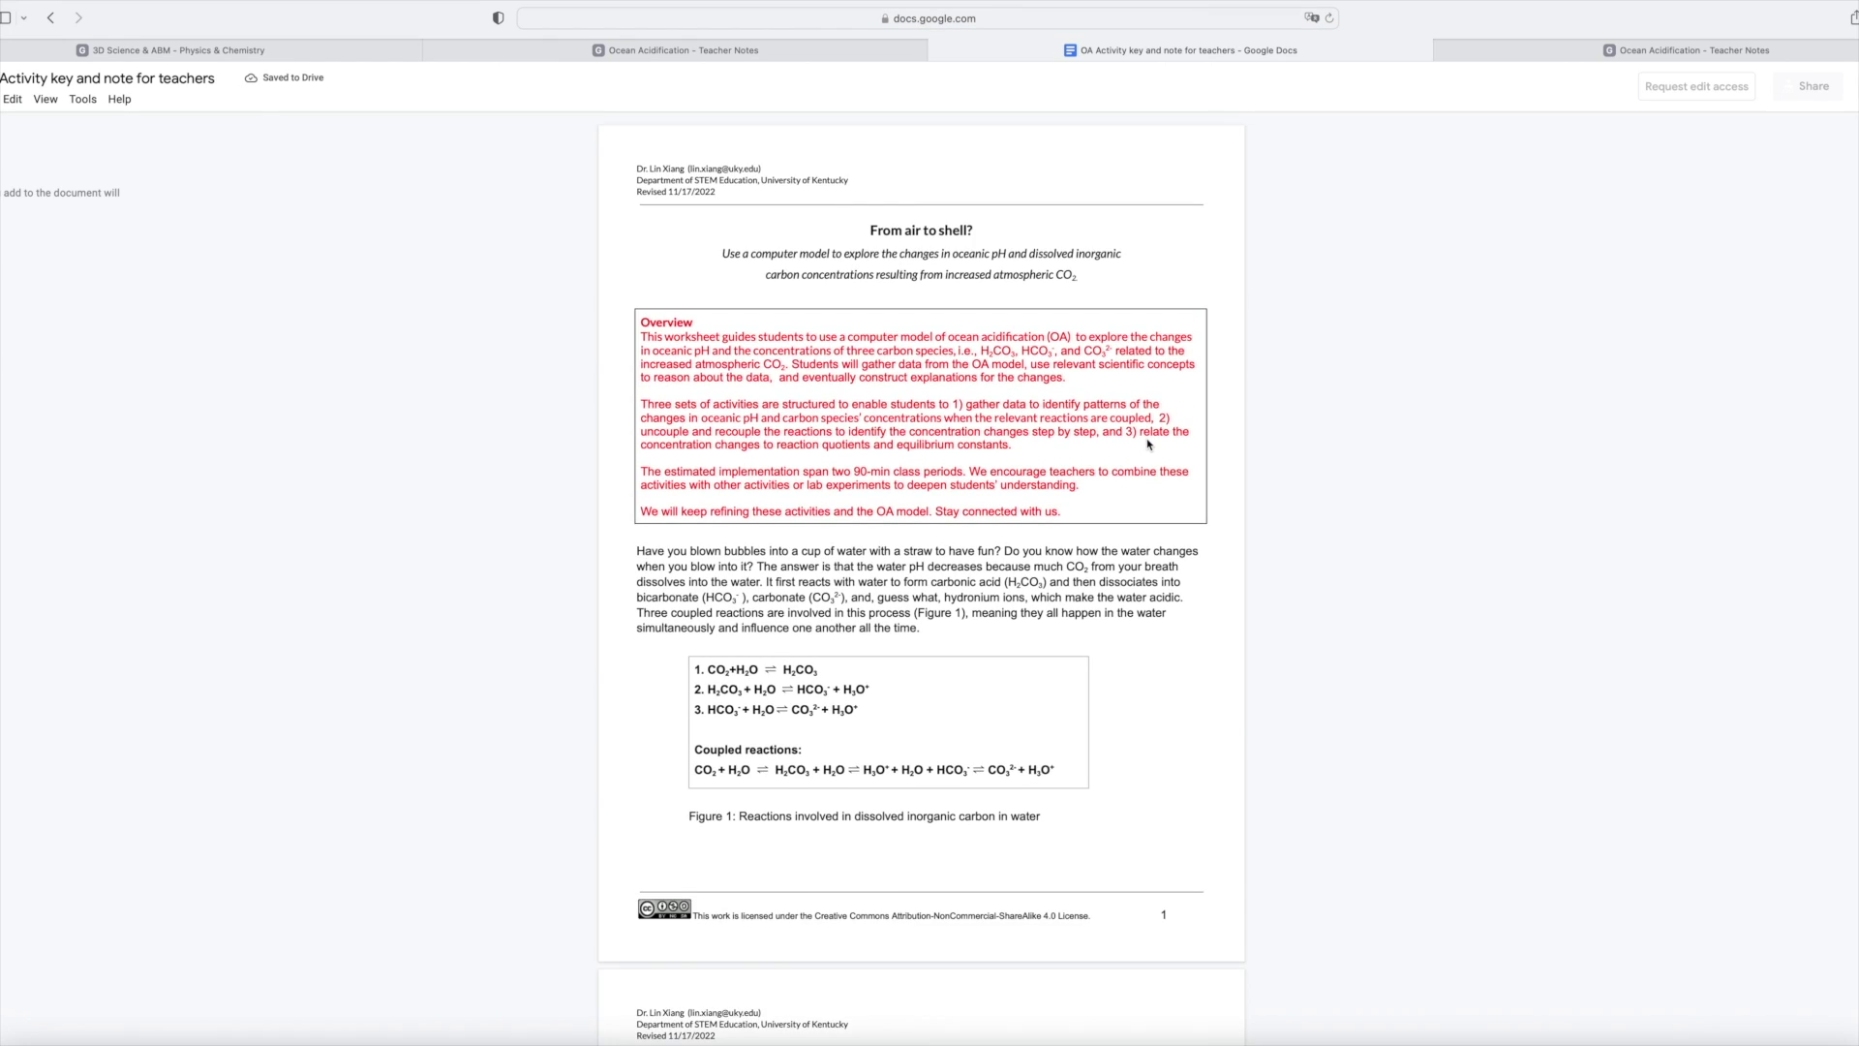
scroll(1150, 444, down, 15)
scroll(1149, 443, up, 15)
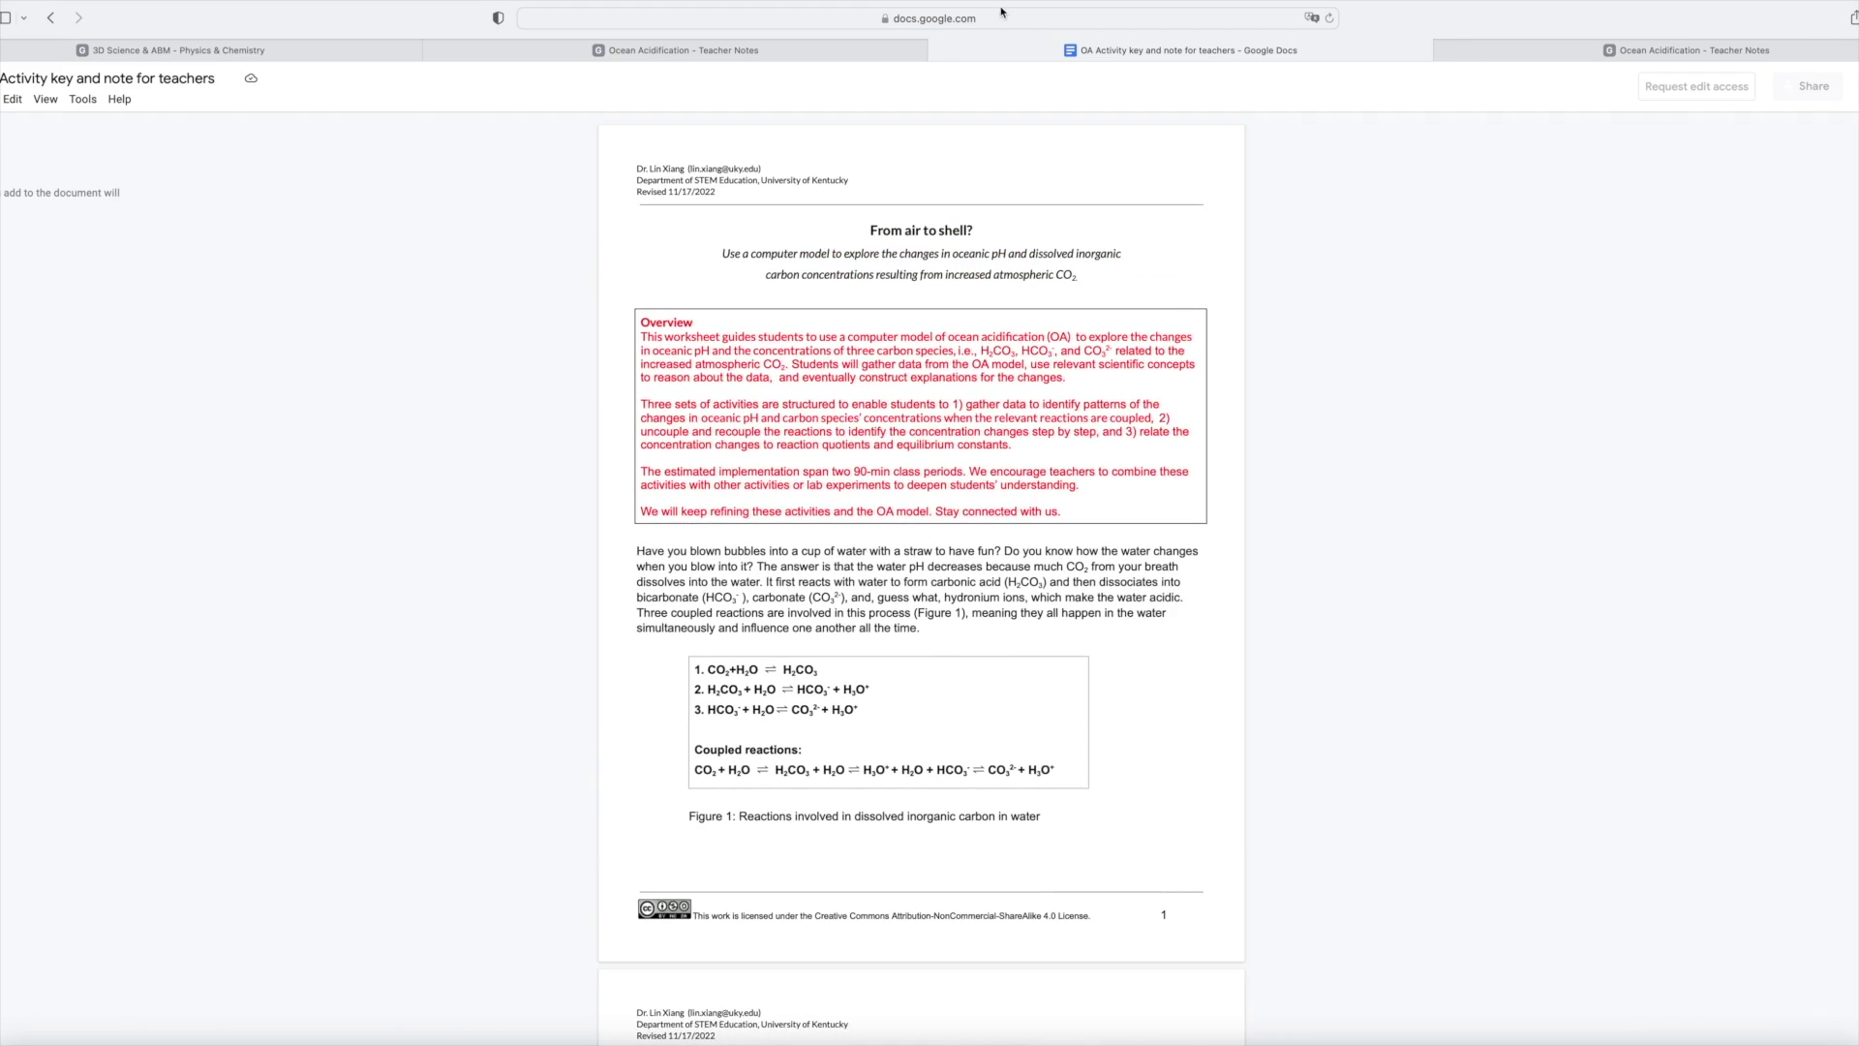